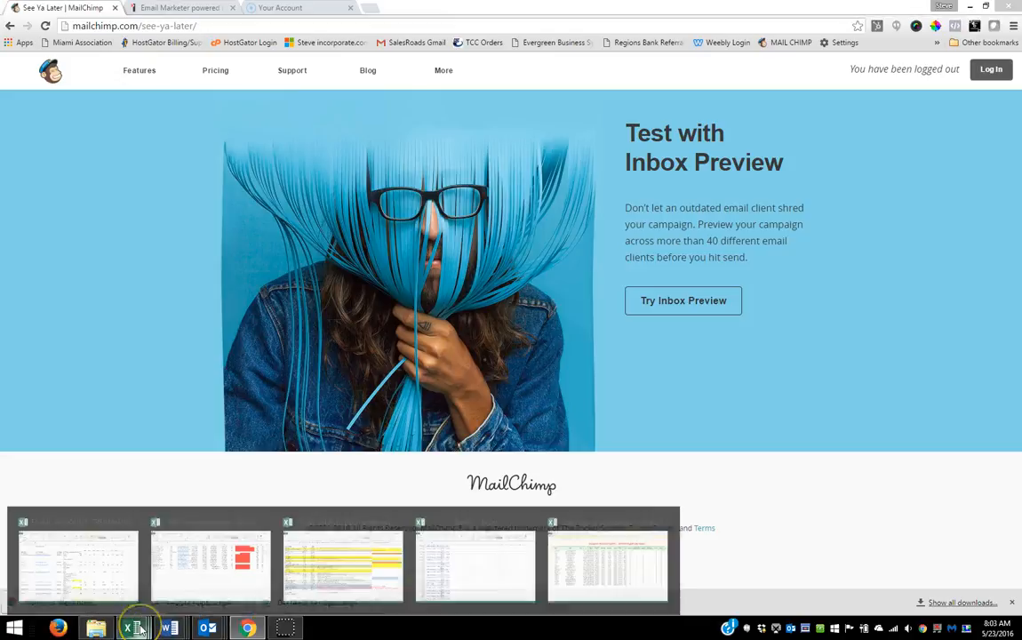
Step: Open the EMAIL ACCOUNT CREDENTIALS.xlsx workbook and review the Mailchimp accounts, their lists and the records in each account
{"action": "left_click", "coordinate": [68, 566]}
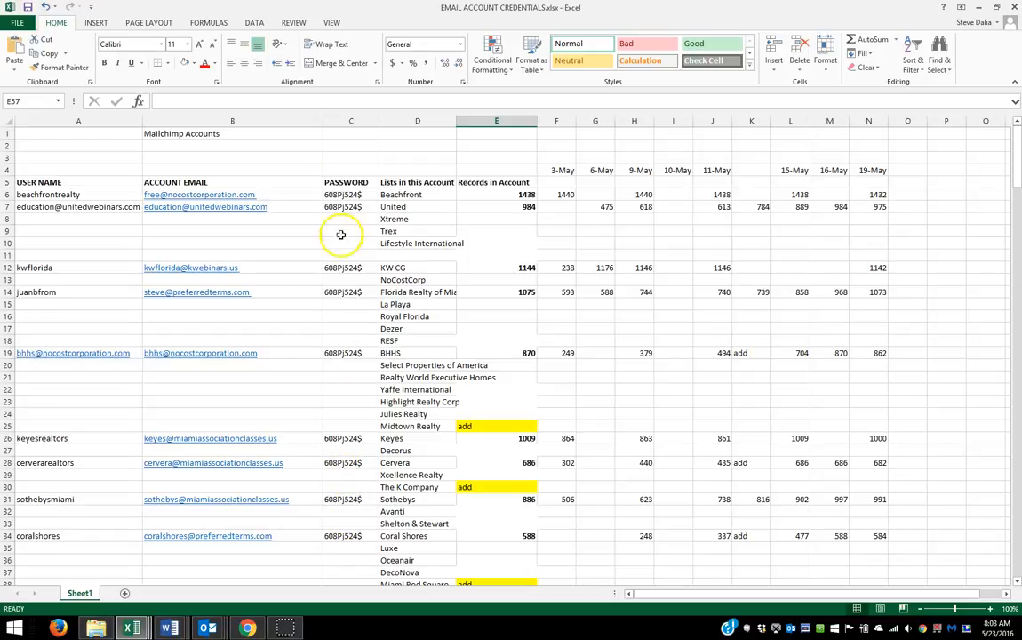
{"action": "left_click", "coordinate": [55, 194]}
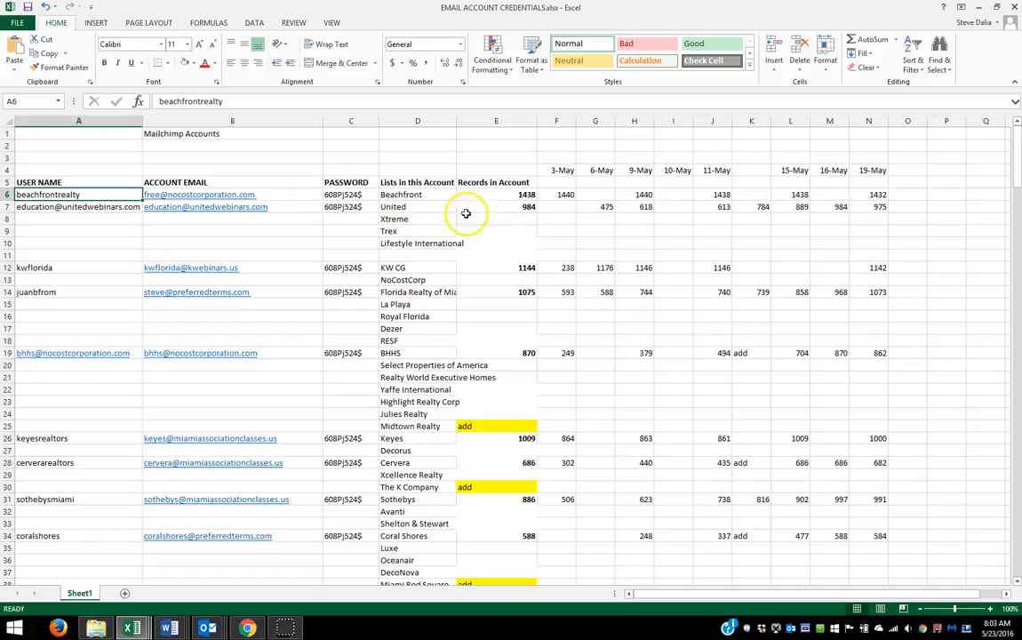
{"action": "left_click", "coordinate": [511, 194]}
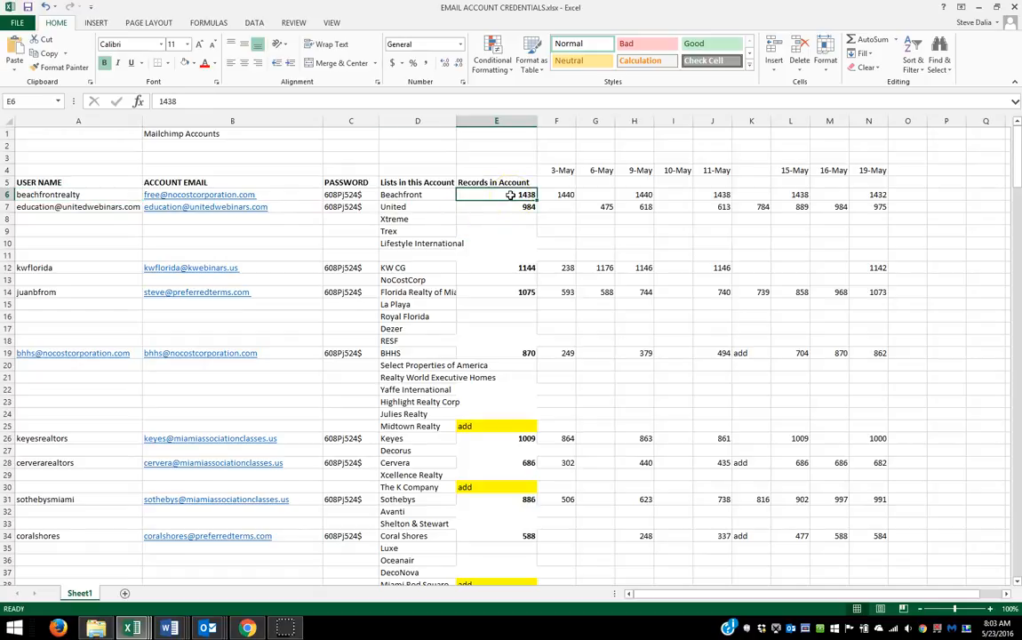
{"action": "left_click", "coordinate": [80, 209]}
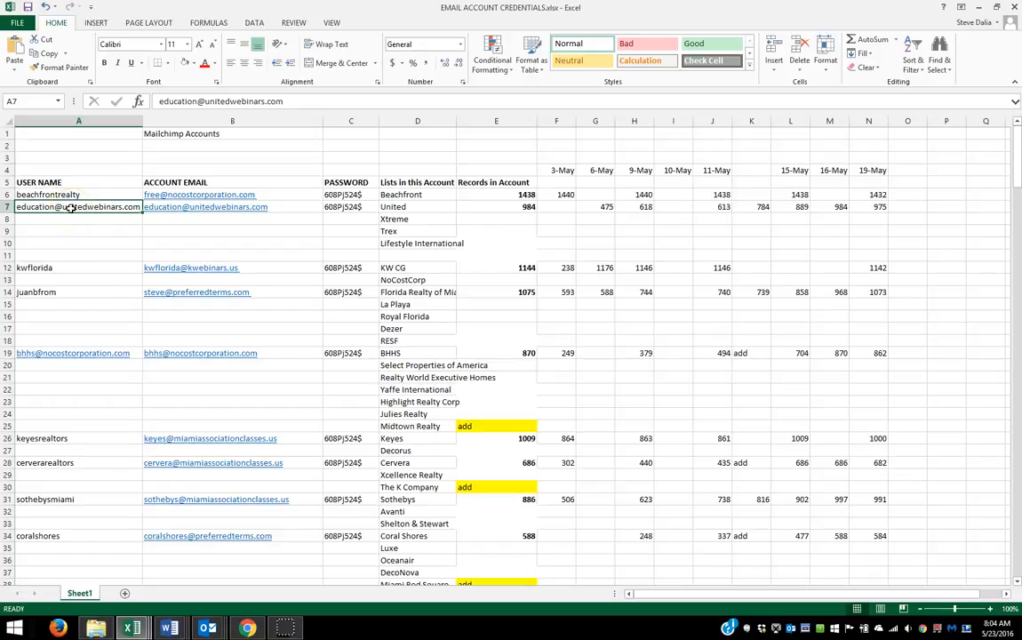
{"action": "left_click", "coordinate": [511, 207]}
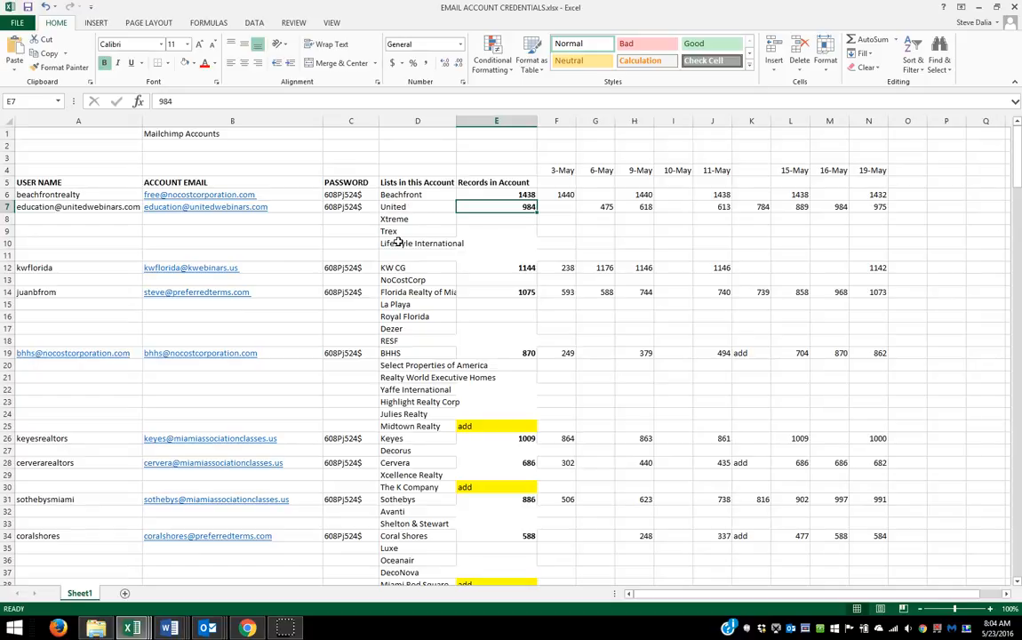
{"action": "scroll", "coordinate": [247, 312], "scroll_direction": "down", "scroll_amount": 4}
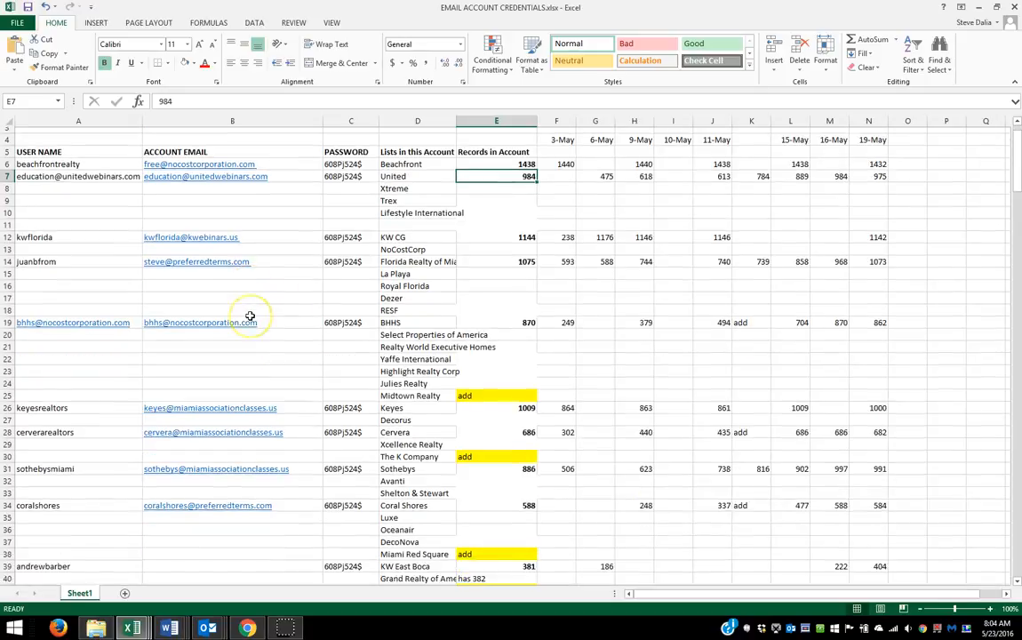
{"action": "scroll", "coordinate": [251, 316], "scroll_direction": "down", "scroll_amount": 6}
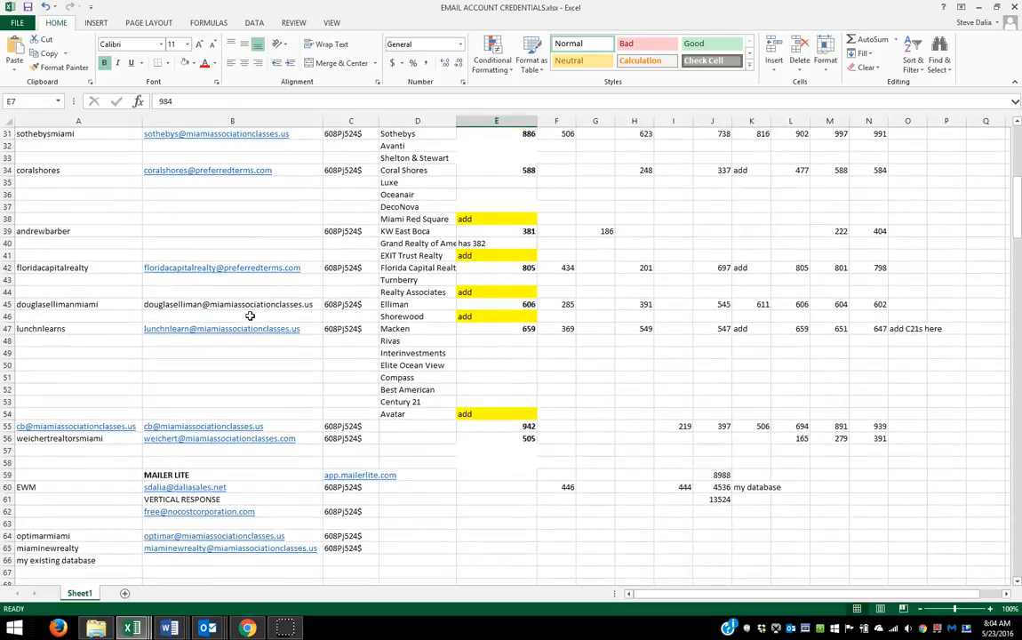
{"action": "scroll", "coordinate": [250, 316], "scroll_direction": "up", "scroll_amount": 9}
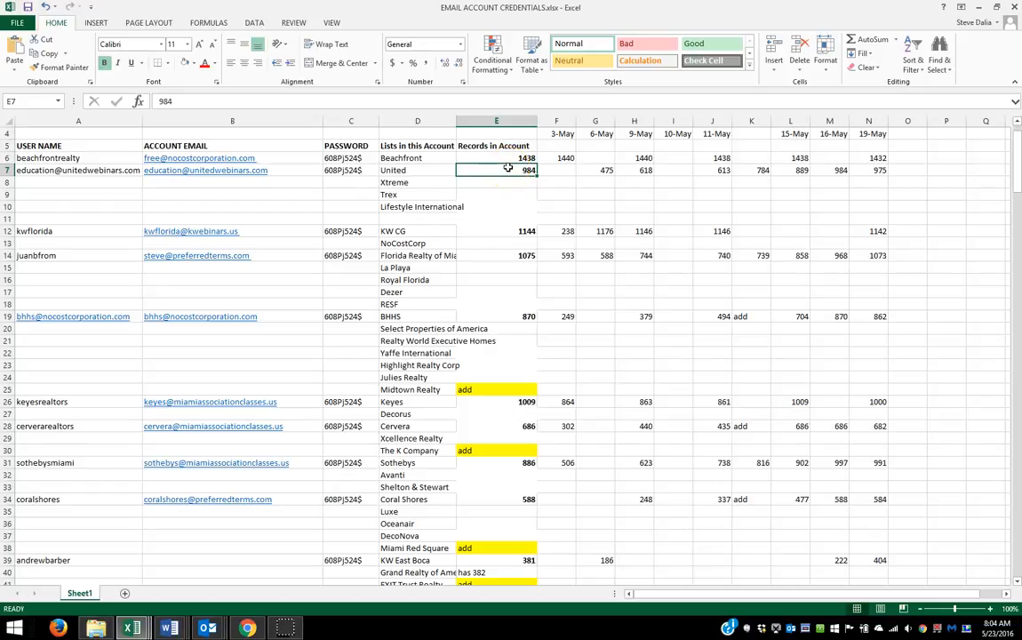
{"action": "left_click", "coordinate": [506, 257]}
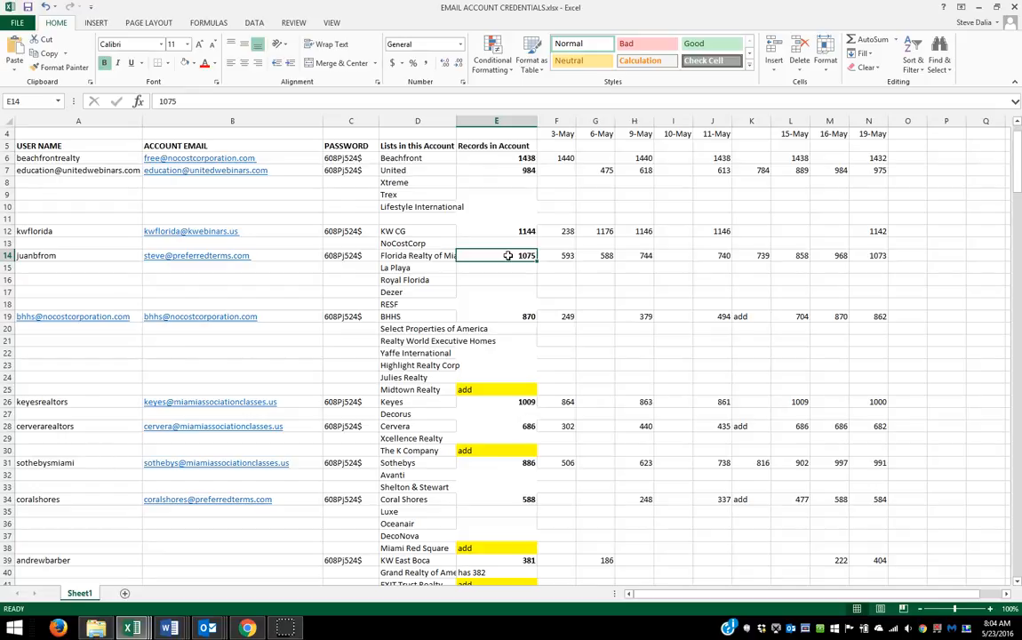
{"action": "left_click", "coordinate": [505, 159]}
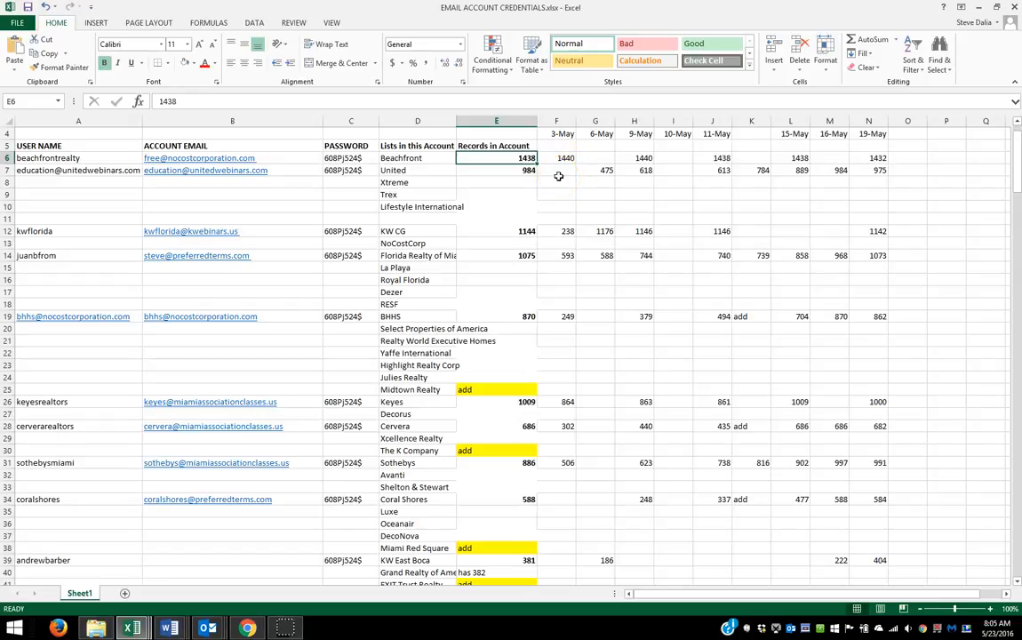
{"action": "scroll", "coordinate": [527, 274], "scroll_direction": "down", "scroll_amount": 3}
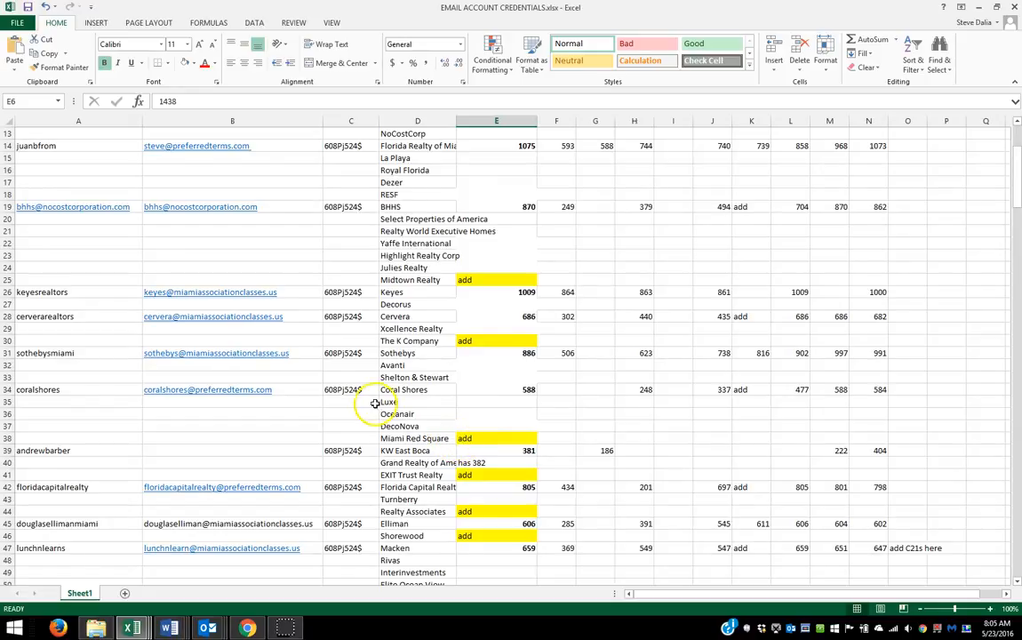
{"action": "scroll", "coordinate": [369, 400], "scroll_direction": "up", "scroll_amount": 4}
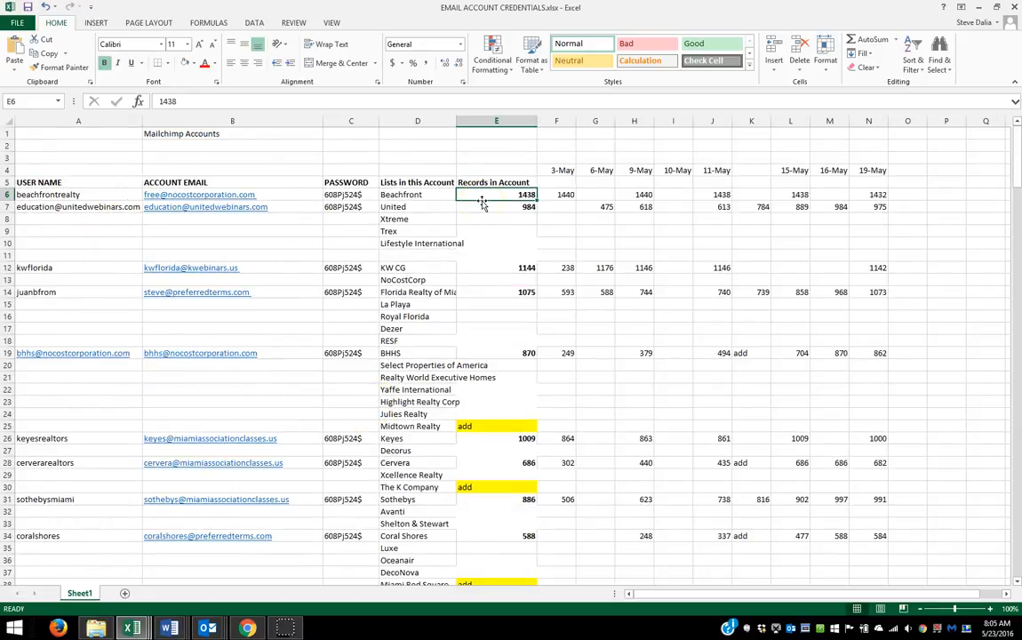
Step: Switch to Chrome and log in to the main MailChimp account with its username and account password
{"action": "left_click", "coordinate": [249, 627]}
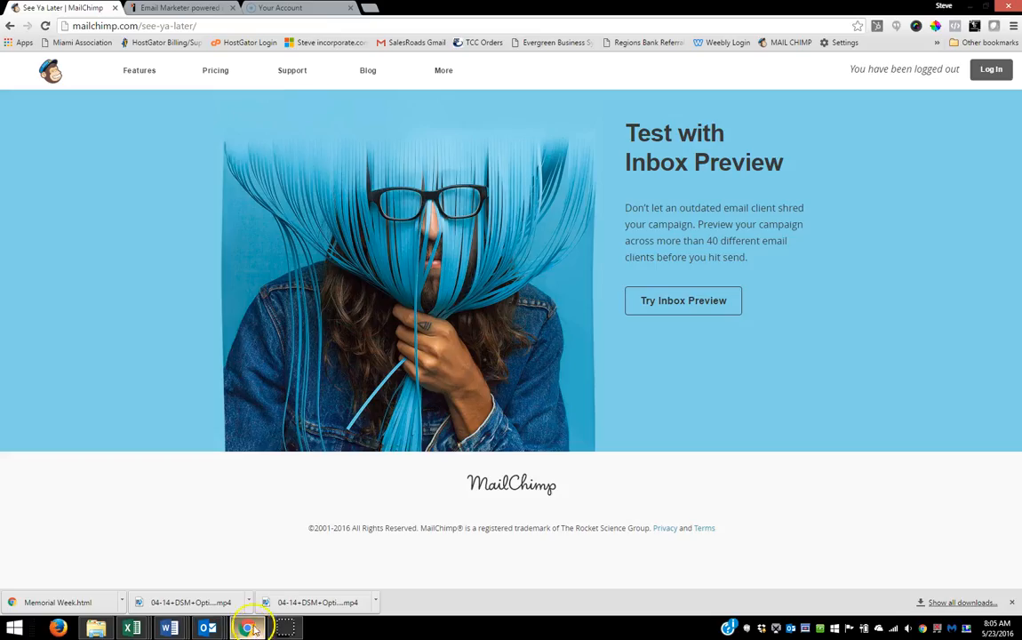
{"action": "left_click", "coordinate": [991, 71]}
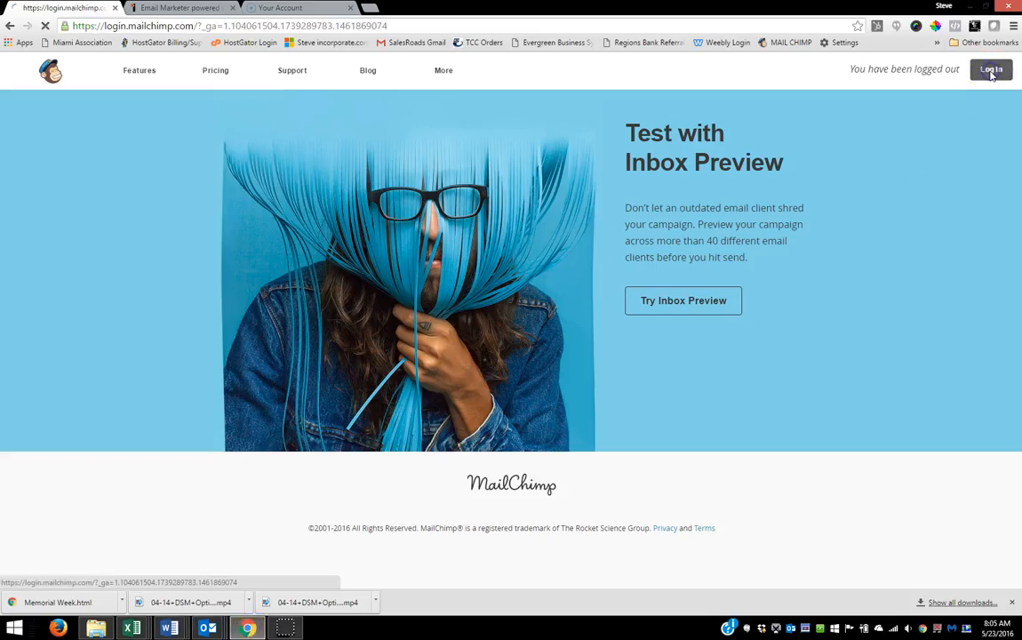
{"action": "double_click", "coordinate": [305, 267]}
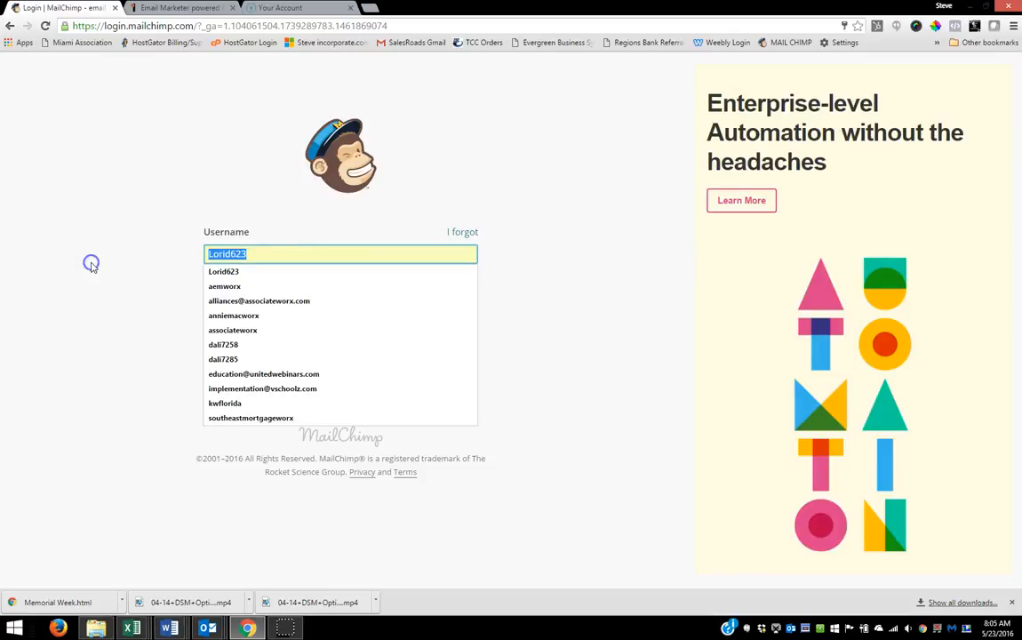
{"action": "type", "text": "dali7258"}
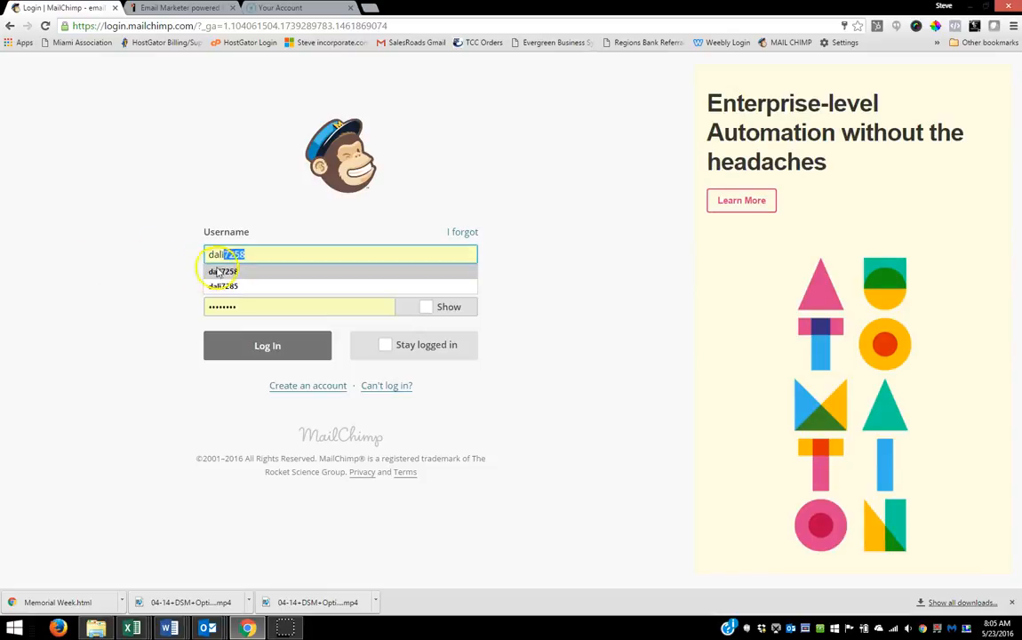
{"action": "left_click", "coordinate": [222, 271]}
{"action": "left_click", "coordinate": [240, 305]}
{"action": "left_click_drag", "start_coordinate": [241, 304], "coordinate": [130, 321]}
{"action": "type", "text": "••••••"}
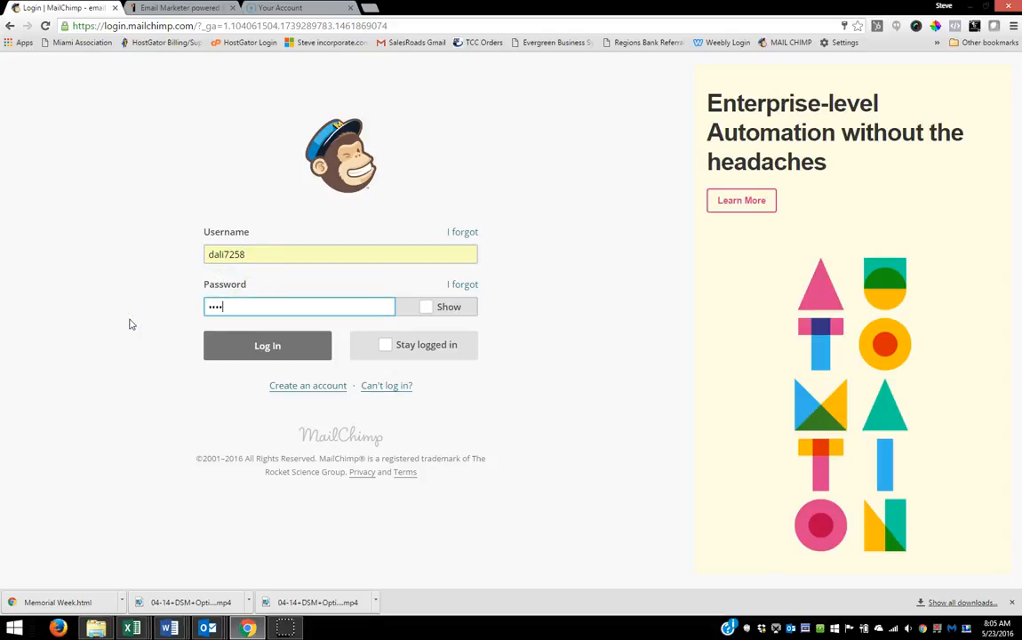
{"action": "type", "text": "••"}
{"action": "key", "text": "Return"}
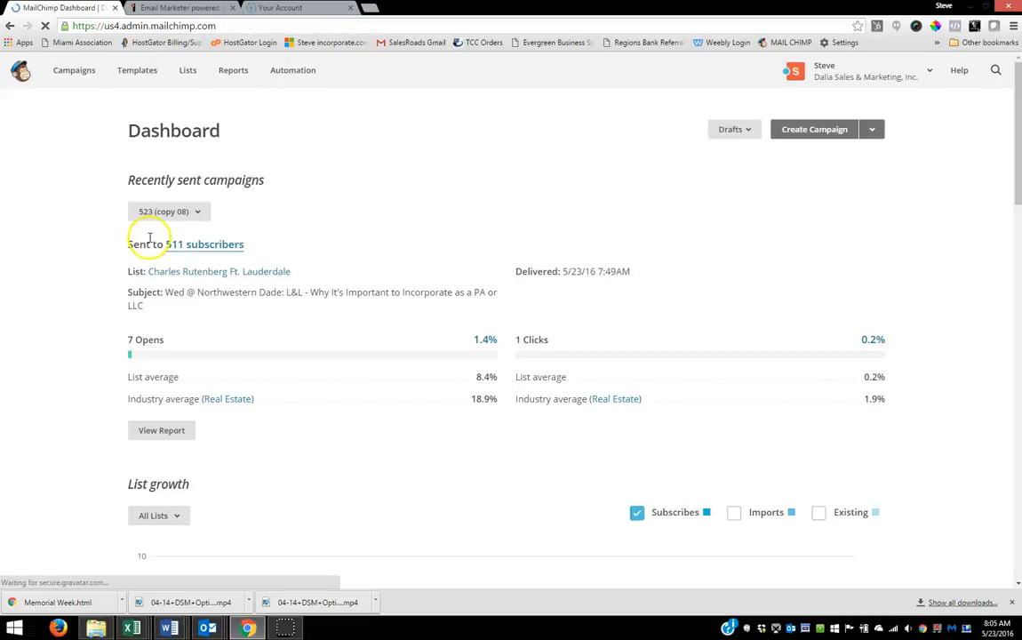
Step: Export the Memorial Week template from the saved templates as an HTML file
{"action": "left_click", "coordinate": [138, 70]}
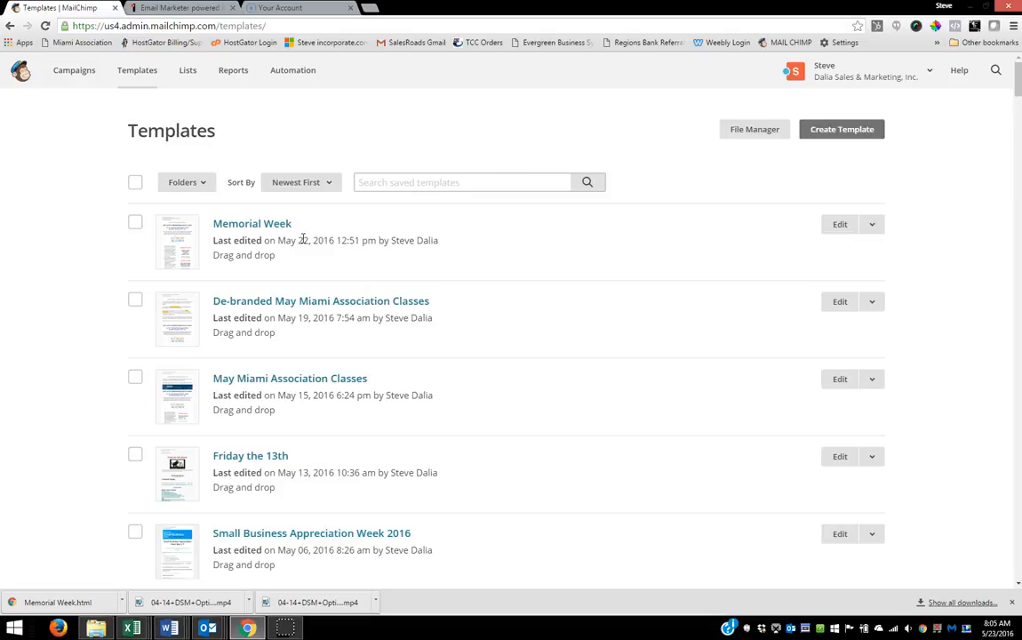
{"action": "left_click", "coordinate": [871, 227]}
{"action": "left_click", "coordinate": [858, 308]}
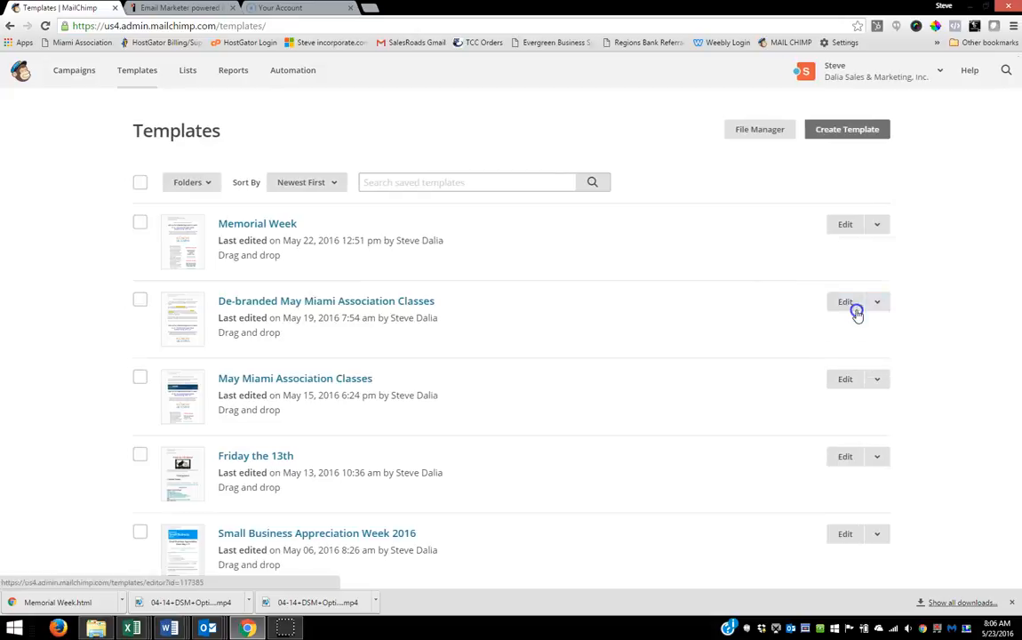
{"action": "left_click", "coordinate": [333, 383]}
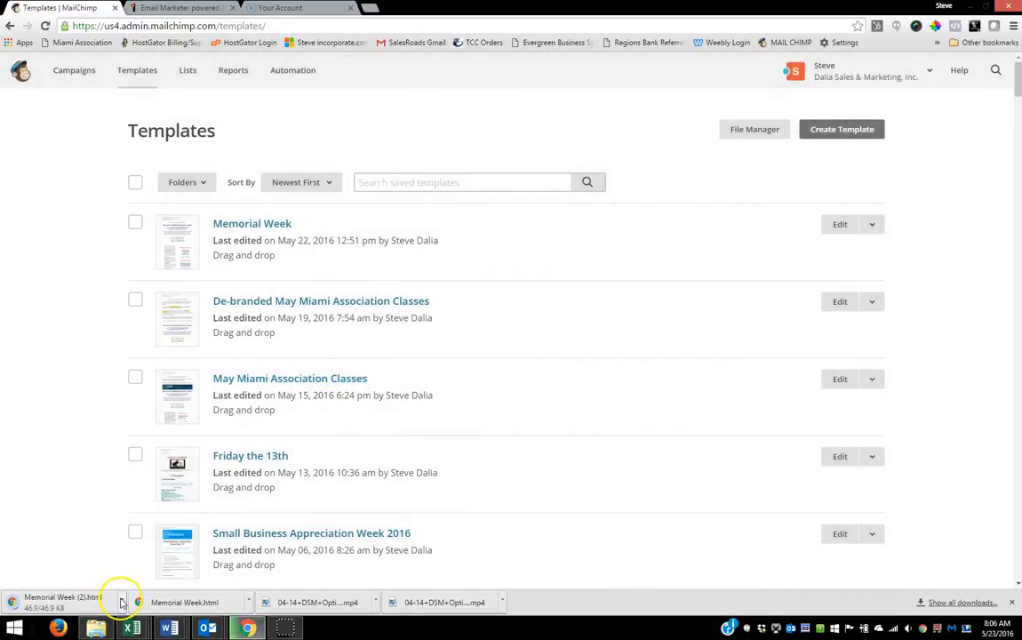
Step: Open the downloaded Memorial Week (2).html file in the browser and look through the email from start to end
{"action": "left_click", "coordinate": [122, 602]}
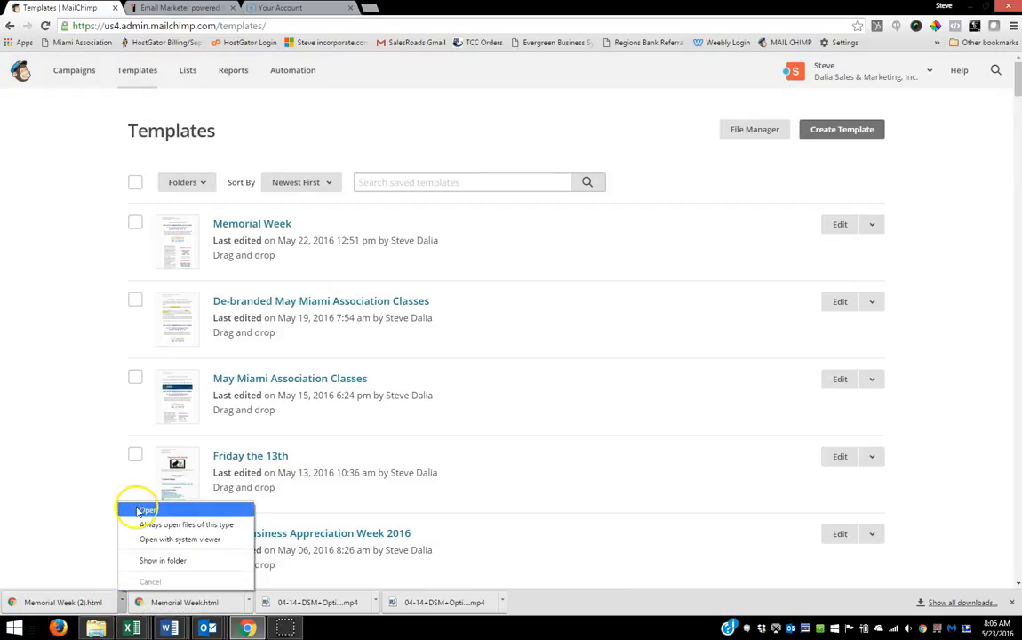
{"action": "left_click", "coordinate": [139, 506]}
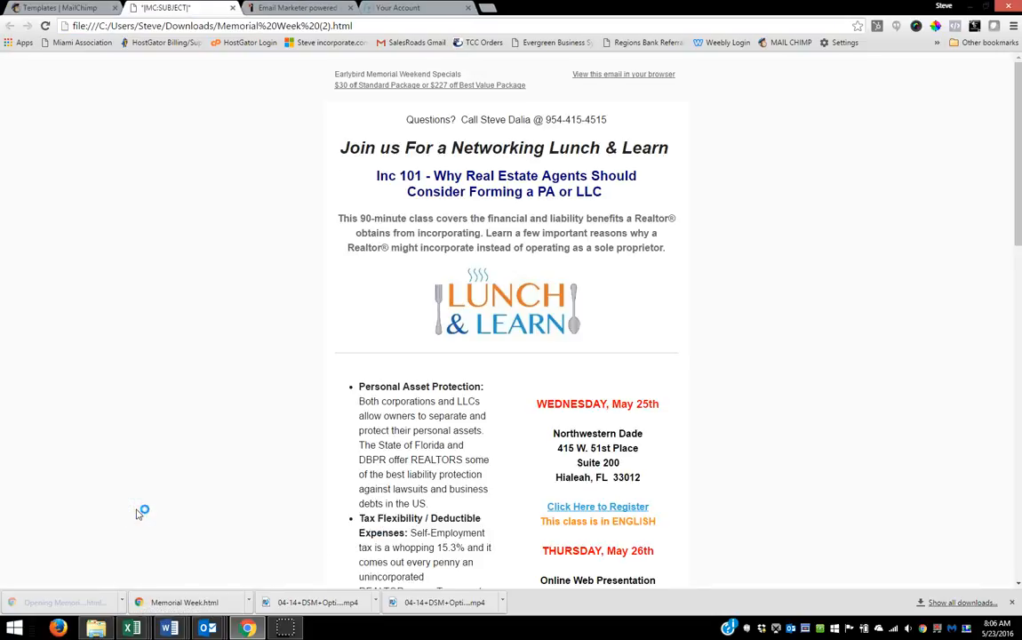
{"action": "scroll", "coordinate": [142, 502], "scroll_direction": "down", "scroll_amount": 10}
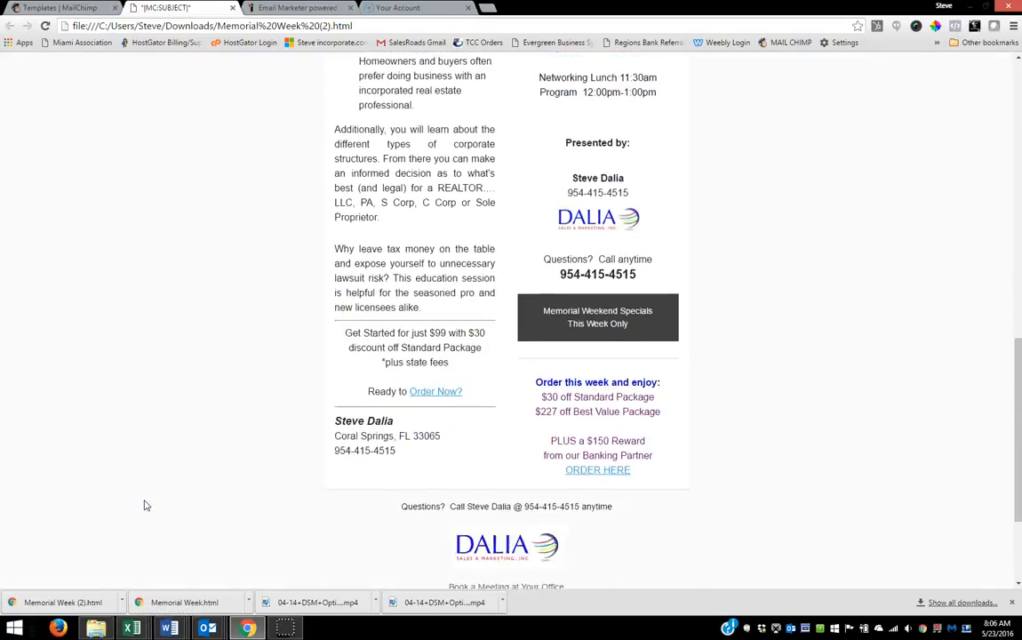
{"action": "scroll", "coordinate": [144, 503], "scroll_direction": "down", "scroll_amount": 3}
{"action": "scroll", "coordinate": [144, 502], "scroll_direction": "up", "scroll_amount": 12}
{"action": "left_click", "coordinate": [156, 468]}
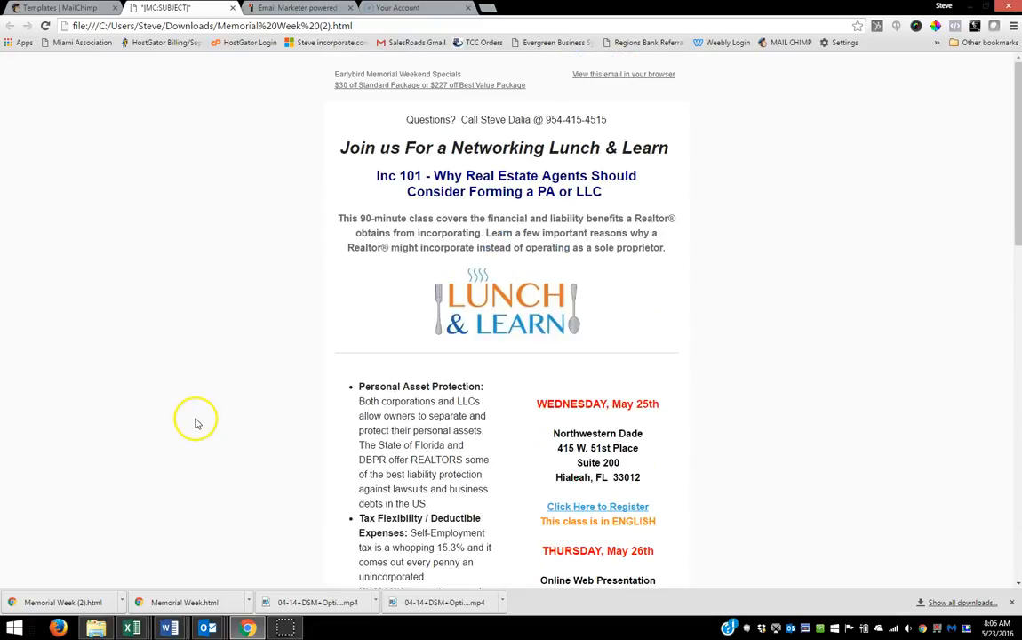
Step: Display the page source of the exported Memorial Week email and select all of its HTML code
{"action": "right_click", "coordinate": [259, 410]}
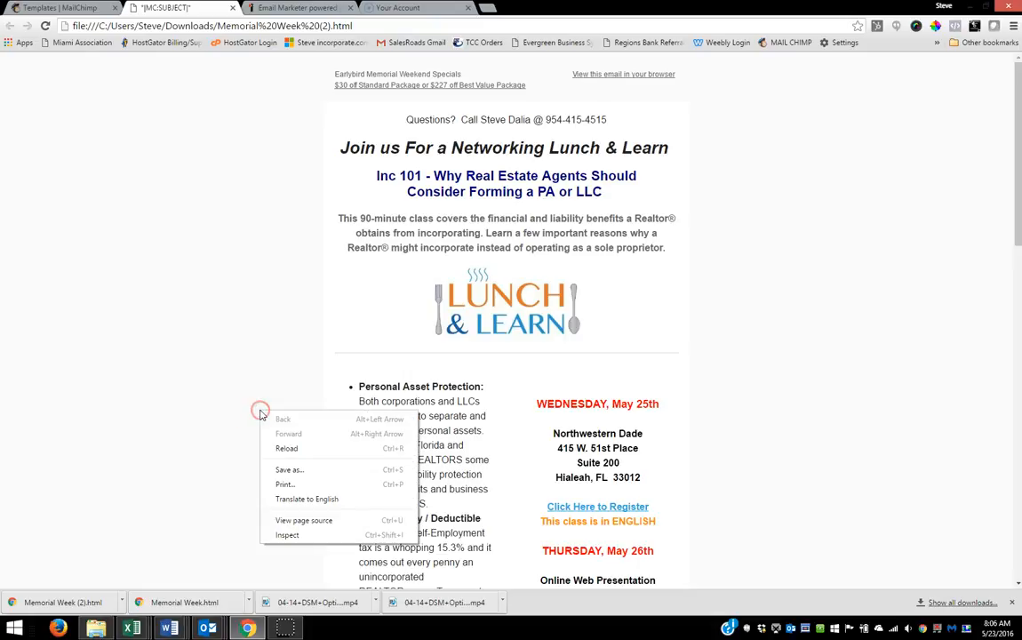
{"action": "left_click", "coordinate": [297, 522]}
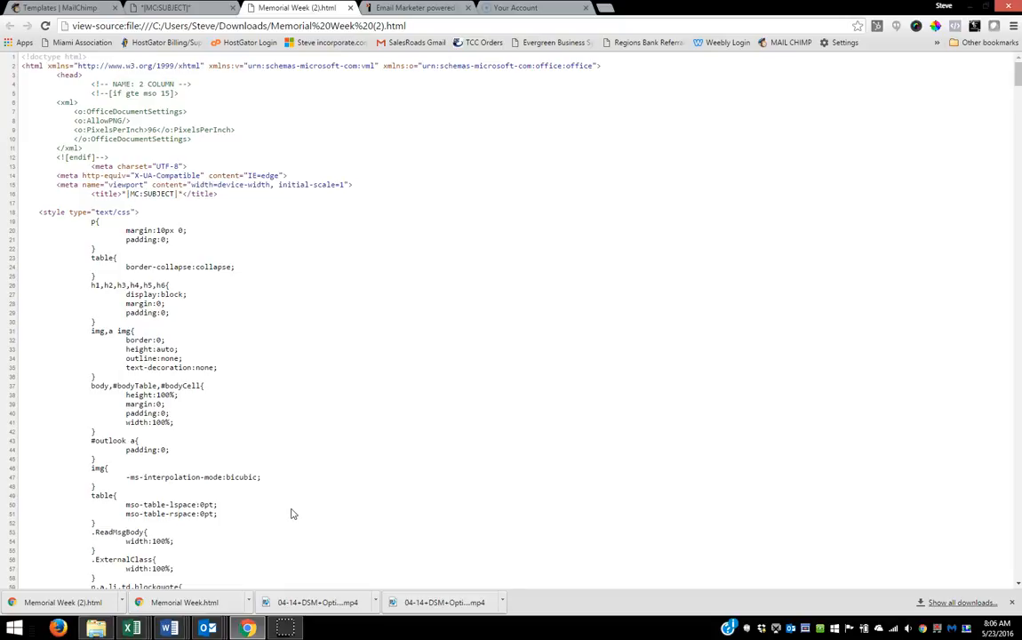
{"action": "key", "text": "ctrl+a"}
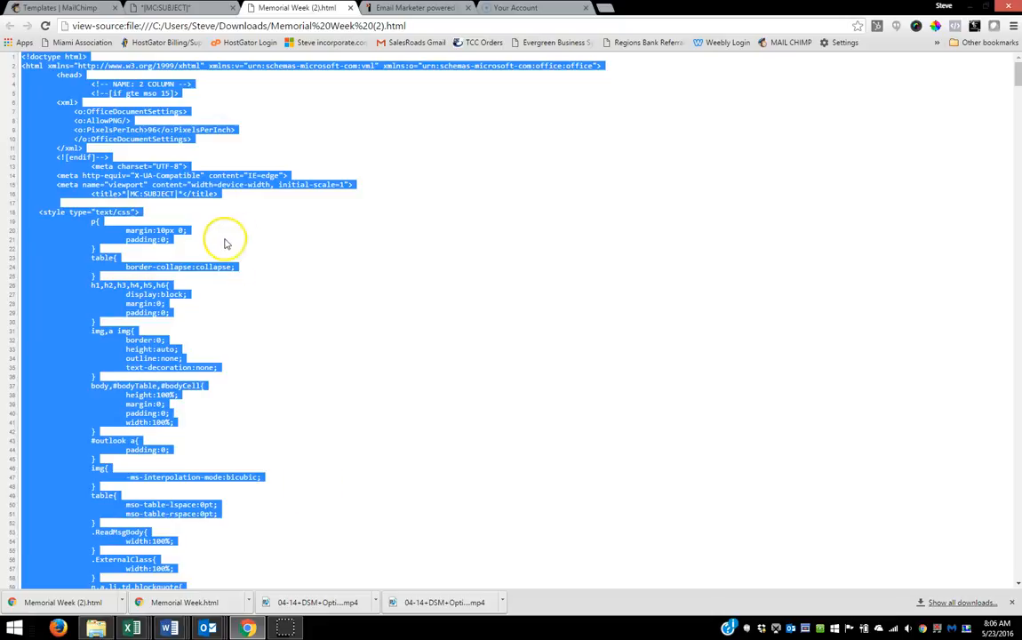
Step: Return to the MailChimp templates page and log out of the current account
{"action": "left_click", "coordinate": [37, 11]}
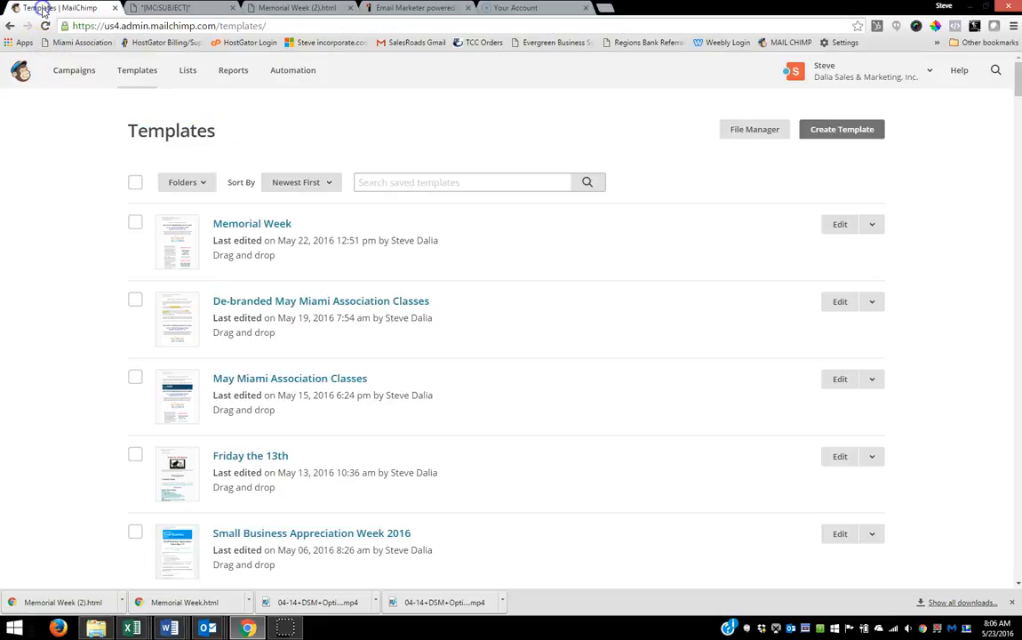
{"action": "left_click", "coordinate": [929, 72]}
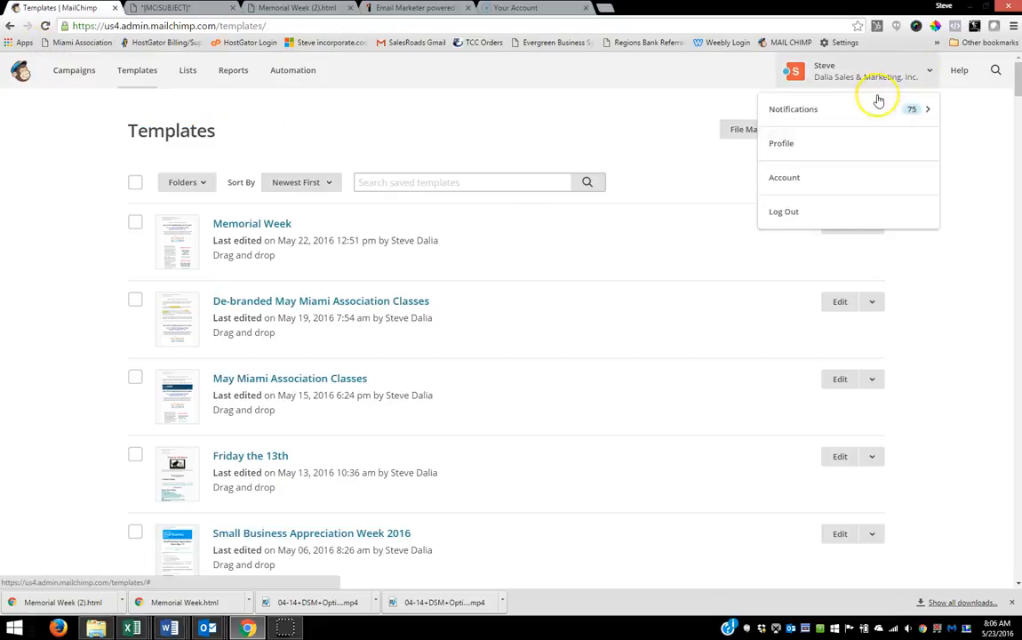
{"action": "left_click", "coordinate": [800, 215]}
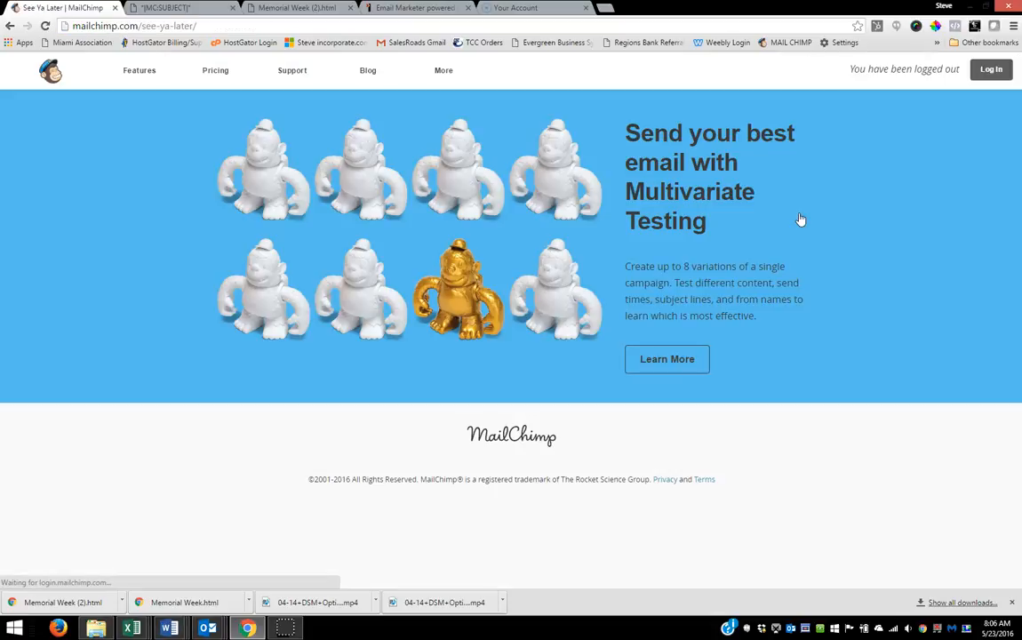
Step: Log in to the other MailChimp account, Beachfront Realty, by entering its username and the account password
{"action": "left_click", "coordinate": [990, 69]}
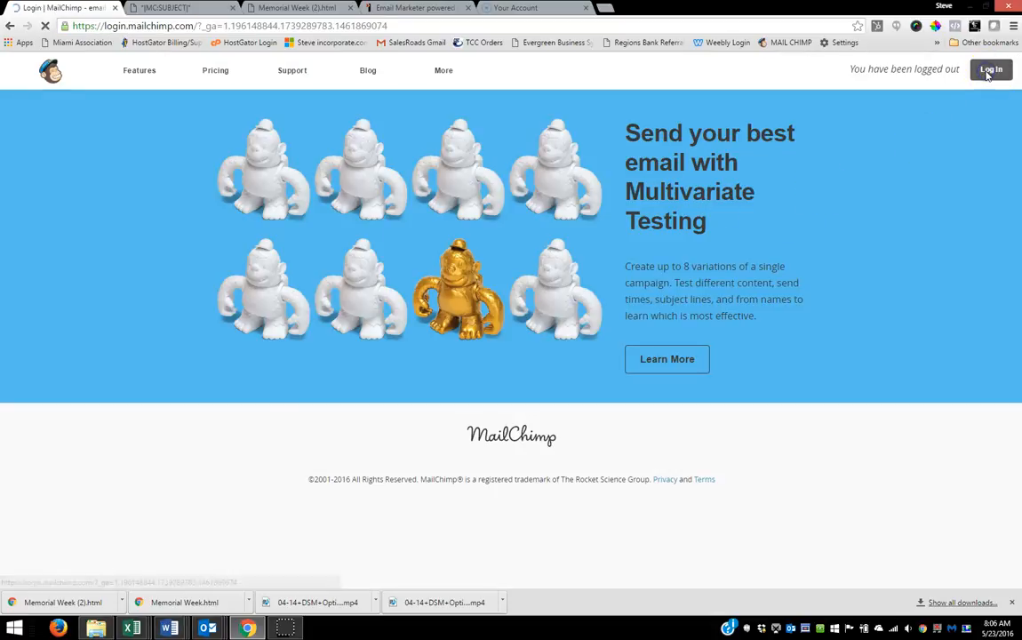
{"action": "left_click_drag", "start_coordinate": [270, 252], "coordinate": [161, 241]}
{"action": "type", "text": "b"}
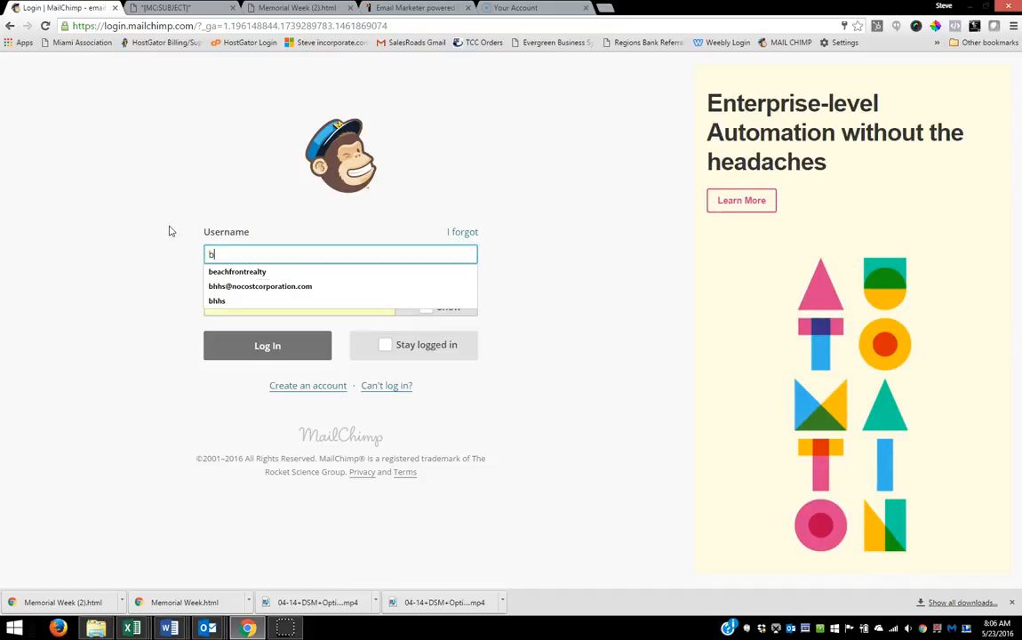
{"action": "type", "text": "each"}
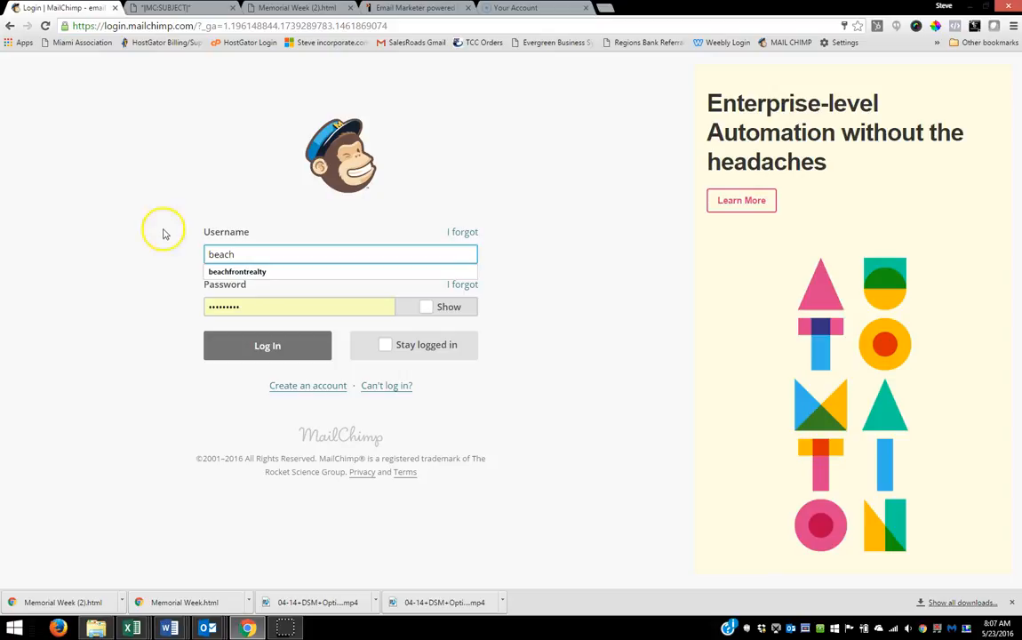
{"action": "left_click", "coordinate": [223, 271]}
{"action": "left_click", "coordinate": [251, 311]}
{"action": "left_click_drag", "start_coordinate": [251, 311], "coordinate": [149, 313]}
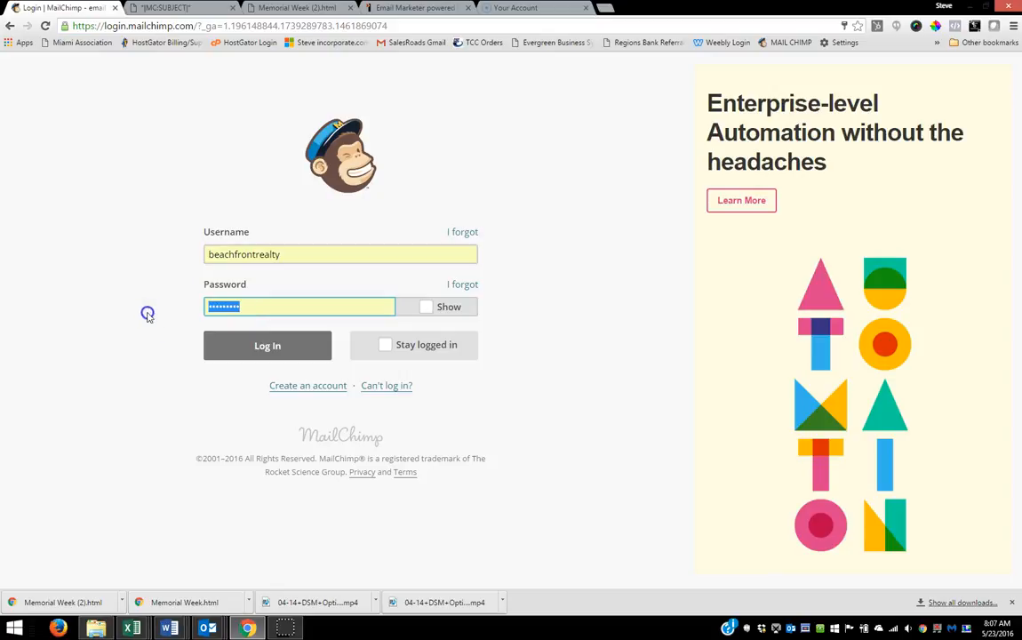
{"action": "left_click", "coordinate": [284, 255]}
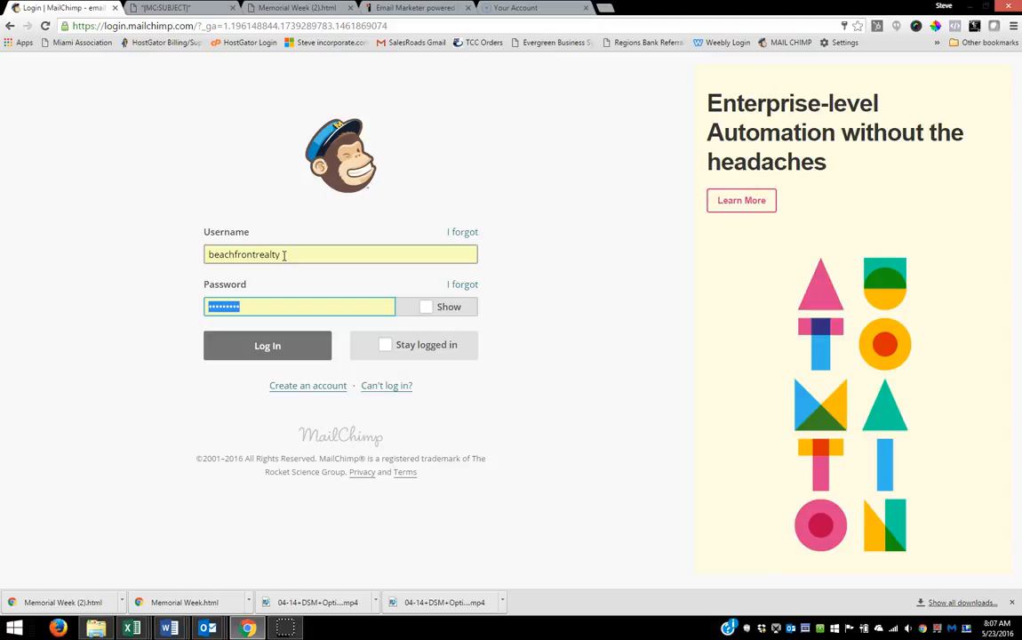
{"action": "type", "text": "••••"}
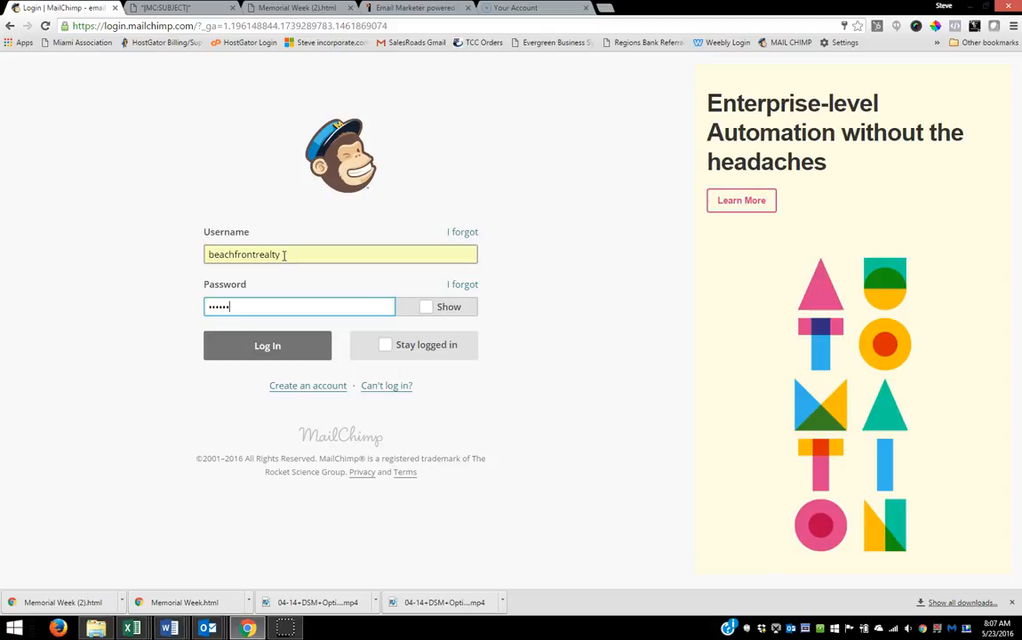
{"action": "key", "text": "Return"}
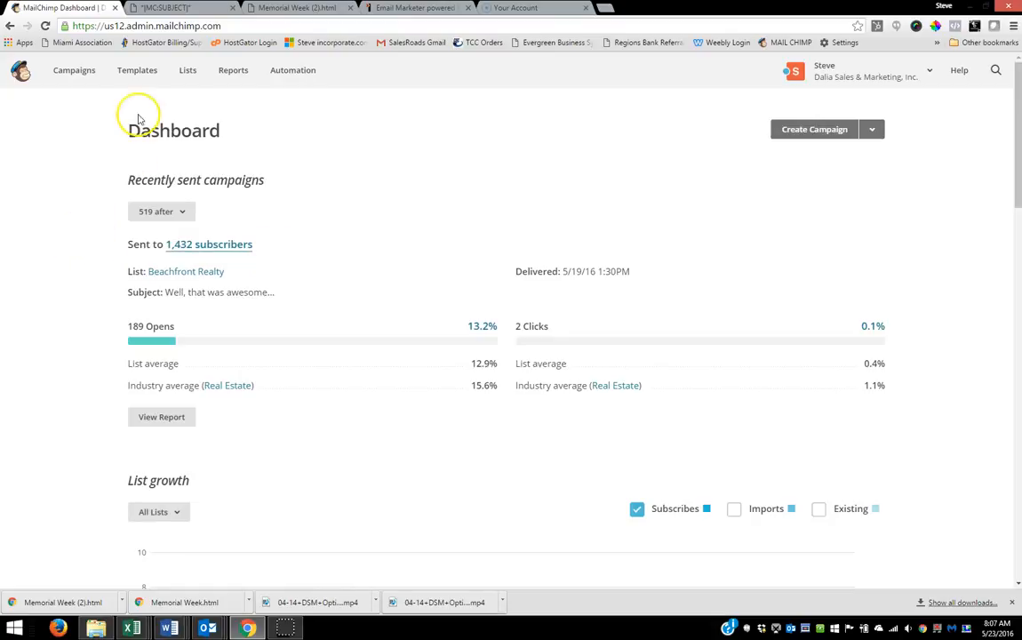
Step: Create a new template in this account, using the Code Your Own option Paste in code as the starting point
{"action": "left_click", "coordinate": [129, 79]}
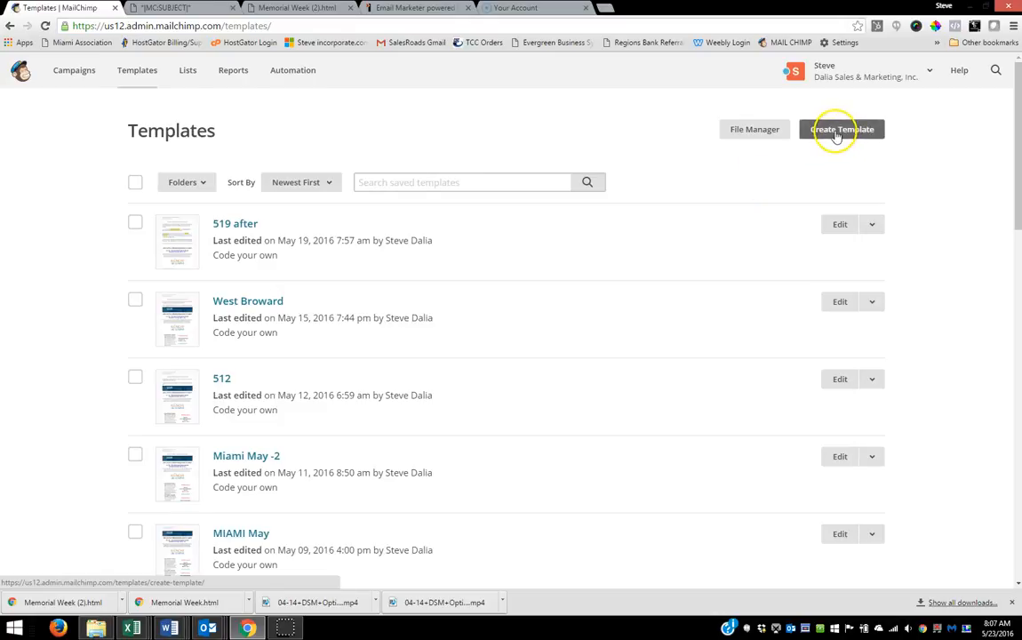
{"action": "left_click", "coordinate": [836, 131]}
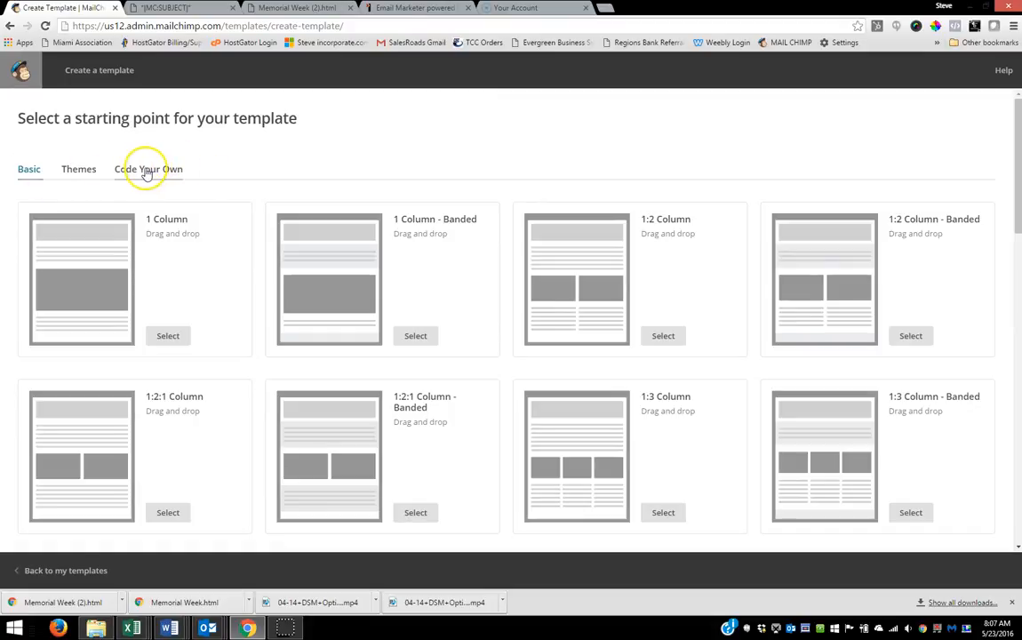
{"action": "left_click", "coordinate": [148, 171]}
{"action": "left_click", "coordinate": [168, 327]}
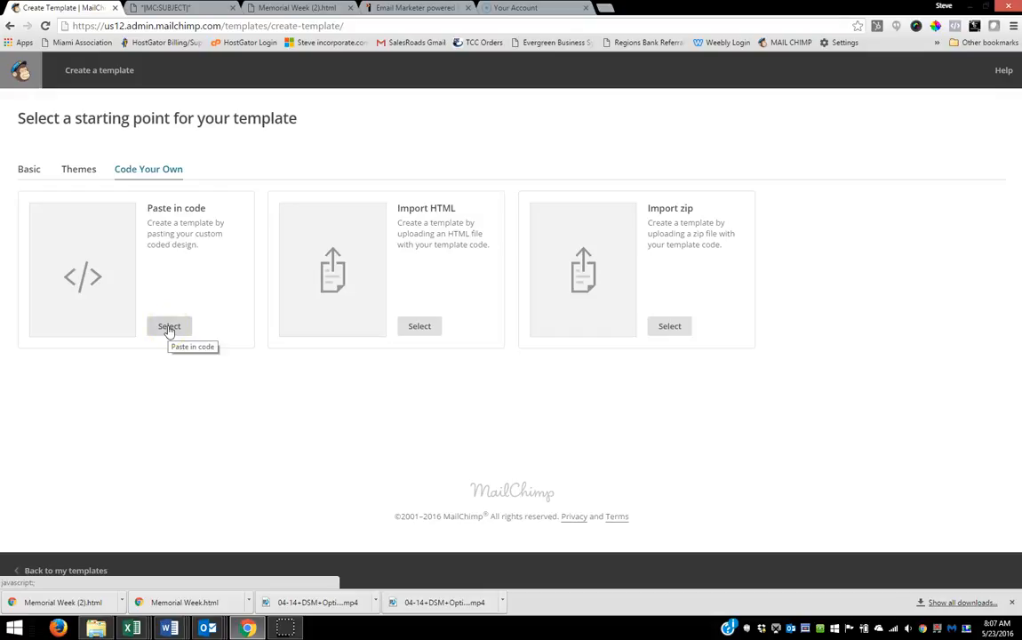
{"action": "left_click", "coordinate": [169, 327]}
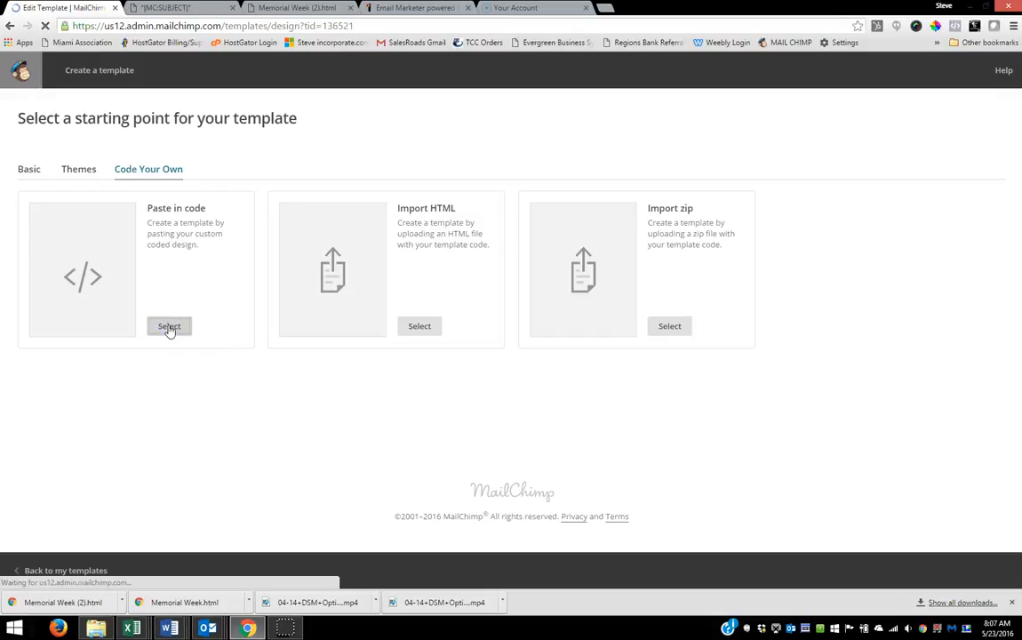
{"action": "left_click", "coordinate": [170, 327]}
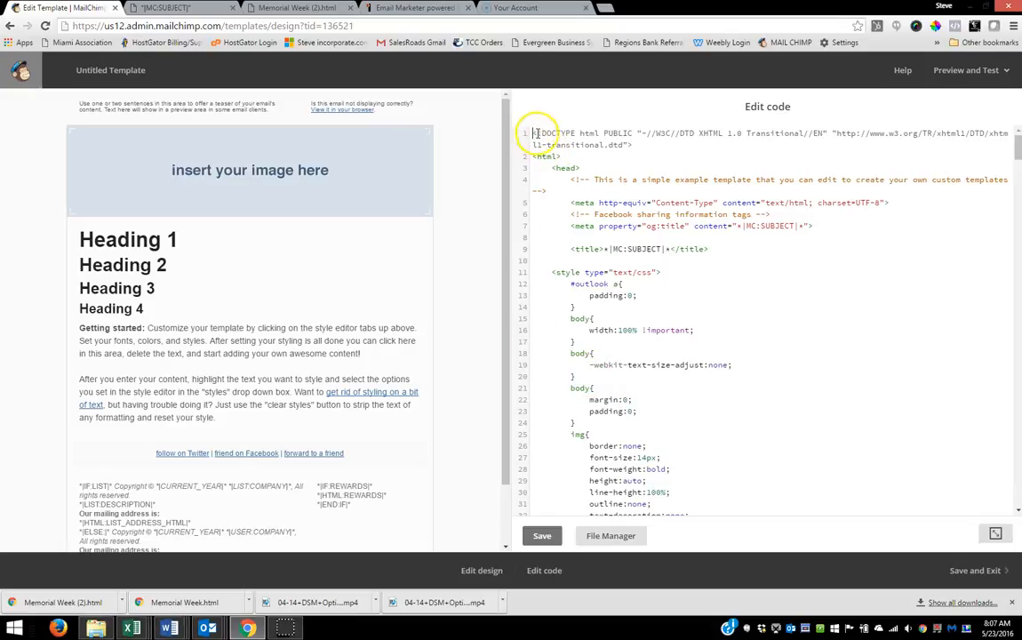
Step: Replace all of the sample code in the template with the copied Memorial Week HTML and save the change
{"action": "left_click_drag", "start_coordinate": [532, 131], "coordinate": [611, 635]}
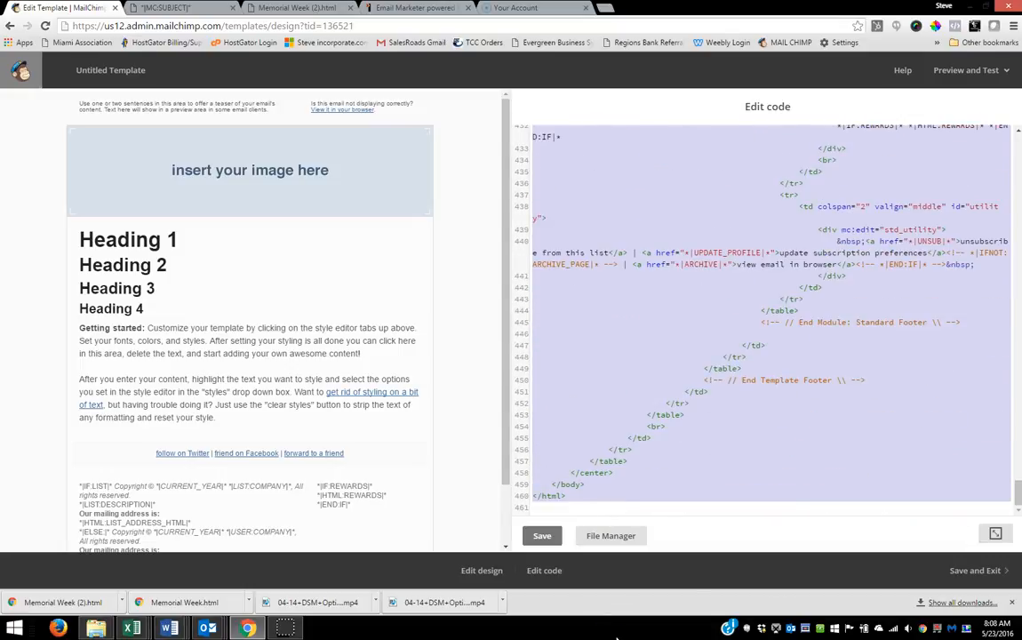
{"action": "key", "text": "Delete"}
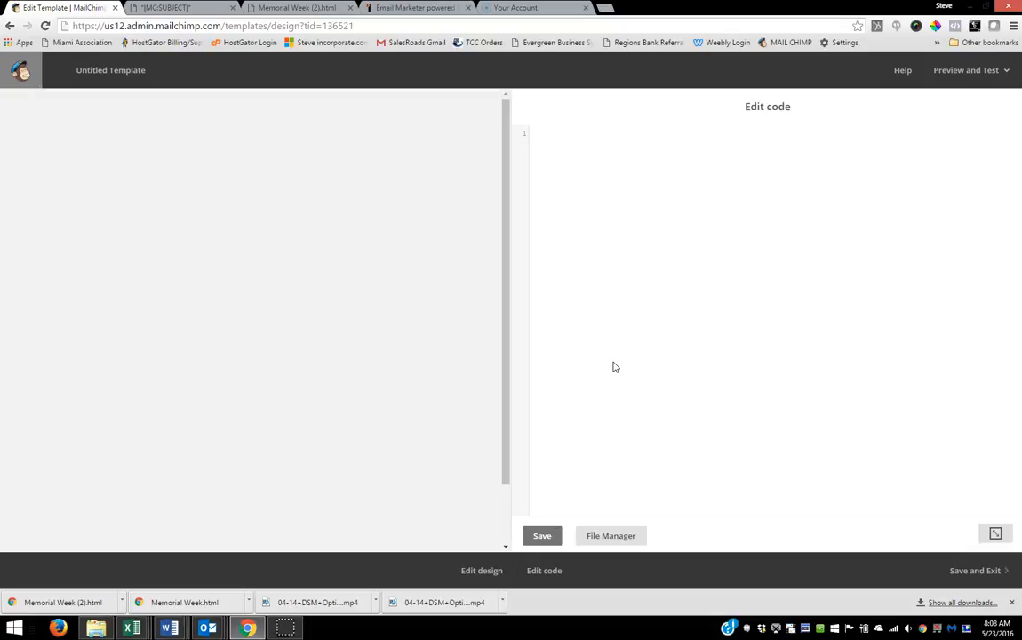
{"action": "key", "text": "ctrl+v"}
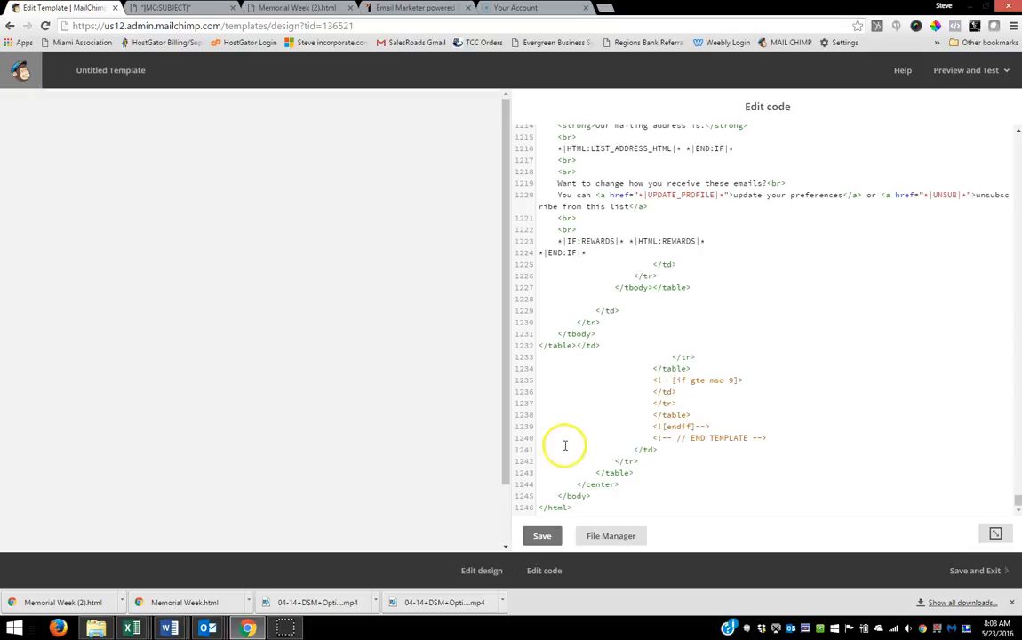
{"action": "left_click", "coordinate": [544, 535]}
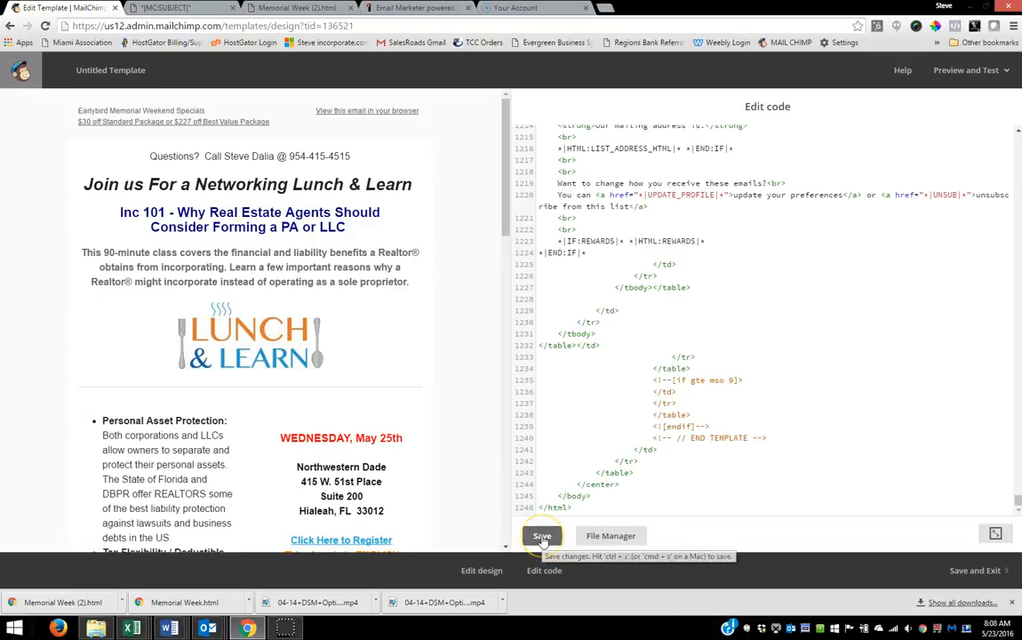
{"action": "left_click", "coordinate": [542, 537]}
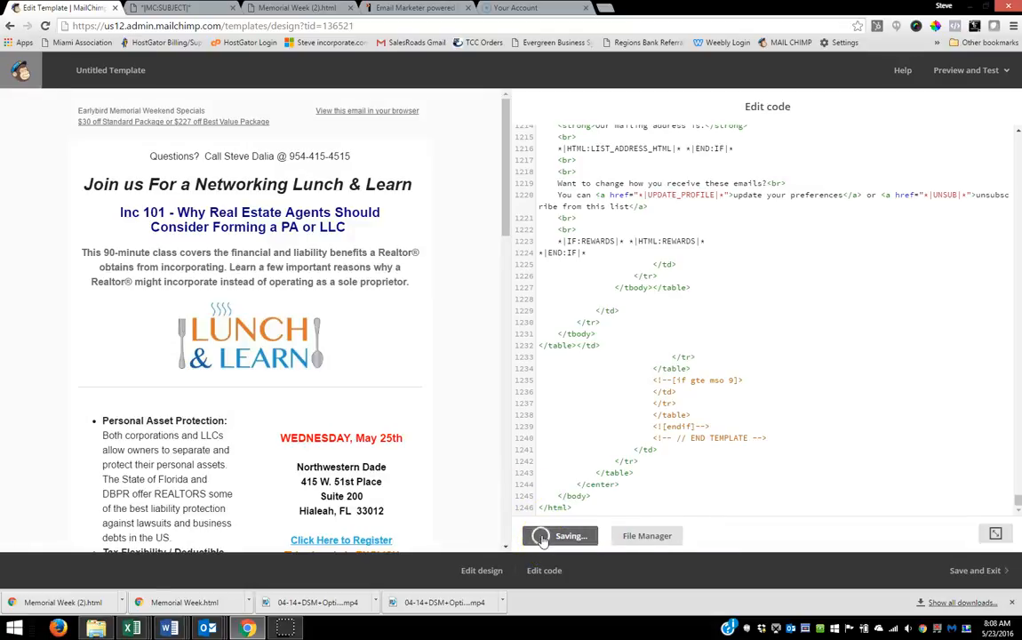
Step: Save and exit the template under the name 523
{"action": "left_click", "coordinate": [977, 576]}
{"action": "left_click", "coordinate": [420, 320]}
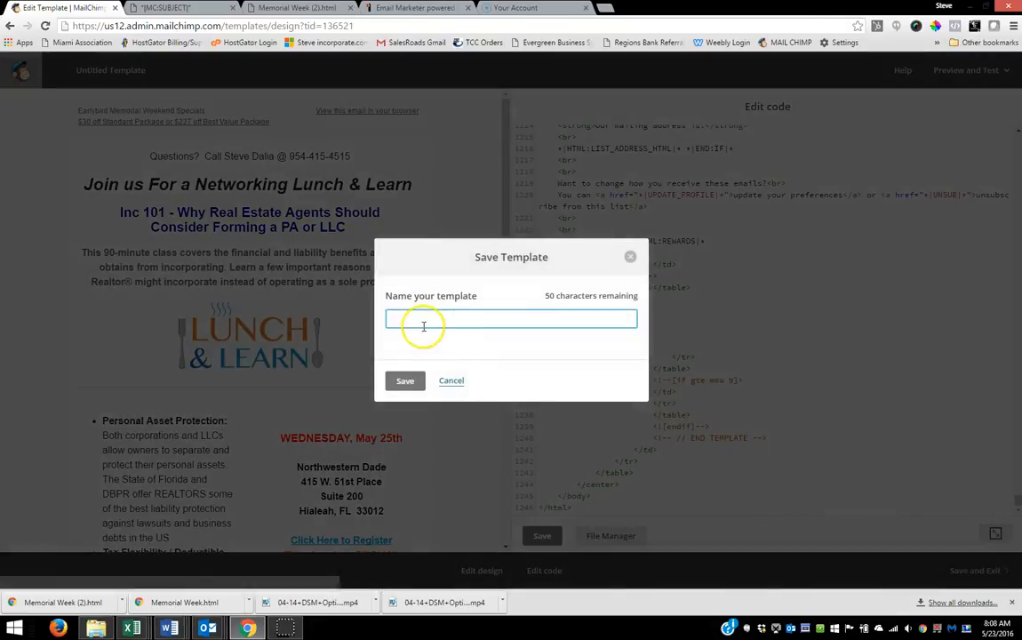
{"action": "type", "text": "523"}
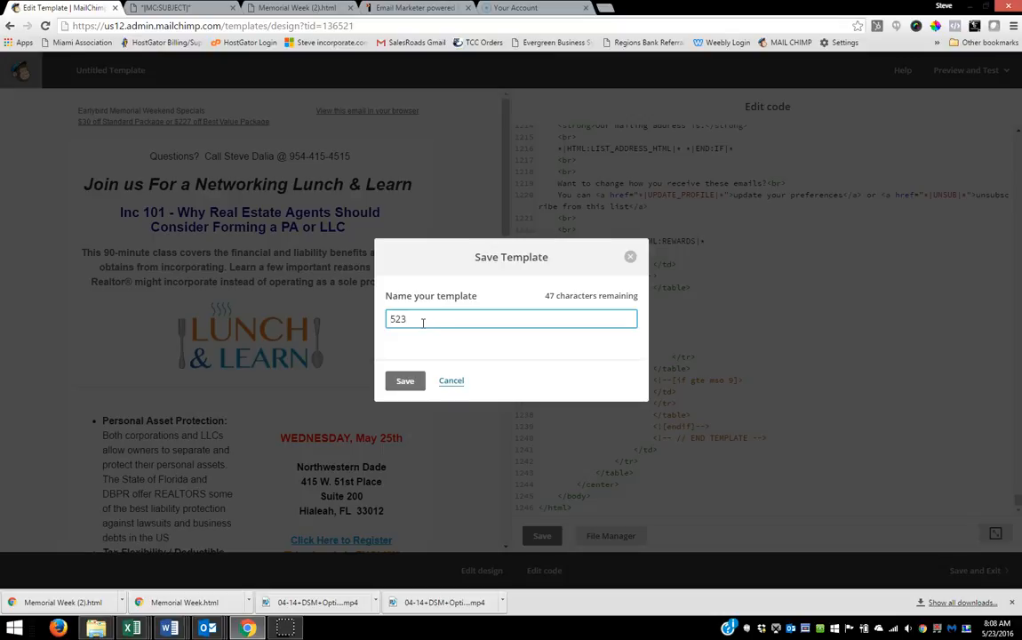
{"action": "left_click", "coordinate": [405, 380]}
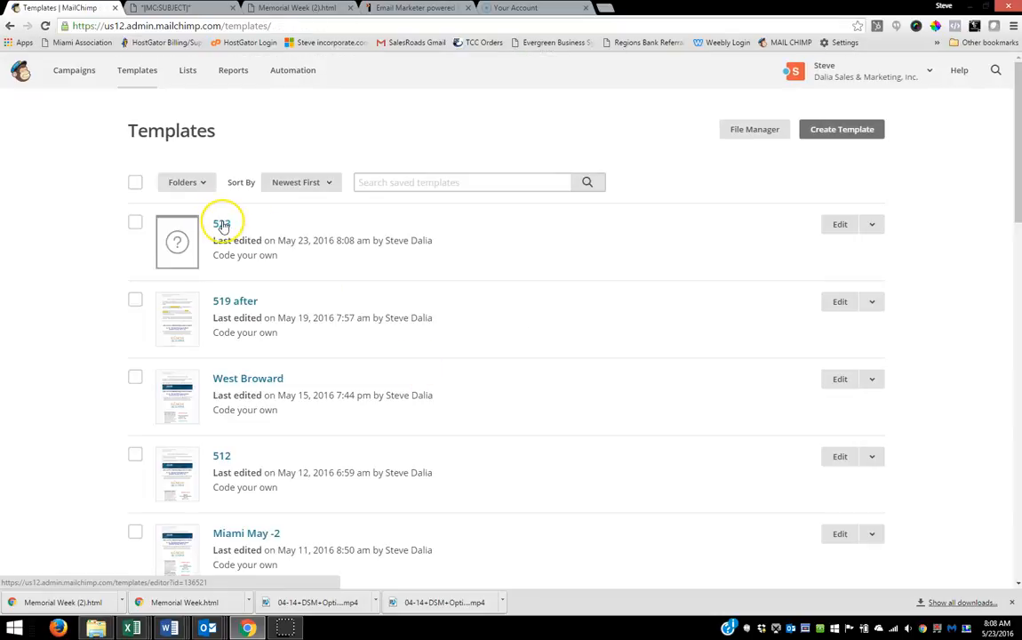
Step: Create a regular campaign addressed to the entire Beachfront Realty list and proceed to its setup
{"action": "left_click", "coordinate": [75, 78]}
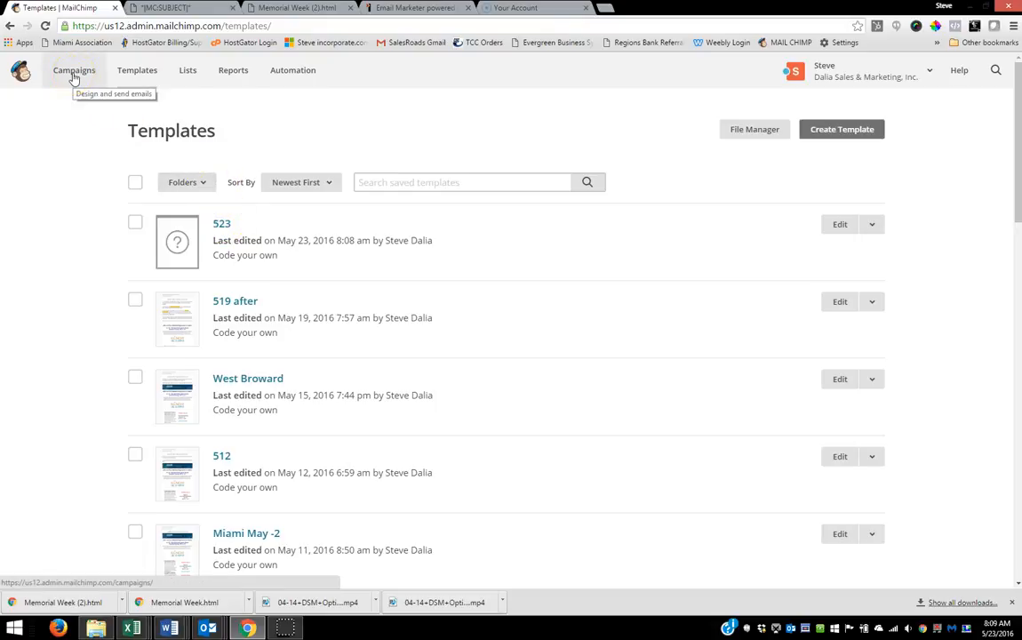
{"action": "left_click", "coordinate": [75, 77]}
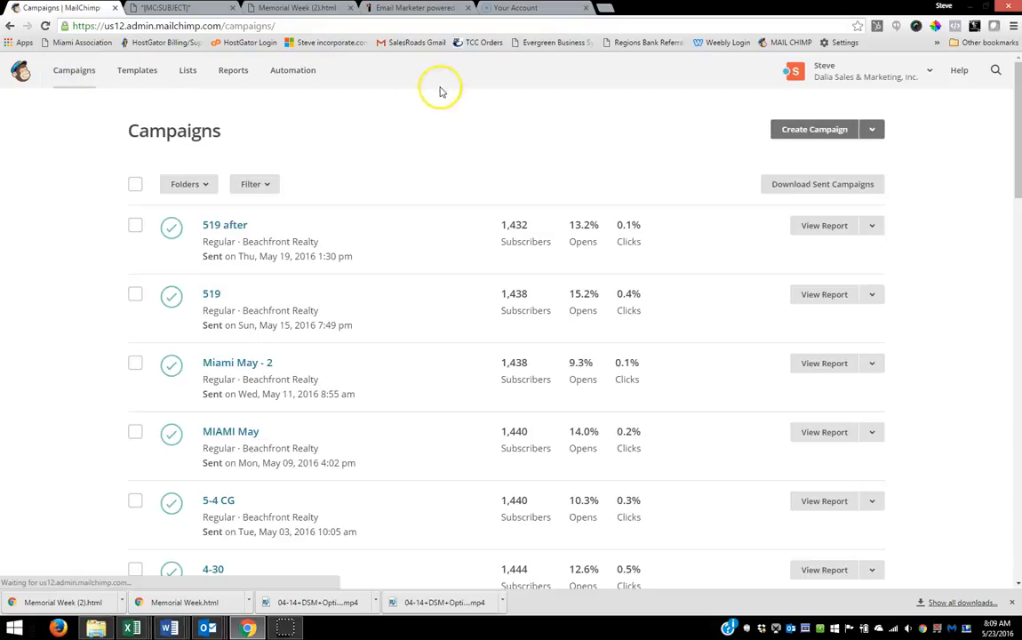
{"action": "scroll", "coordinate": [635, 240], "scroll_direction": "down", "scroll_amount": 7}
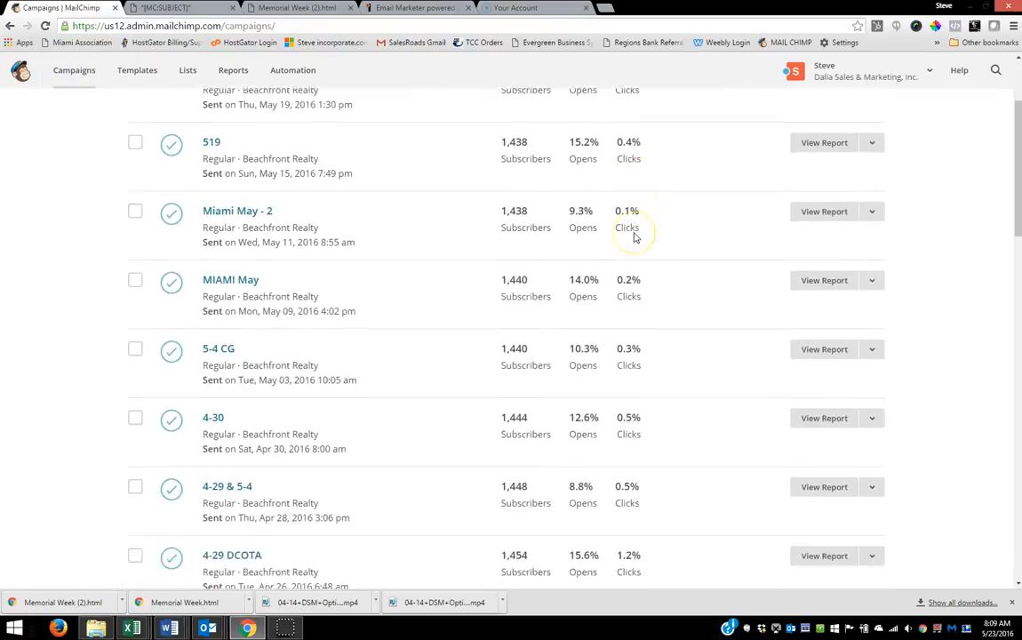
{"action": "scroll", "coordinate": [638, 242], "scroll_direction": "down", "scroll_amount": 2}
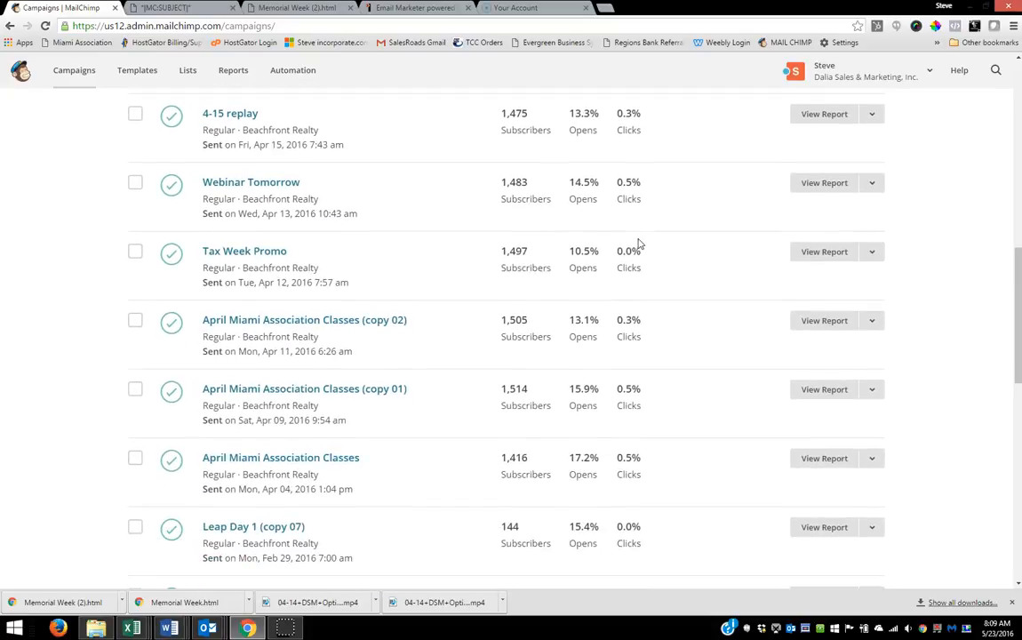
{"action": "scroll", "coordinate": [638, 242], "scroll_direction": "up", "scroll_amount": 8}
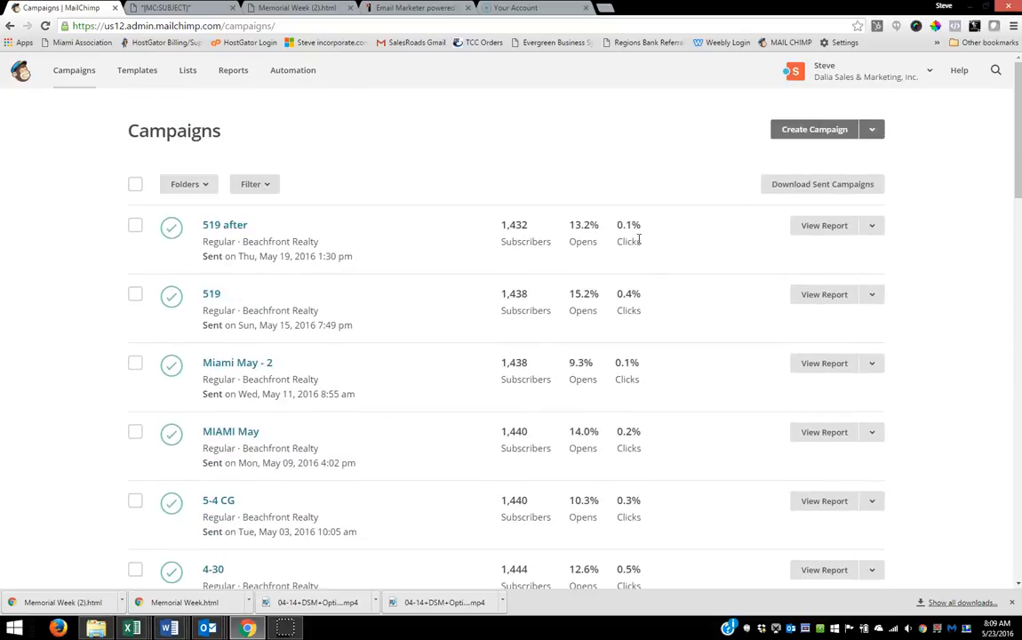
{"action": "left_click", "coordinate": [804, 130]}
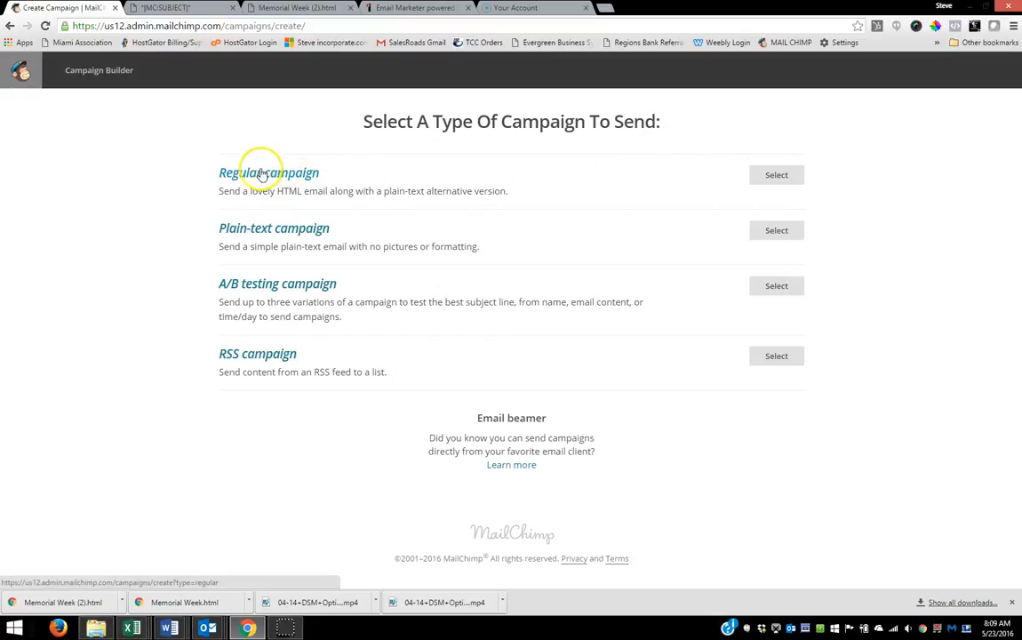
{"action": "left_click", "coordinate": [773, 176]}
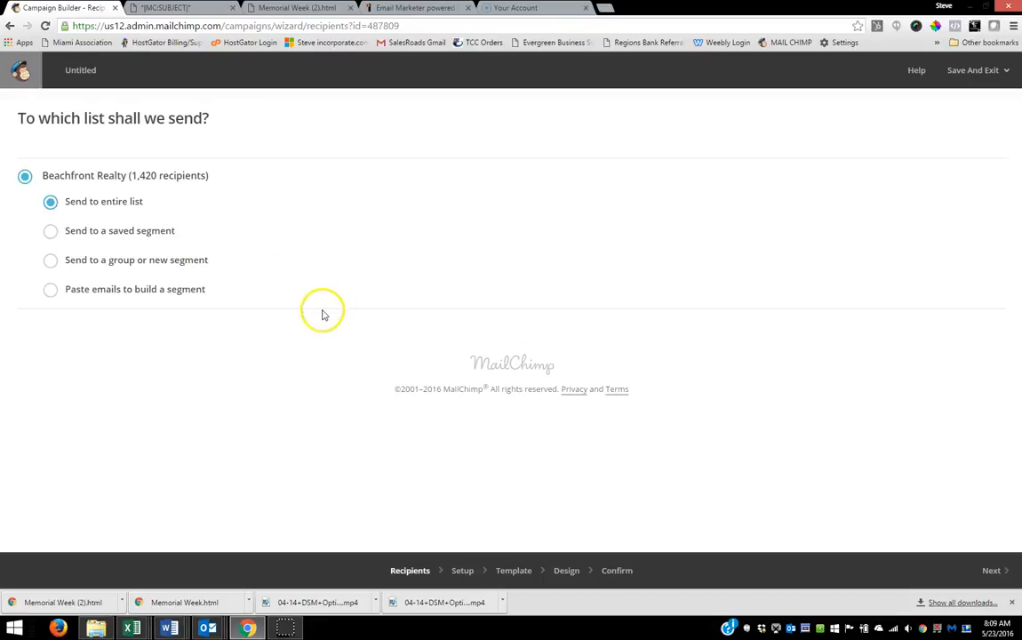
{"action": "left_click", "coordinate": [989, 573]}
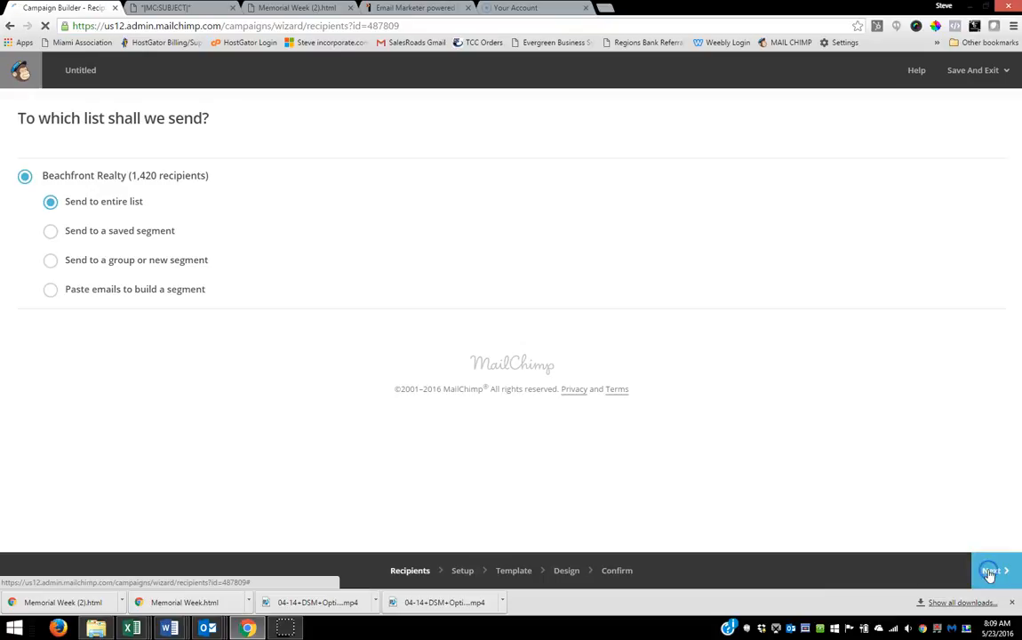
Step: Name the campaign 523 and make its empty email subject ready for entry
{"action": "left_click", "coordinate": [43, 185]}
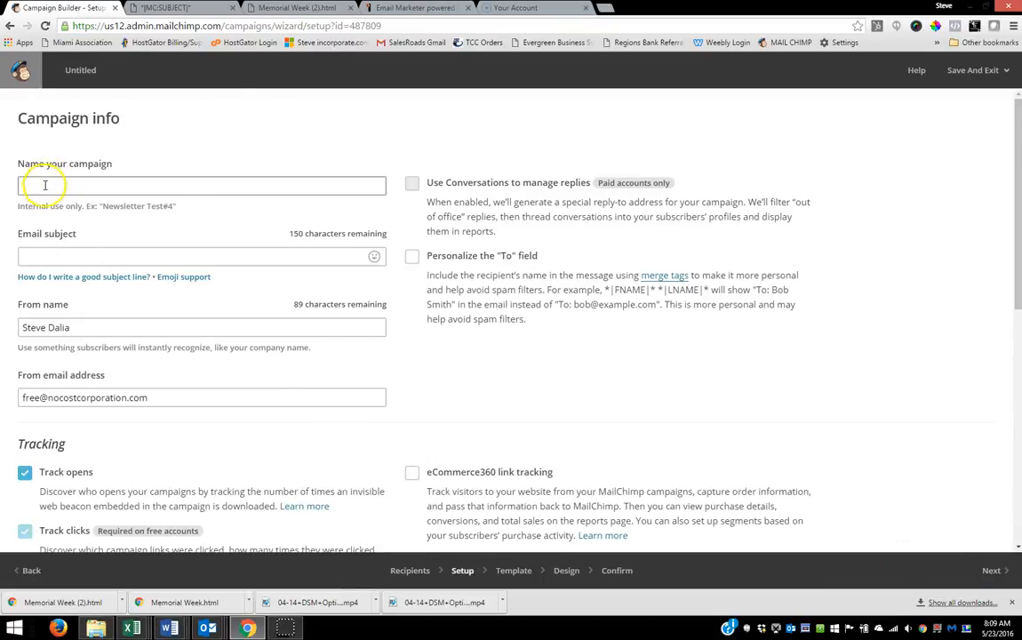
{"action": "type", "text": "523"}
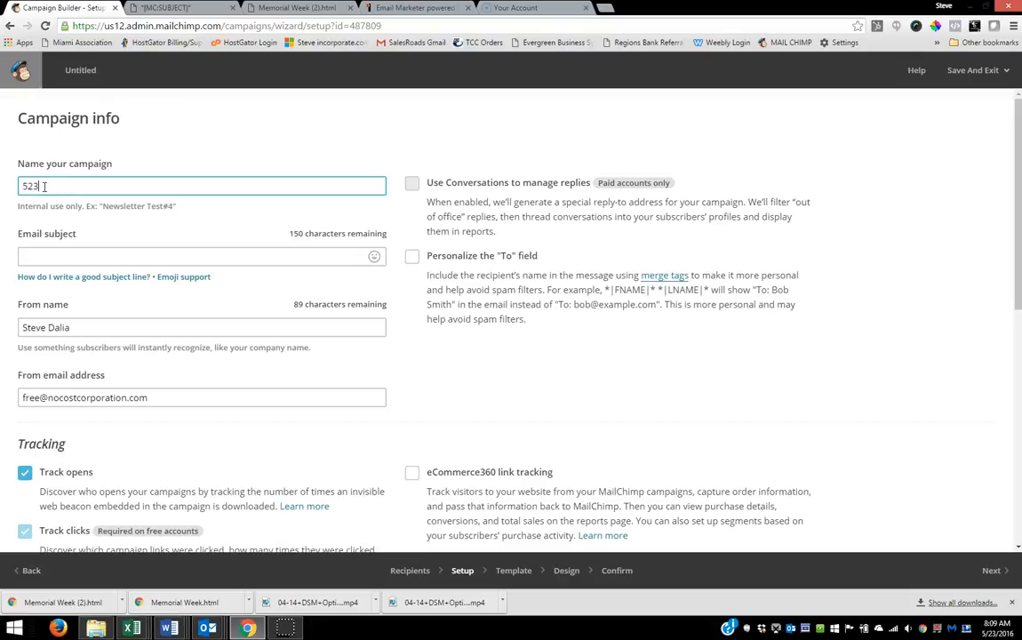
{"action": "left_click", "coordinate": [42, 255]}
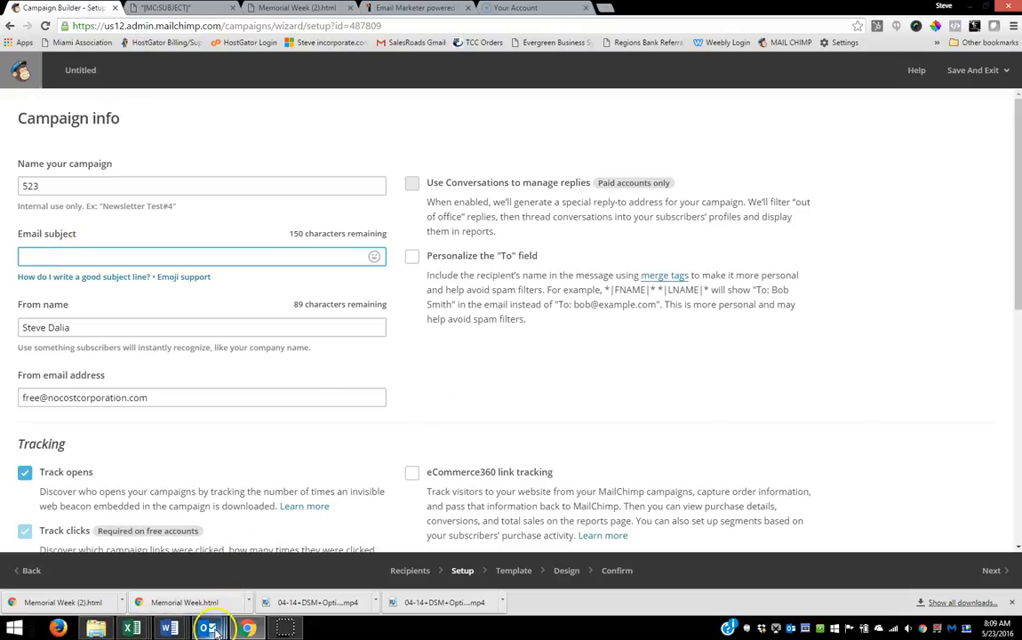
Step: Copy the subject line of the open MIAMI Association of REALTORS message in Outlook into the campaign's email subject in Chrome
{"action": "mouse_move", "coordinate": [211, 629]}
{"action": "left_click", "coordinate": [208, 523]}
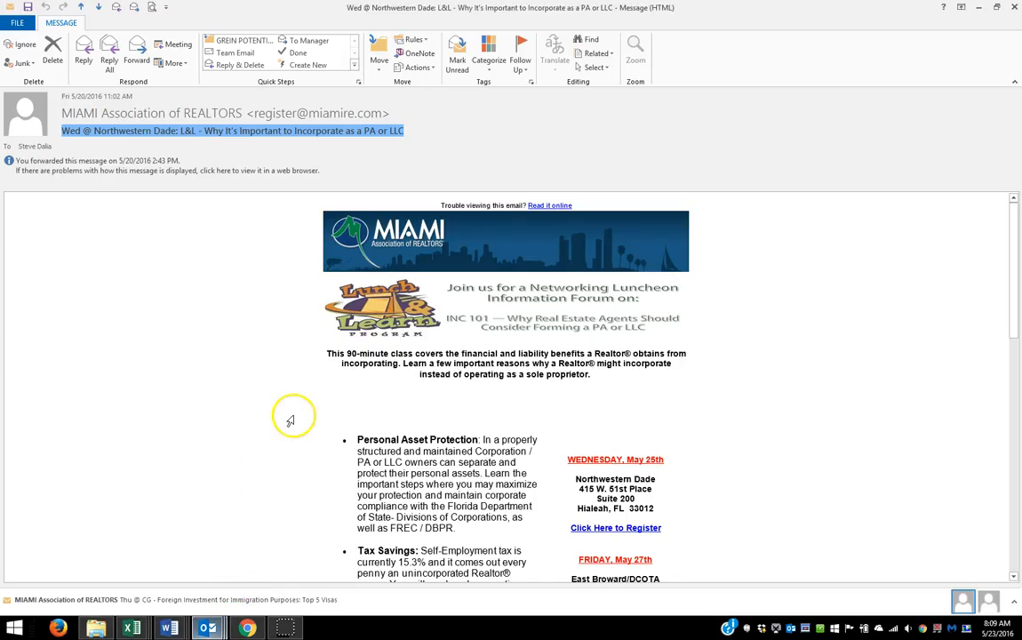
{"action": "right_click", "coordinate": [183, 134]}
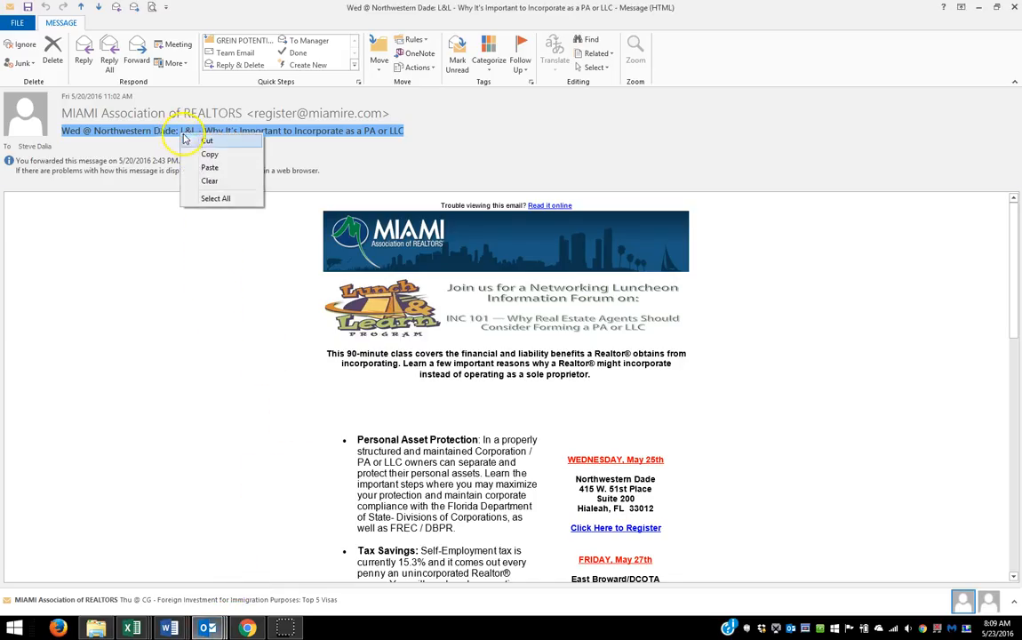
{"action": "left_click", "coordinate": [213, 154]}
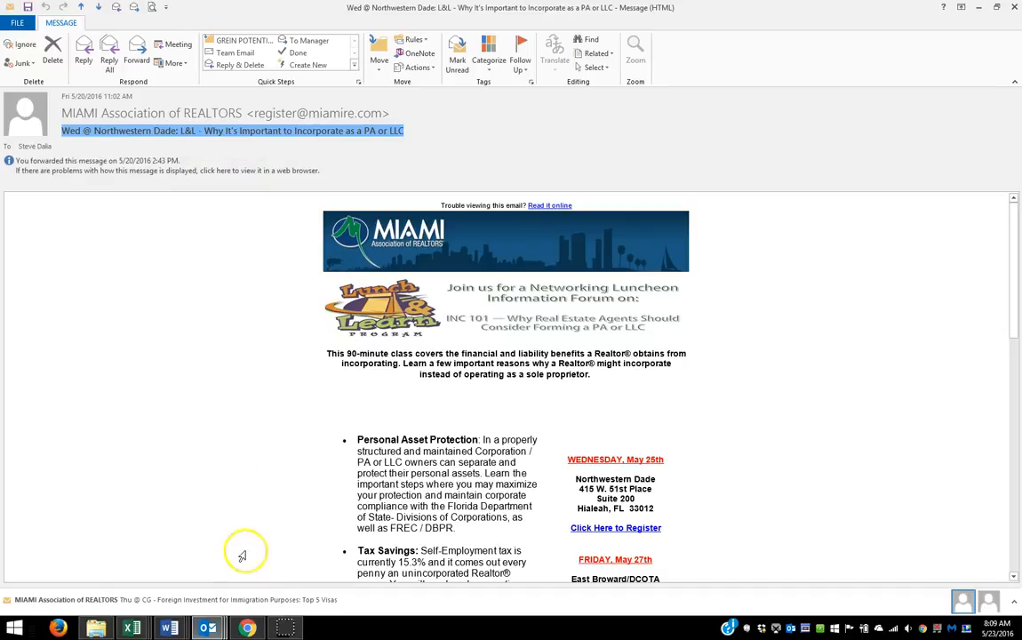
{"action": "left_click", "coordinate": [247, 629]}
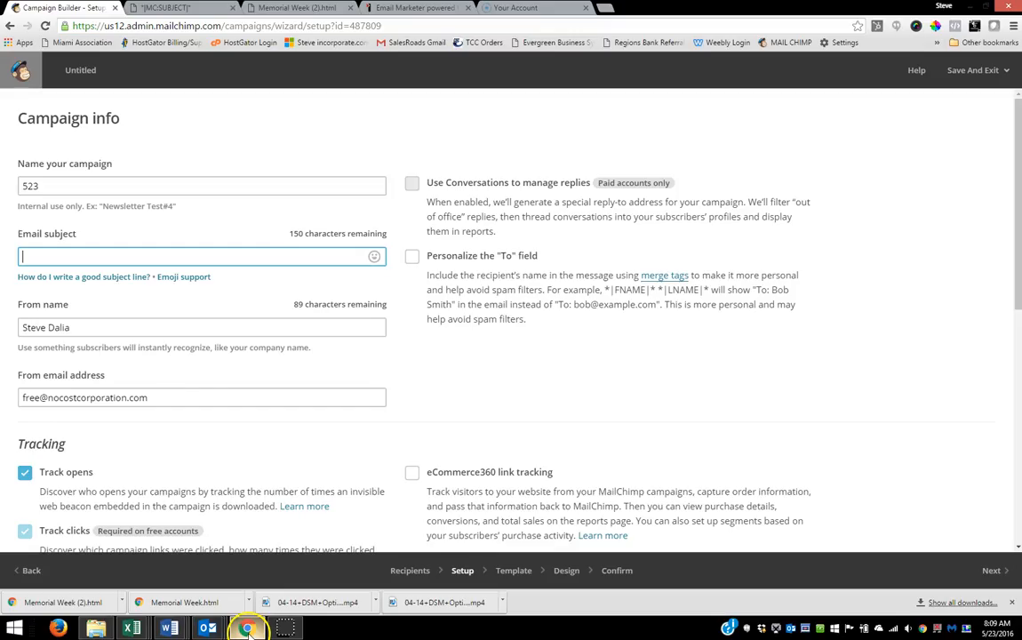
{"action": "right_click", "coordinate": [24, 253]}
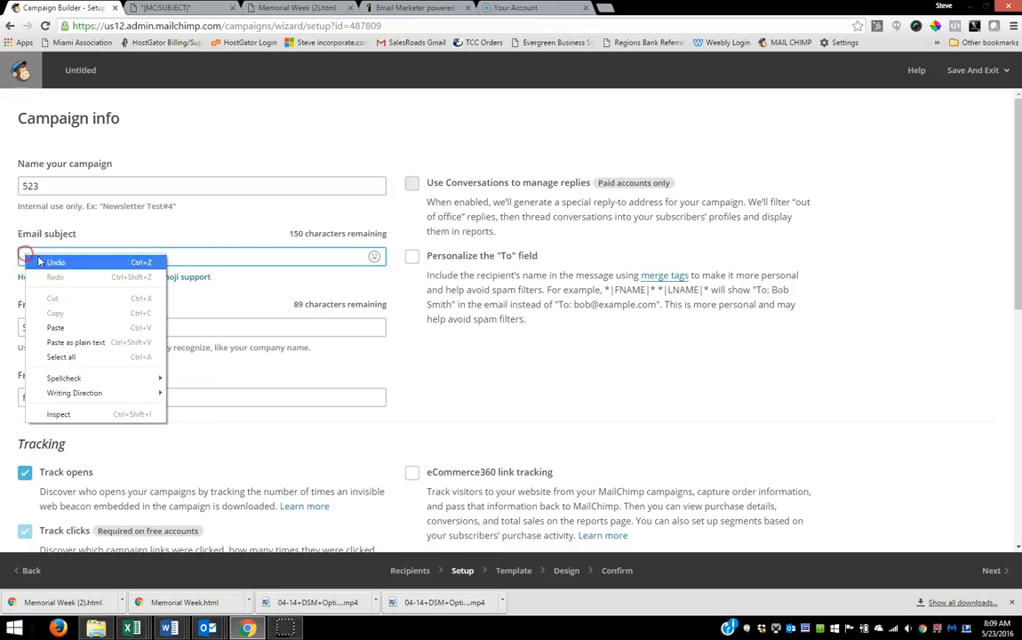
{"action": "left_click", "coordinate": [80, 329]}
Step: Append "- Incorporation Class Instructor" to the campaign's from name and proceed to template selection
{"action": "left_click", "coordinate": [80, 340]}
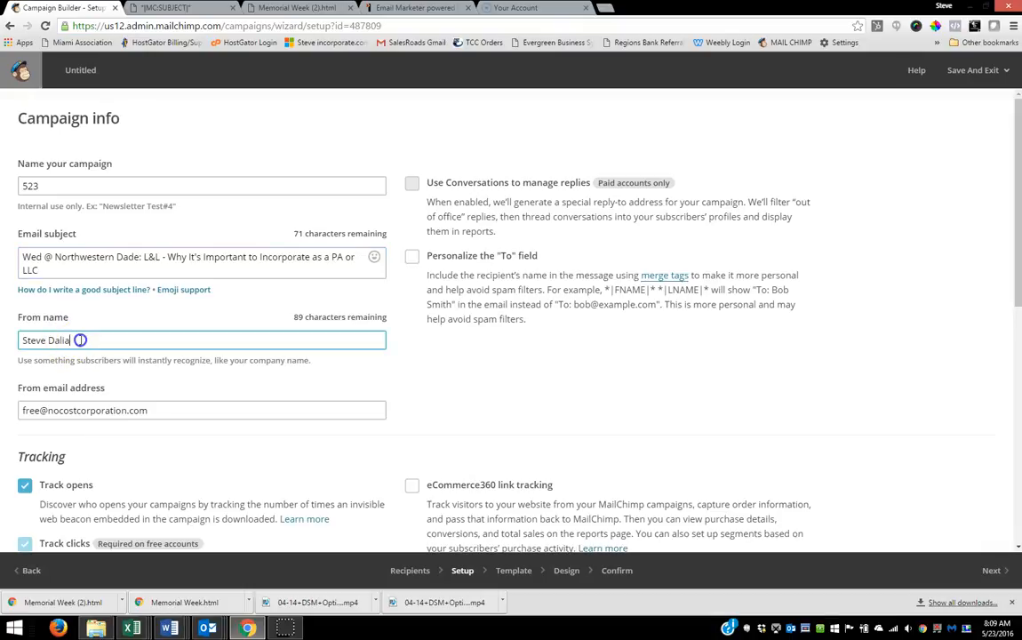
{"action": "type", "text": "- Incorporation Class Instructor"}
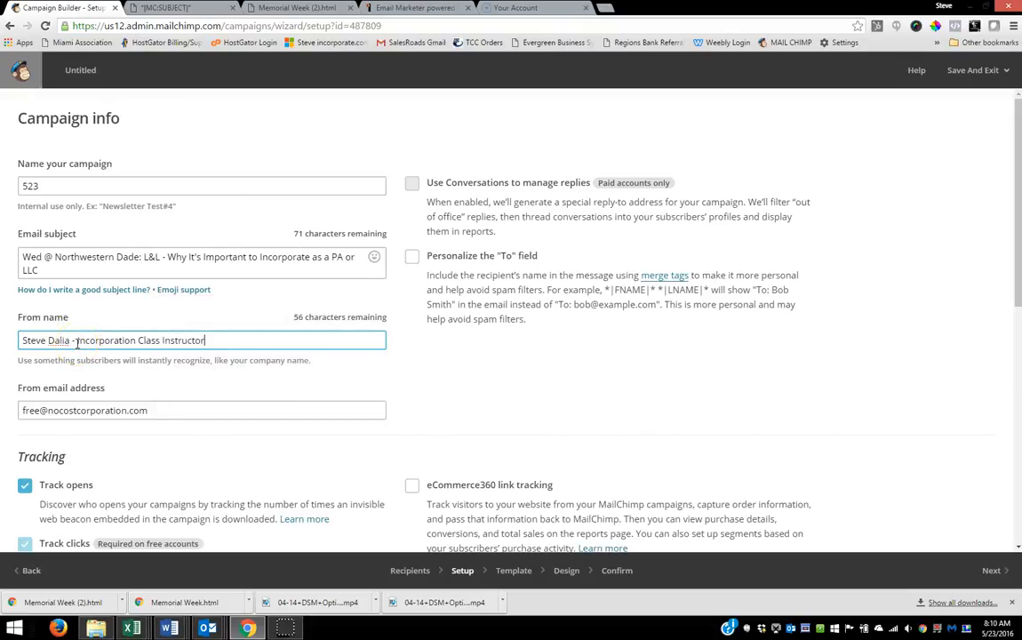
{"action": "left_click", "coordinate": [992, 572]}
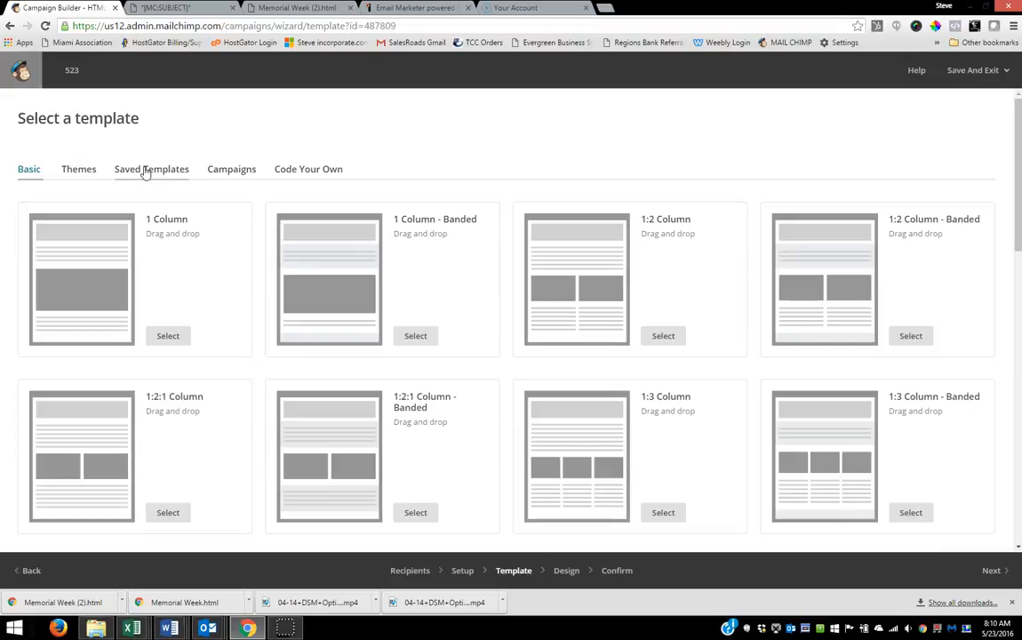
Step: Apply the saved template 523 to the campaign and proceed to the confirmation stage
{"action": "left_click", "coordinate": [145, 170]}
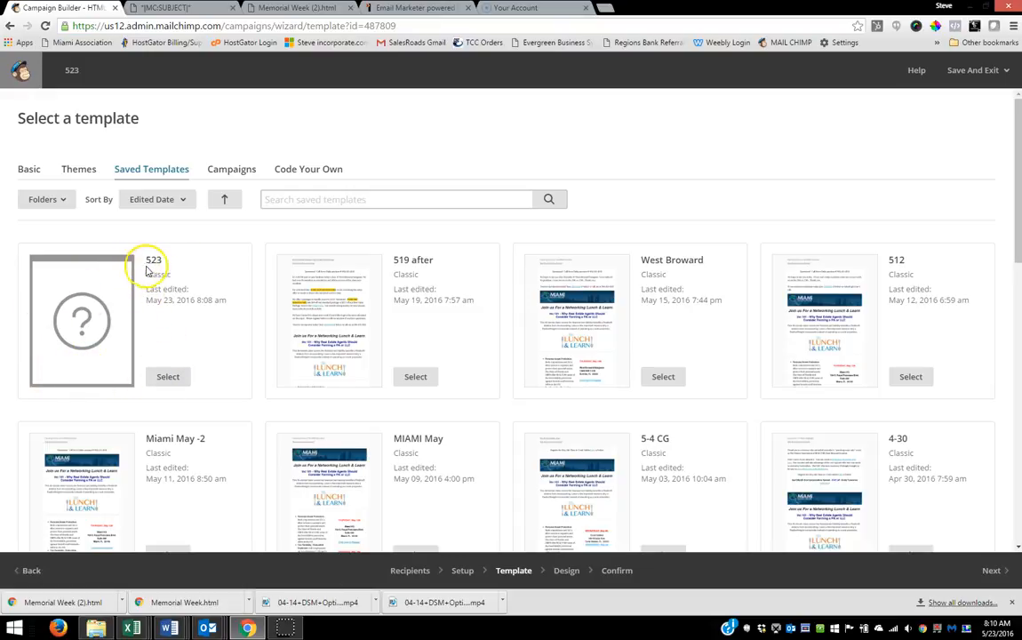
{"action": "left_click", "coordinate": [166, 379]}
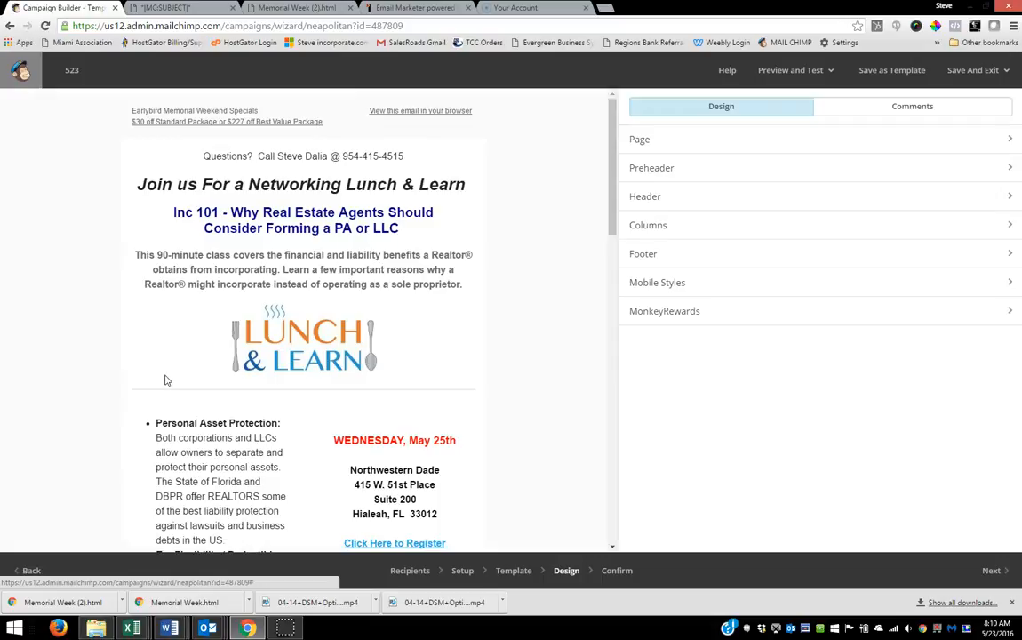
{"action": "left_click", "coordinate": [175, 378]}
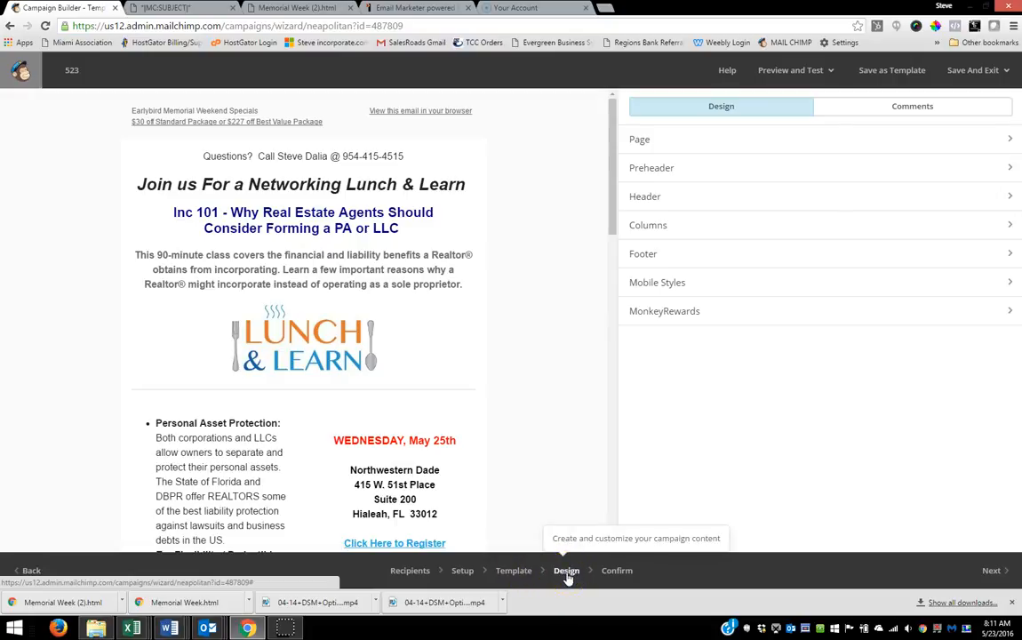
{"action": "left_click", "coordinate": [611, 573]}
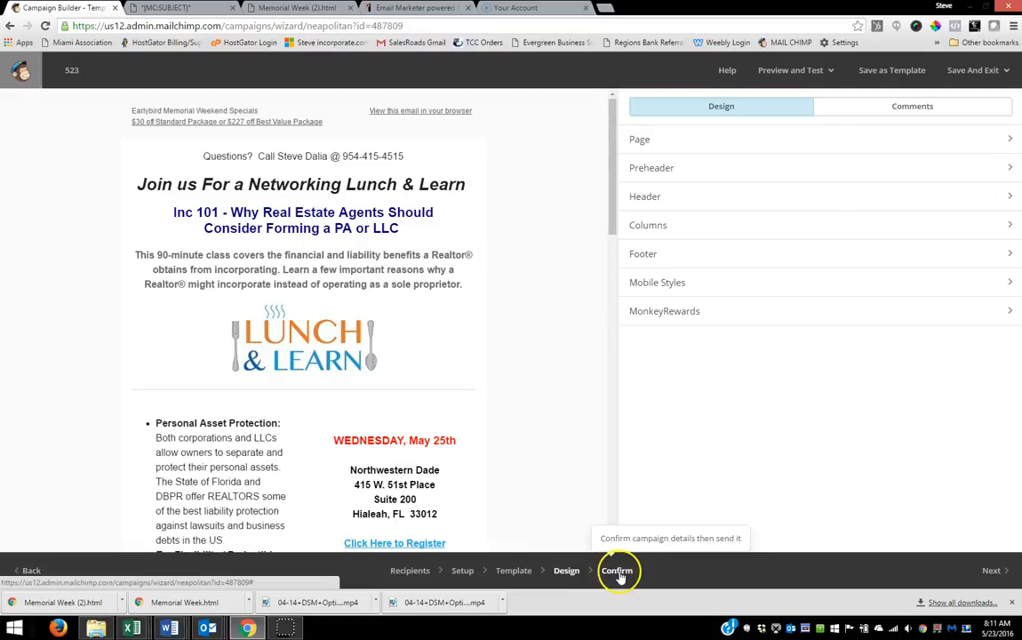
{"action": "left_click", "coordinate": [992, 575]}
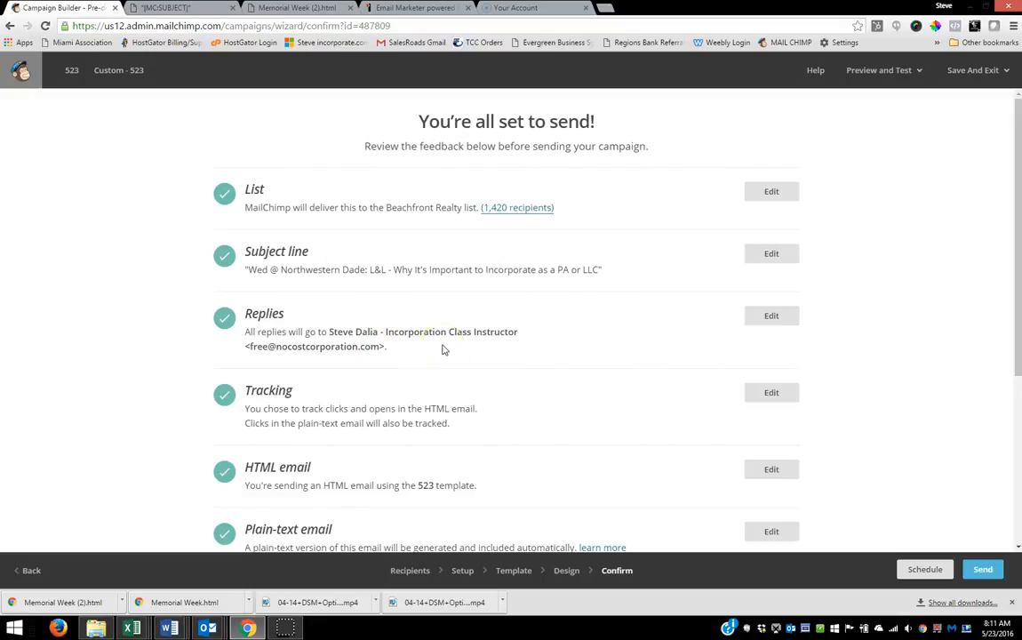
Step: Review the campaign's pre-delivery checklist and send the campaign to the Beachfront Realty list immediately
{"action": "scroll", "coordinate": [462, 349], "scroll_direction": "down", "scroll_amount": 1}
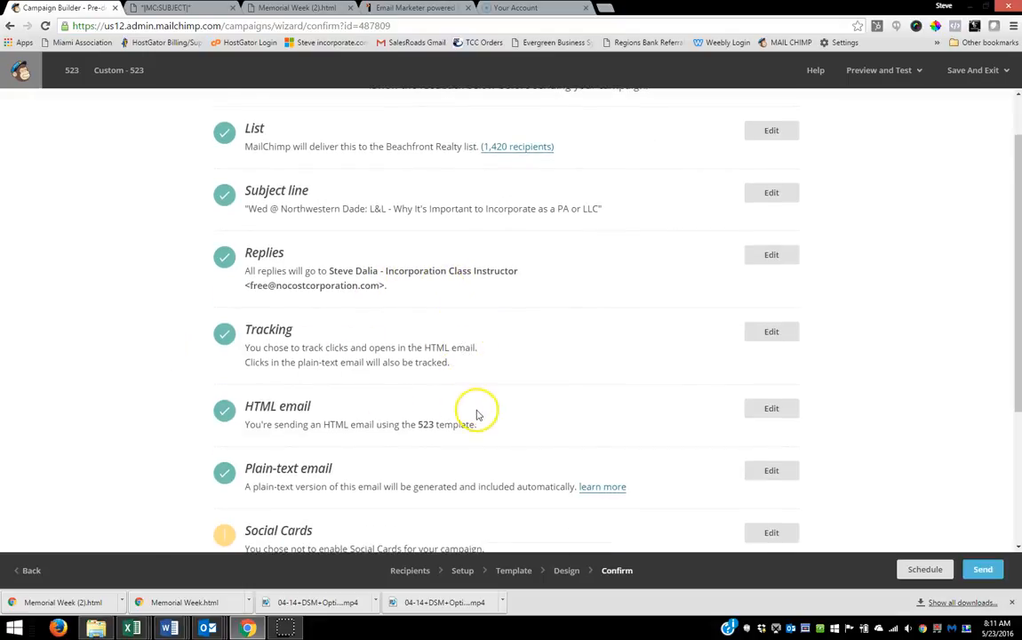
{"action": "scroll", "coordinate": [476, 414], "scroll_direction": "down", "scroll_amount": 4}
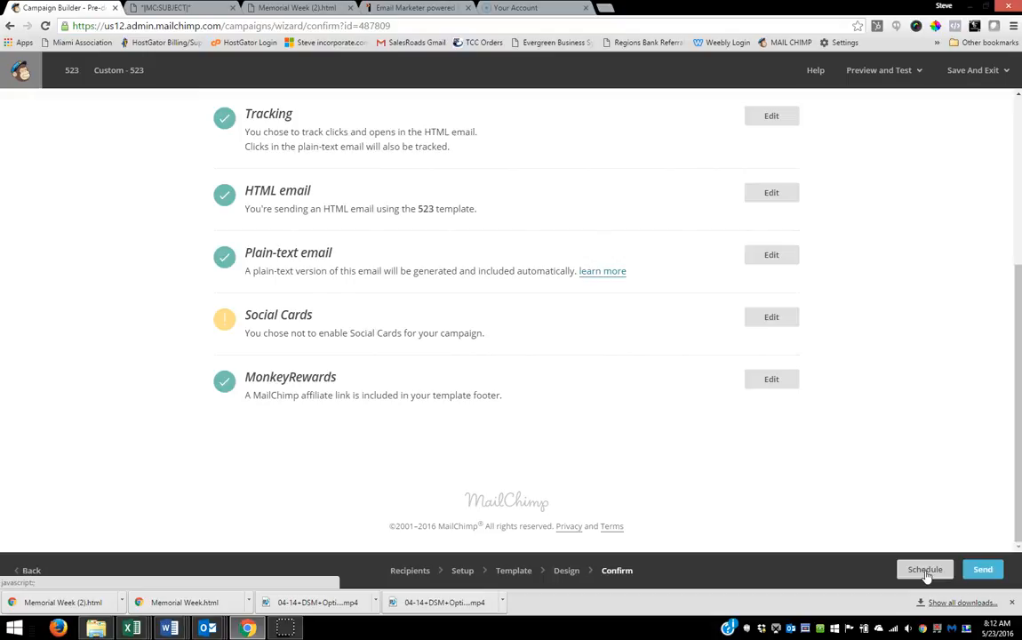
{"action": "left_click", "coordinate": [979, 569]}
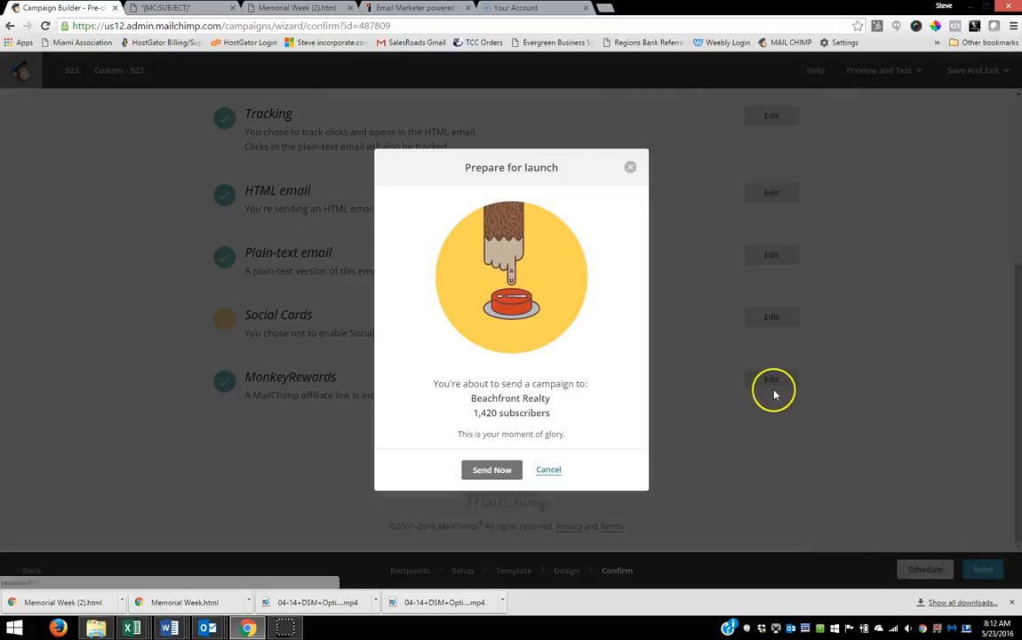
{"action": "left_click", "coordinate": [683, 368]}
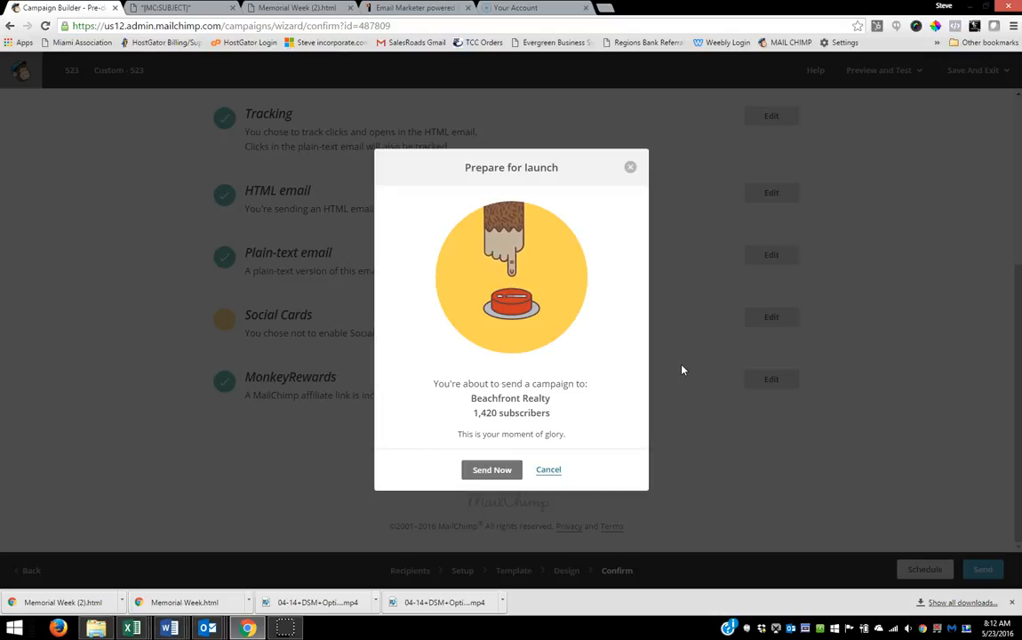
{"action": "left_click", "coordinate": [481, 471]}
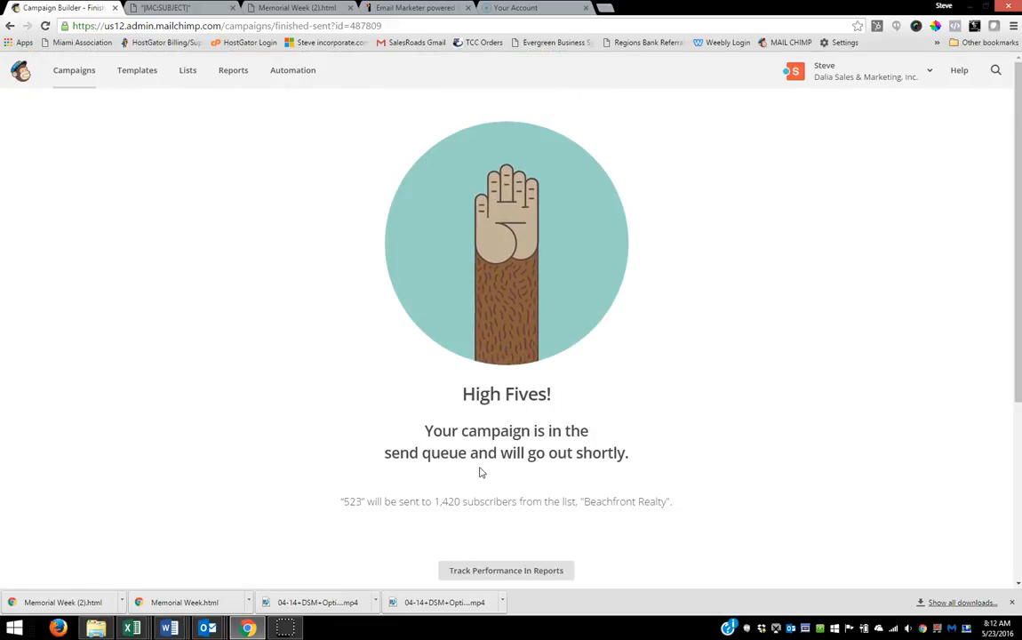
{"action": "left_click", "coordinate": [481, 432]}
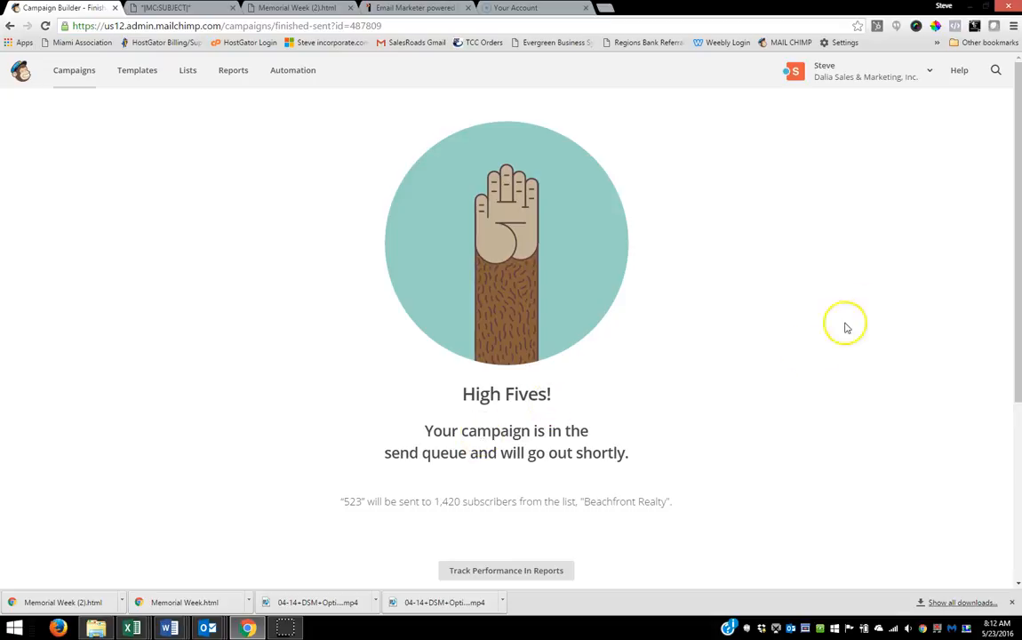
Step: Log out of the current MailChimp account and bring up the login form
{"action": "left_click", "coordinate": [926, 79]}
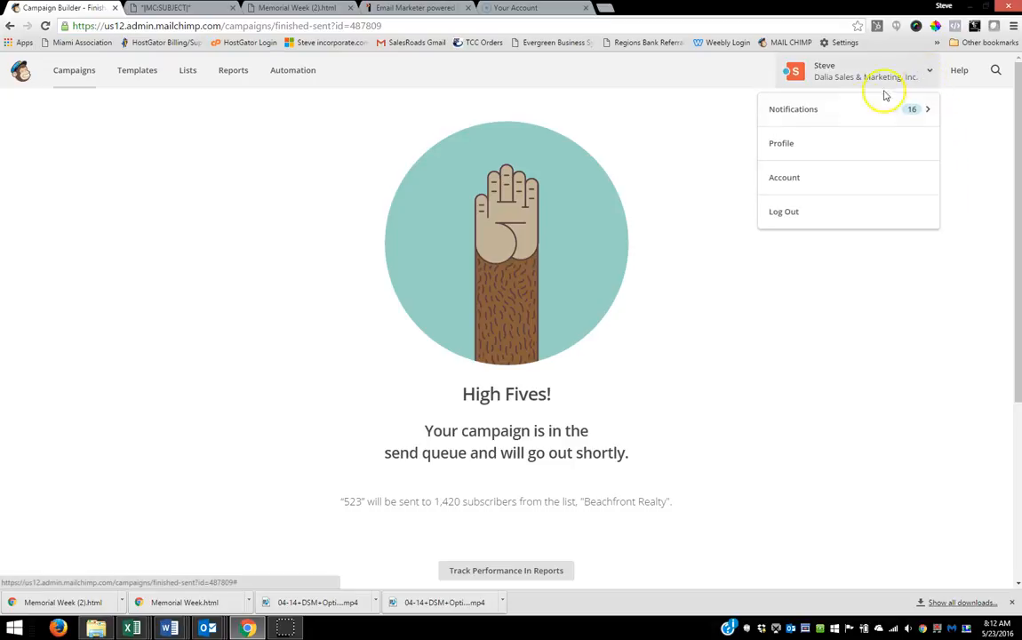
{"action": "left_click", "coordinate": [793, 212]}
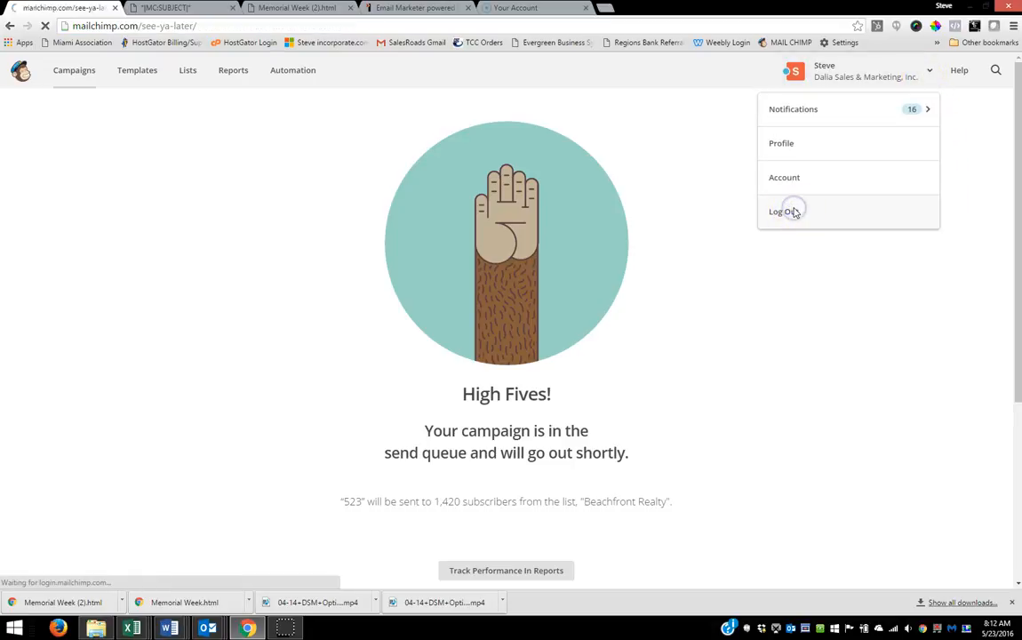
{"action": "left_click", "coordinate": [988, 71]}
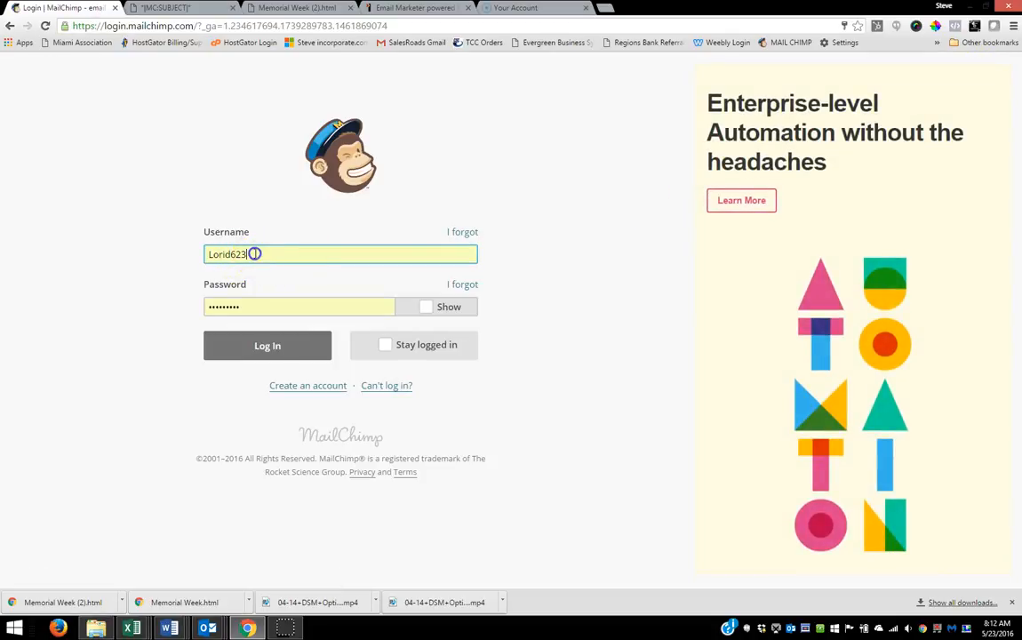
{"action": "double_click", "coordinate": [255, 254]}
{"action": "type", "text": "united"}
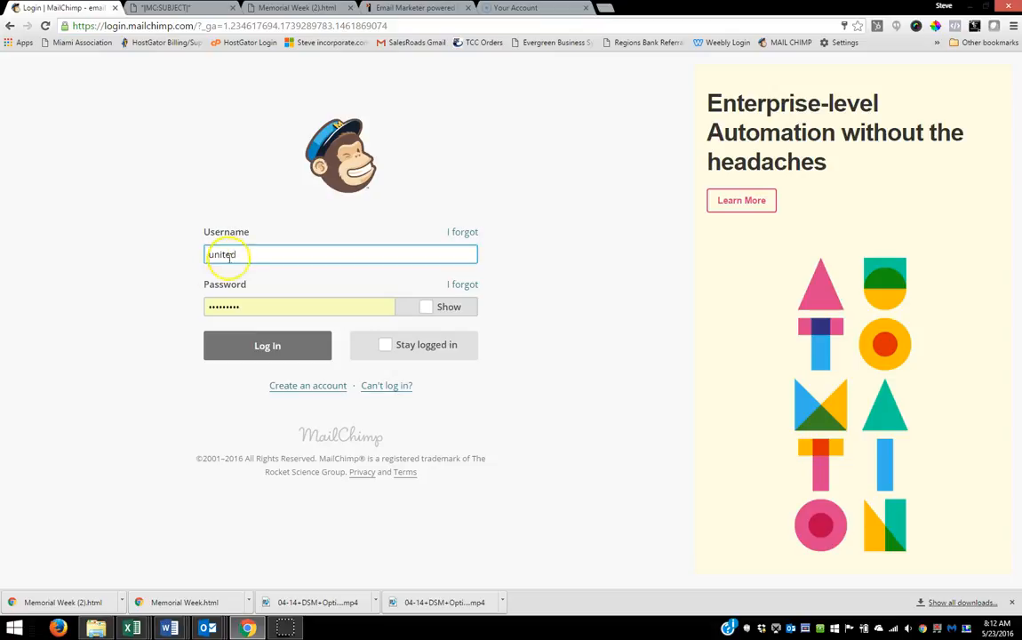
{"action": "left_click_drag", "start_coordinate": [238, 254], "coordinate": [173, 257]}
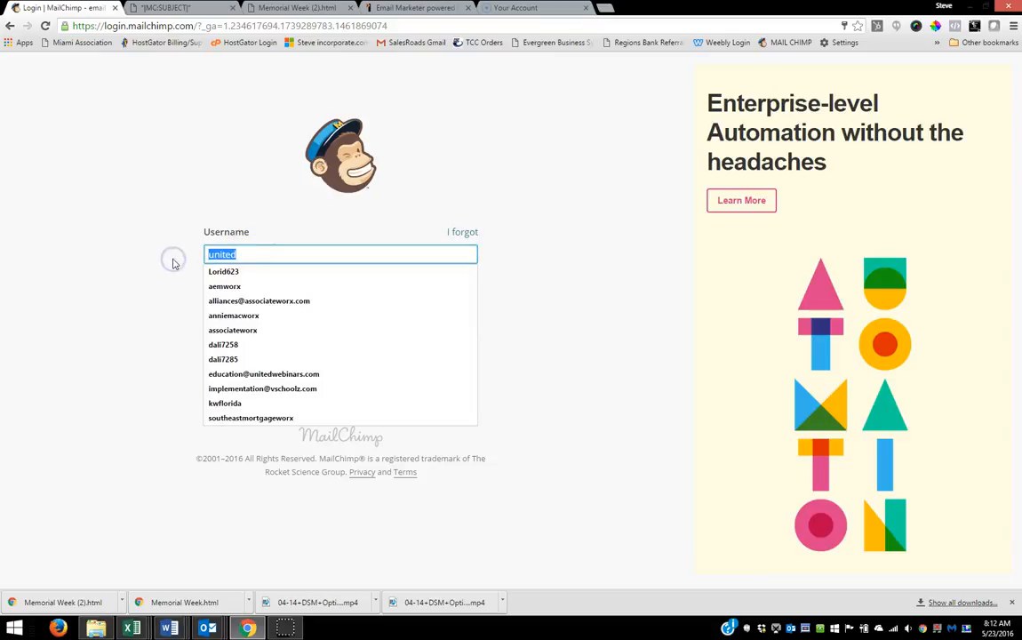
{"action": "type", "text": "web"}
{"action": "left_click", "coordinate": [217, 253]}
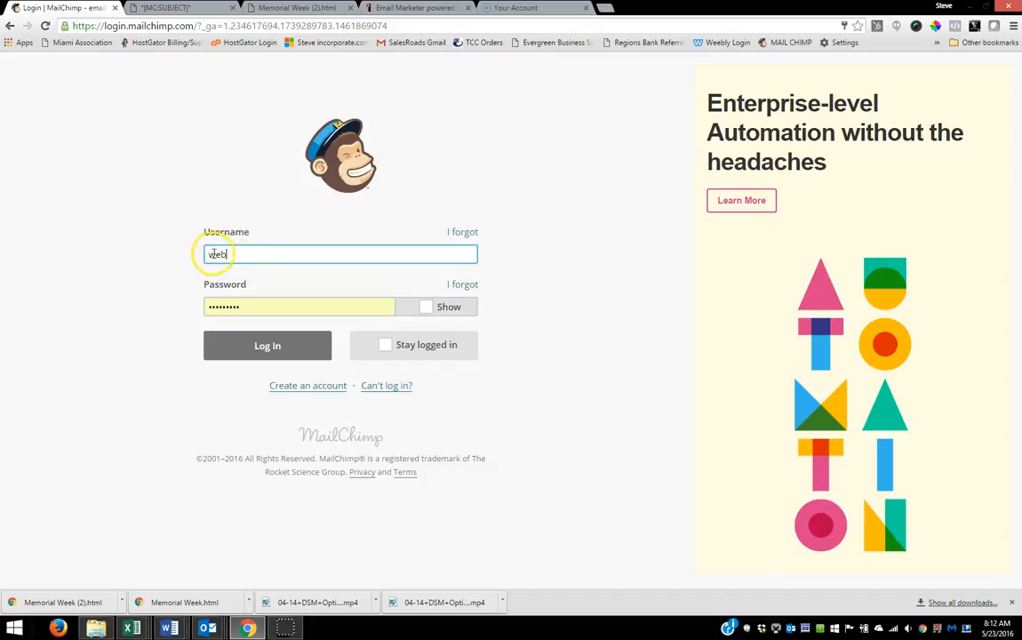
{"action": "key", "text": "BackSpace"}
{"action": "key", "text": "BackSpace"}
{"action": "key", "text": "BackSpace"}
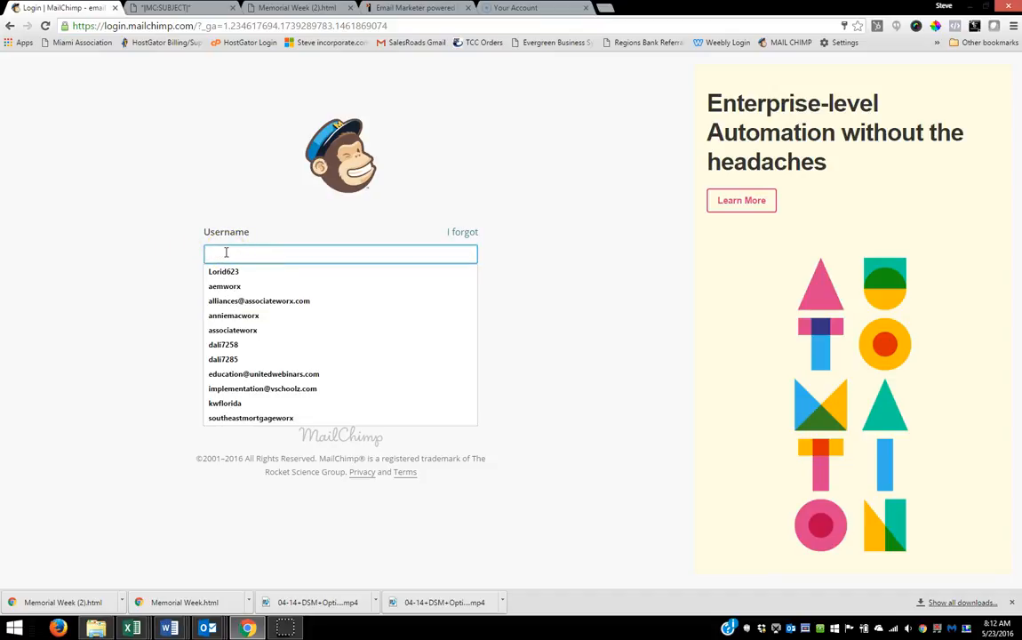
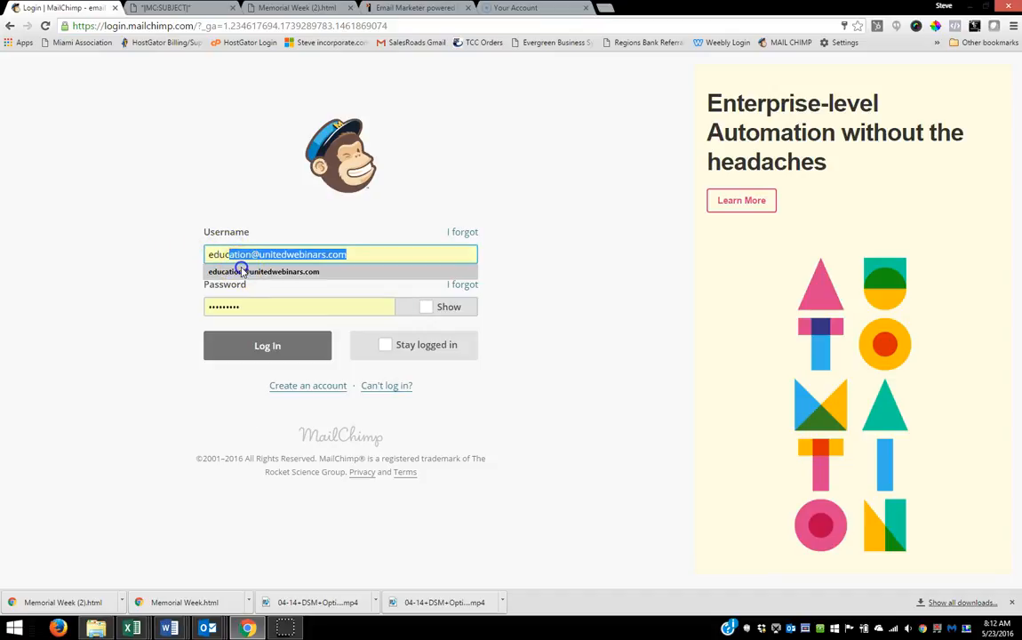
Step: Enter the United Webinars account's e-mail as the username and try to log in with the account password
{"action": "left_click", "coordinate": [240, 268]}
{"action": "left_click_drag", "start_coordinate": [258, 305], "coordinate": [148, 318]}
{"action": "type", "text": "p"}
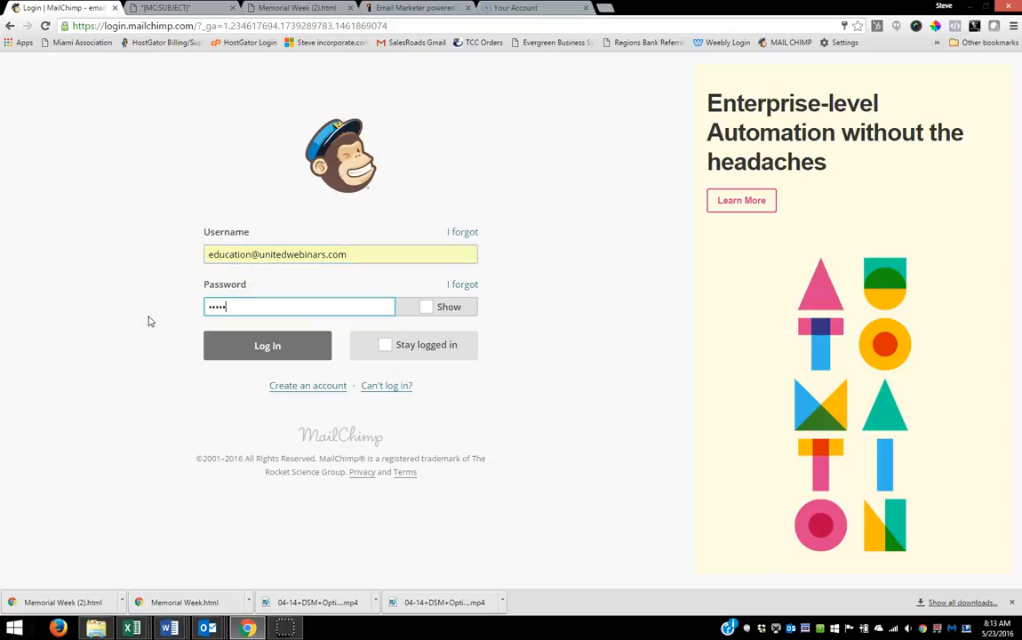
{"action": "key", "text": "Return"}
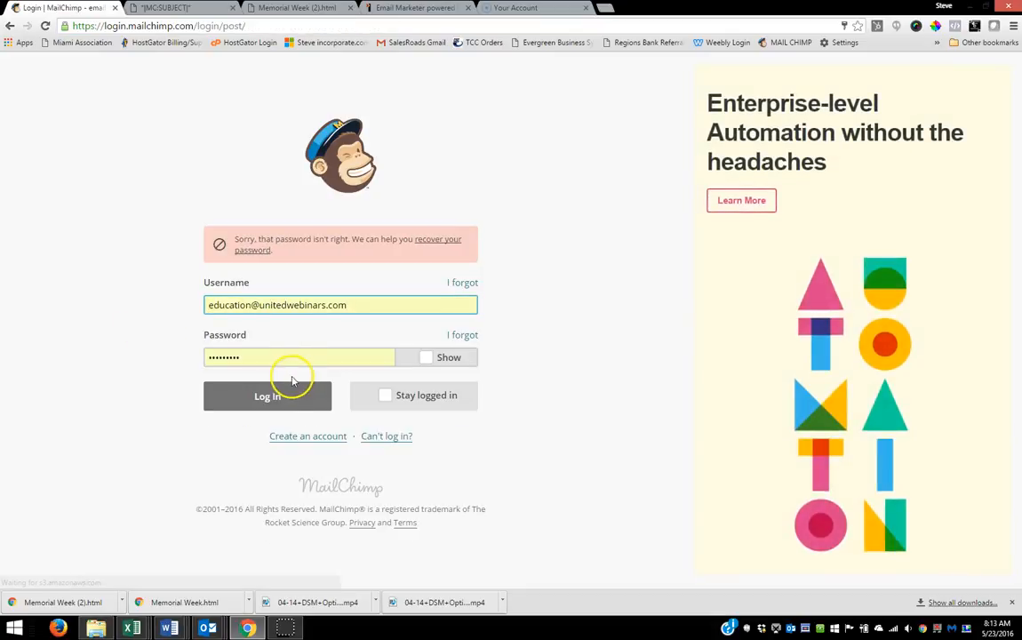
Step: Re-enter the account password and log in to the United Webinars account
{"action": "left_click_drag", "start_coordinate": [258, 357], "coordinate": [113, 367]}
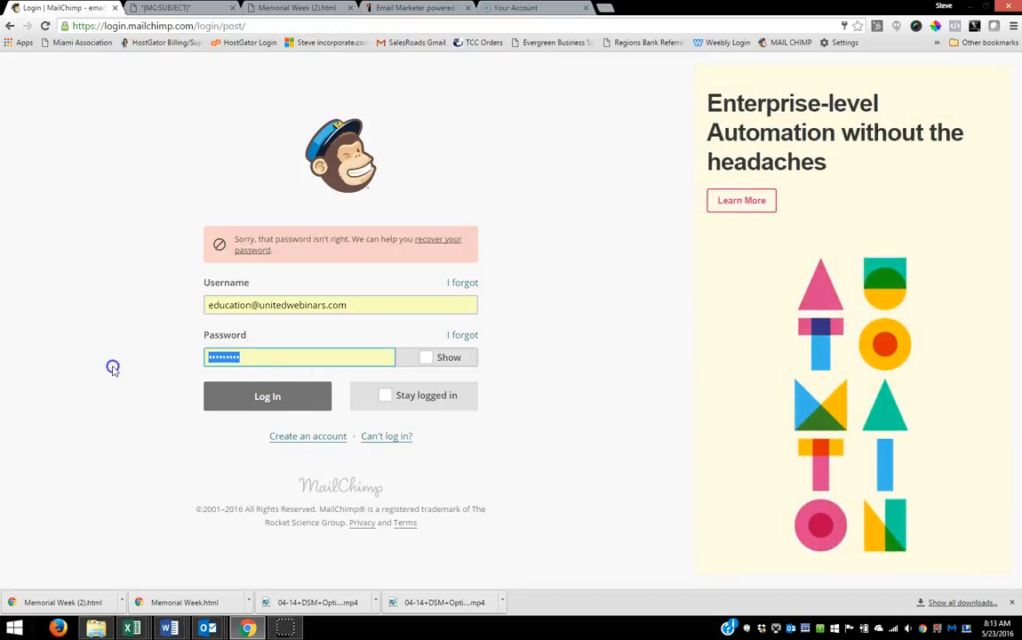
{"action": "type", "text": "p"}
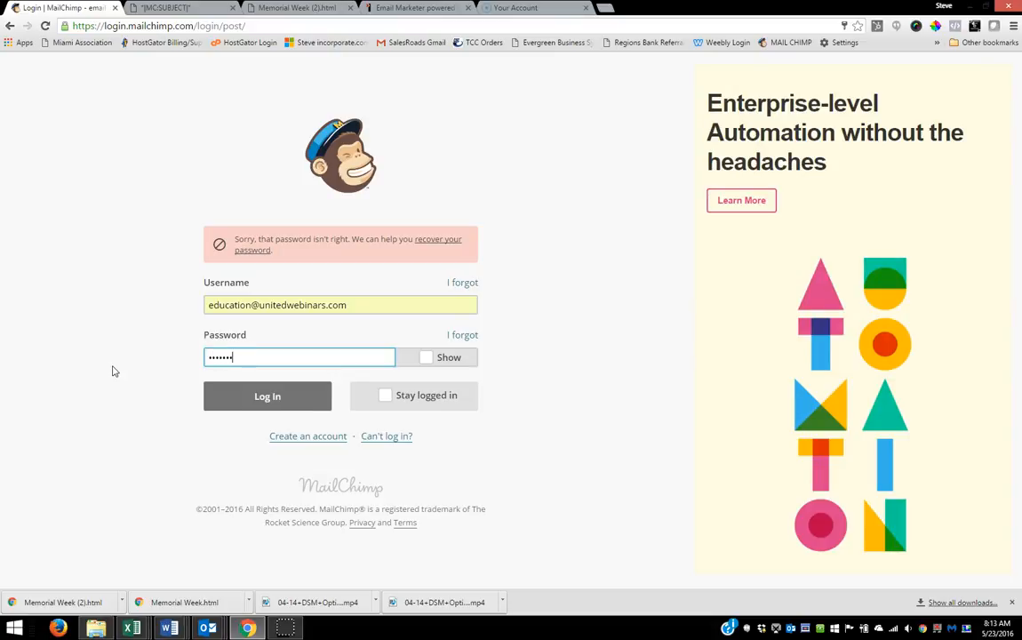
{"action": "key", "text": "Return"}
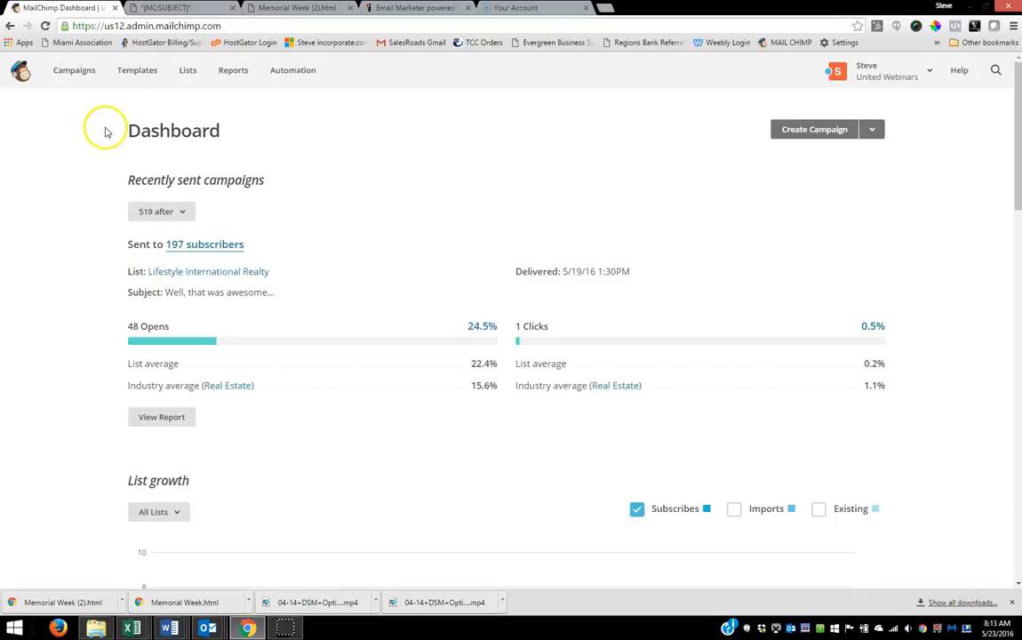
Step: Create a new template from the Paste in code option and delete all of its sample code
{"action": "left_click", "coordinate": [135, 76]}
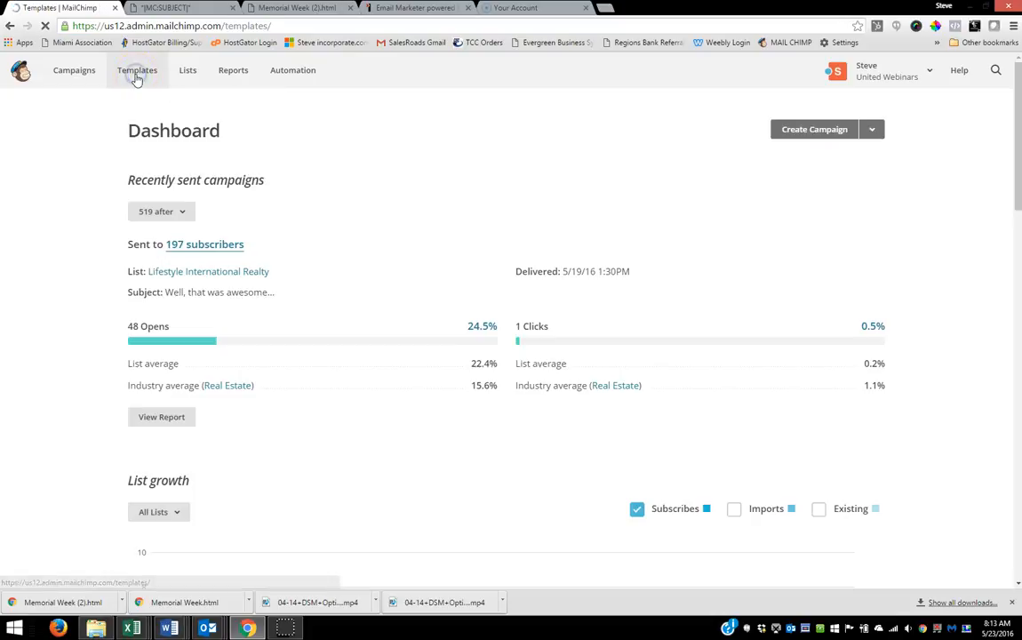
{"action": "left_click", "coordinate": [841, 131]}
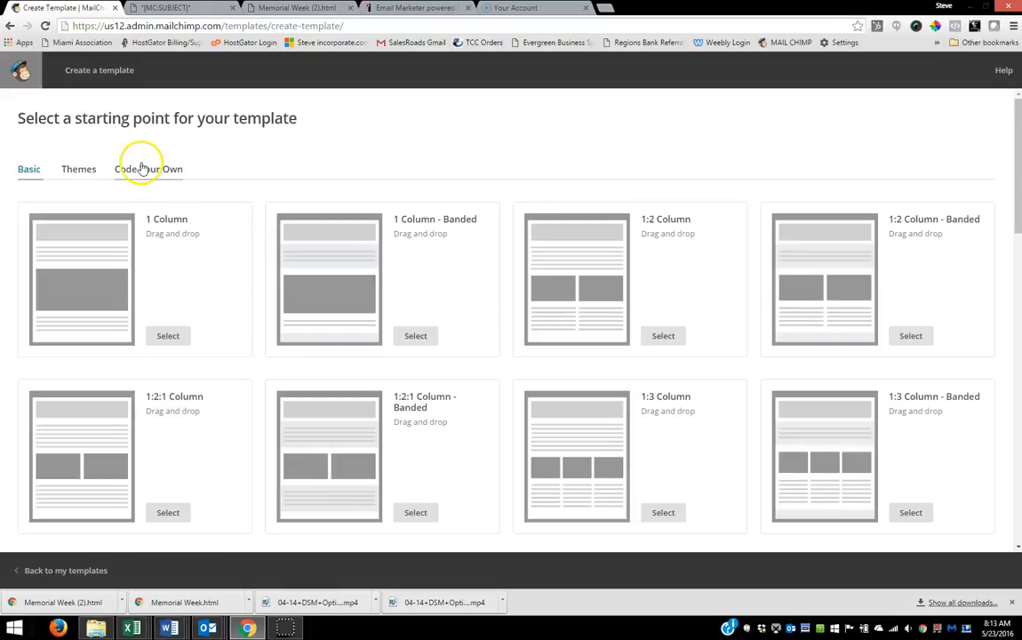
{"action": "left_click", "coordinate": [139, 172]}
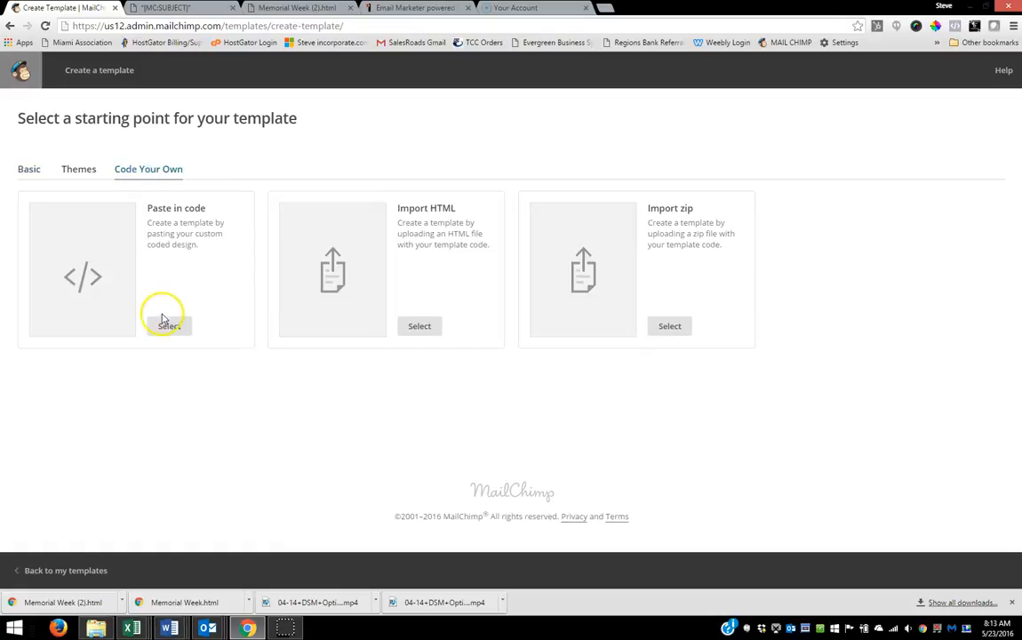
{"action": "left_click", "coordinate": [163, 326]}
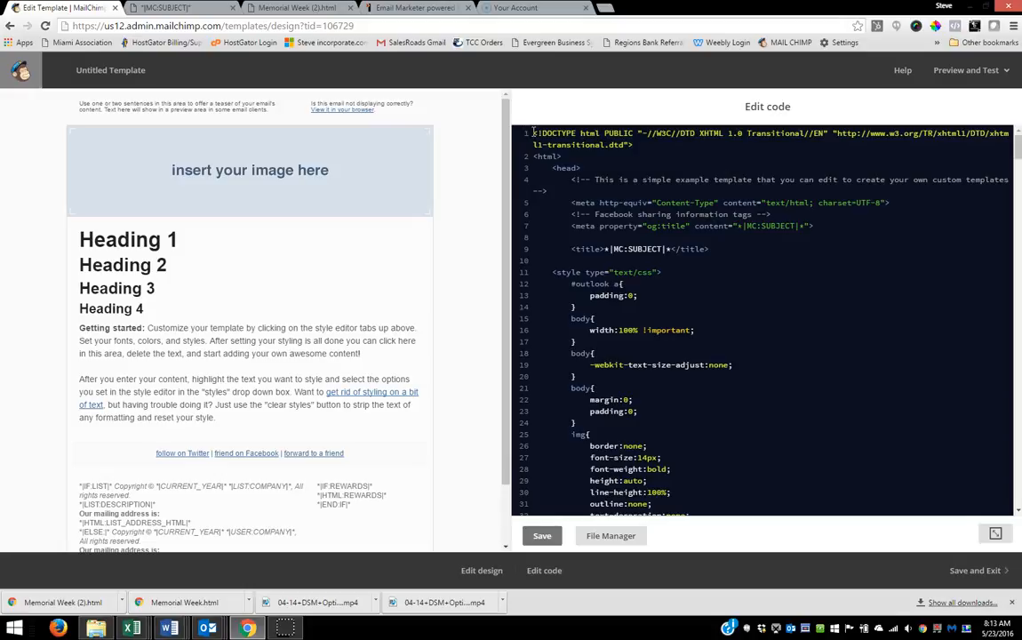
{"action": "left_click_drag", "start_coordinate": [533, 133], "coordinate": [604, 636]}
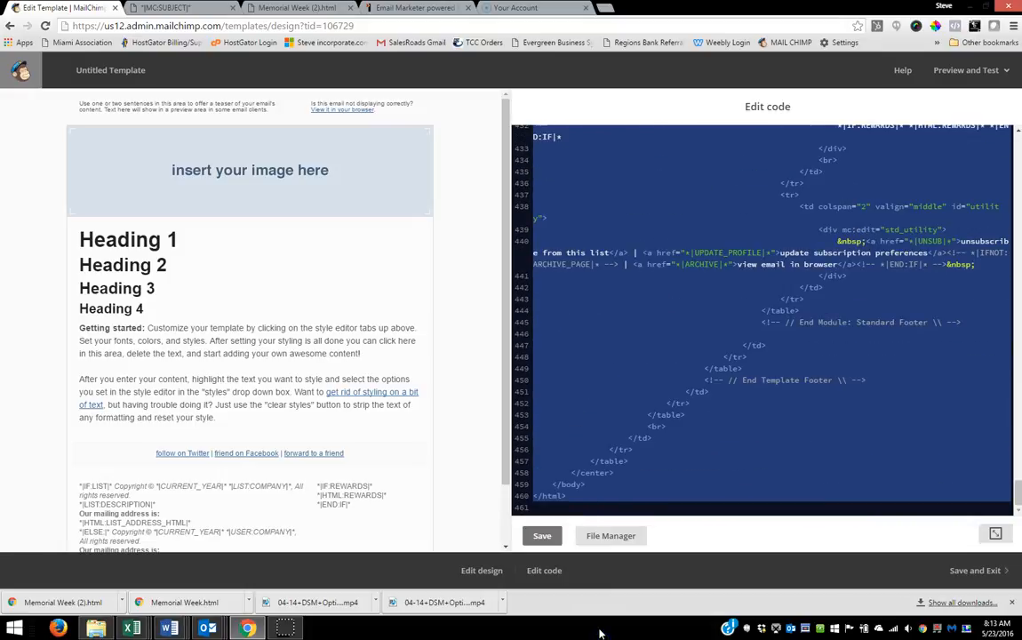
{"action": "key", "text": "Delete"}
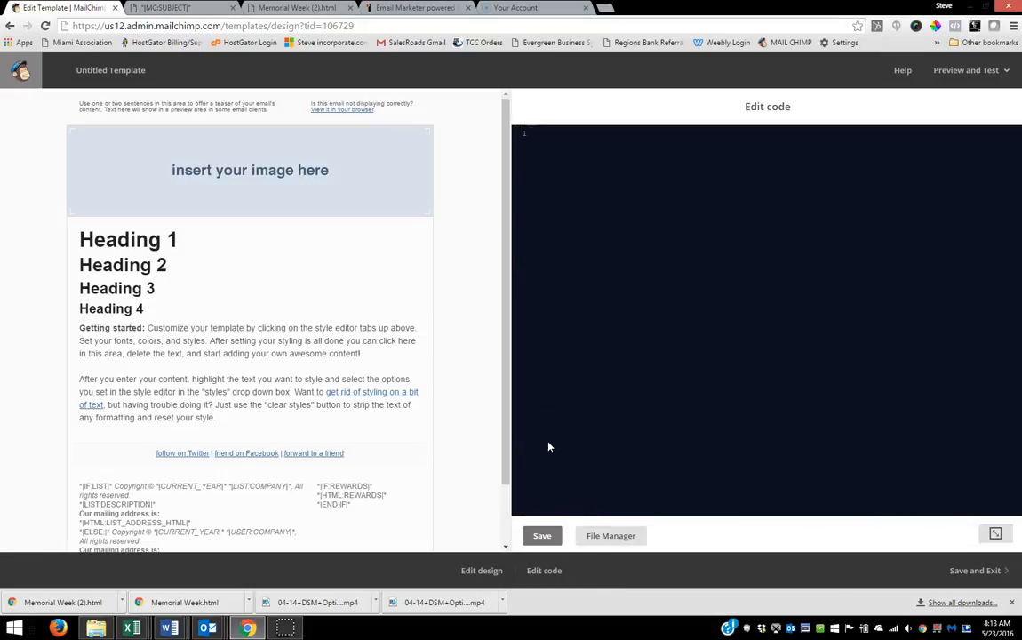
{"action": "type", "text": "Wed @ Northwestern Dade: L&L - Why It's Important to Incorporate as a PA or LLC"}
{"action": "left_click_drag", "start_coordinate": [935, 131], "coordinate": [519, 138]}
{"action": "key", "text": "ctrl+x"}
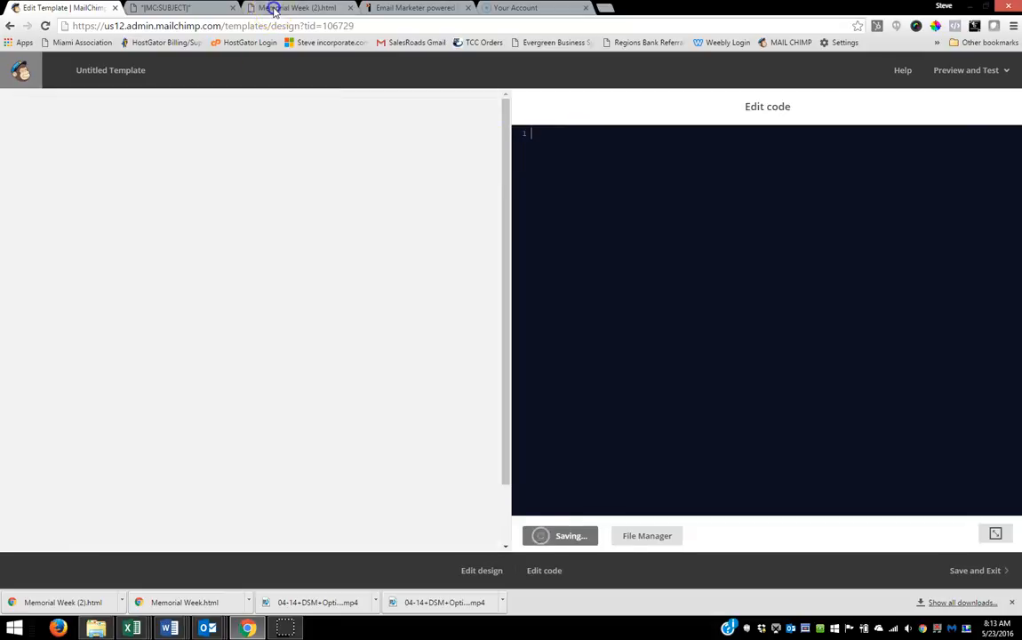
Step: Copy the full HTML source of Memorial Week (2).html into the empty template code and save it
{"action": "left_click", "coordinate": [275, 8]}
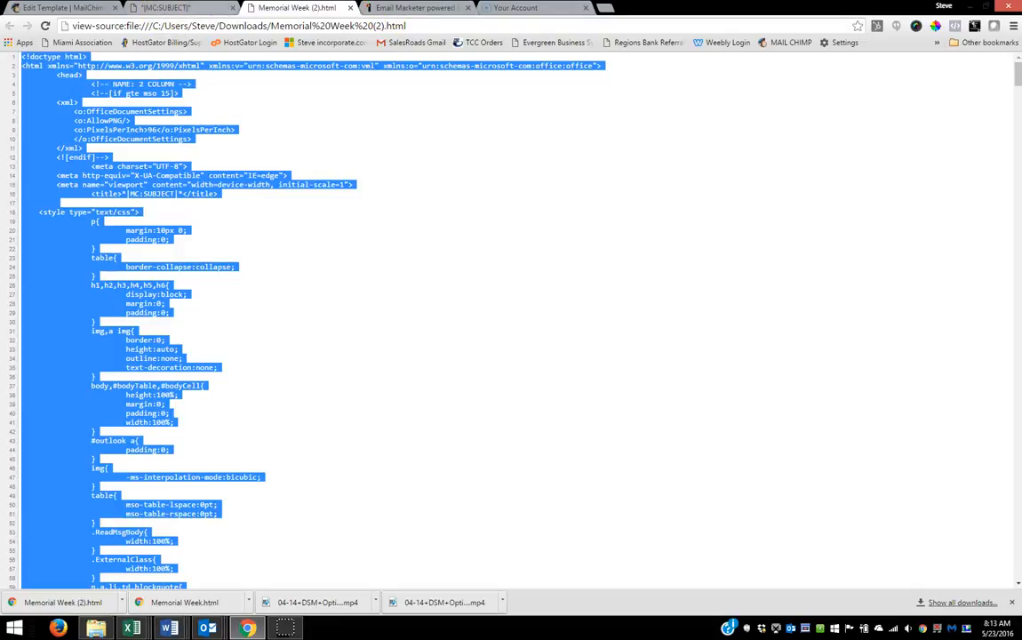
{"action": "left_click", "coordinate": [62, 8]}
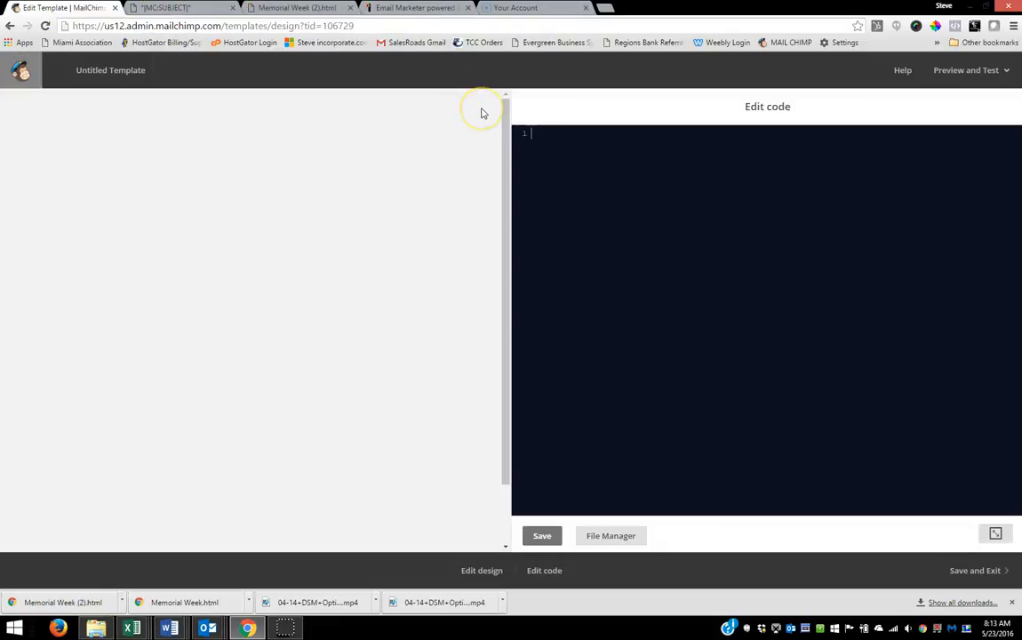
{"action": "key", "text": "ctrl+v"}
{"action": "left_click", "coordinate": [544, 535]}
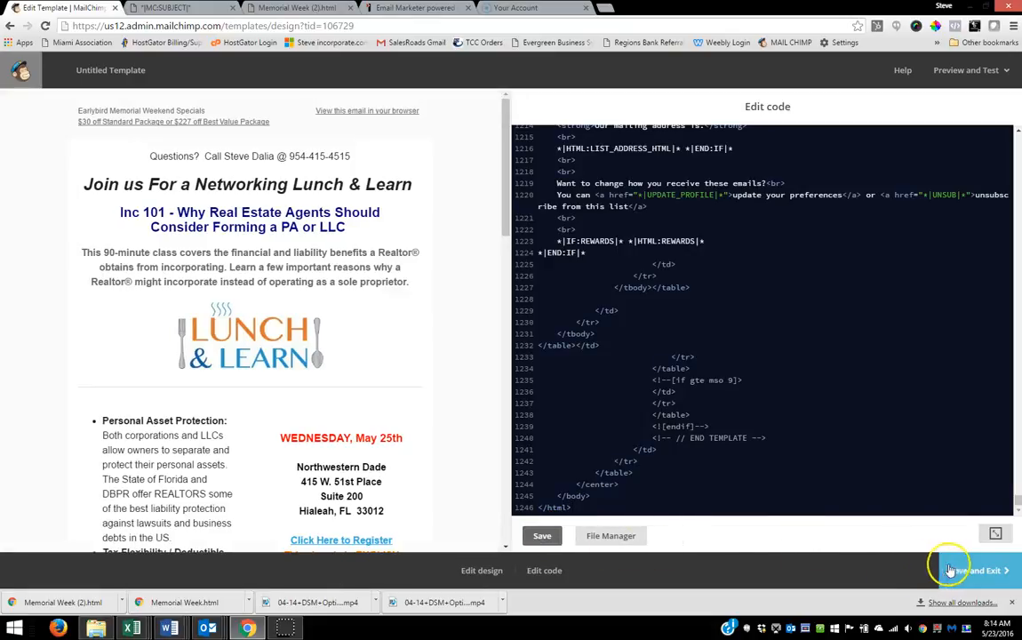
Step: Name the template 523, save it and exit the template editor
{"action": "left_click", "coordinate": [965, 574]}
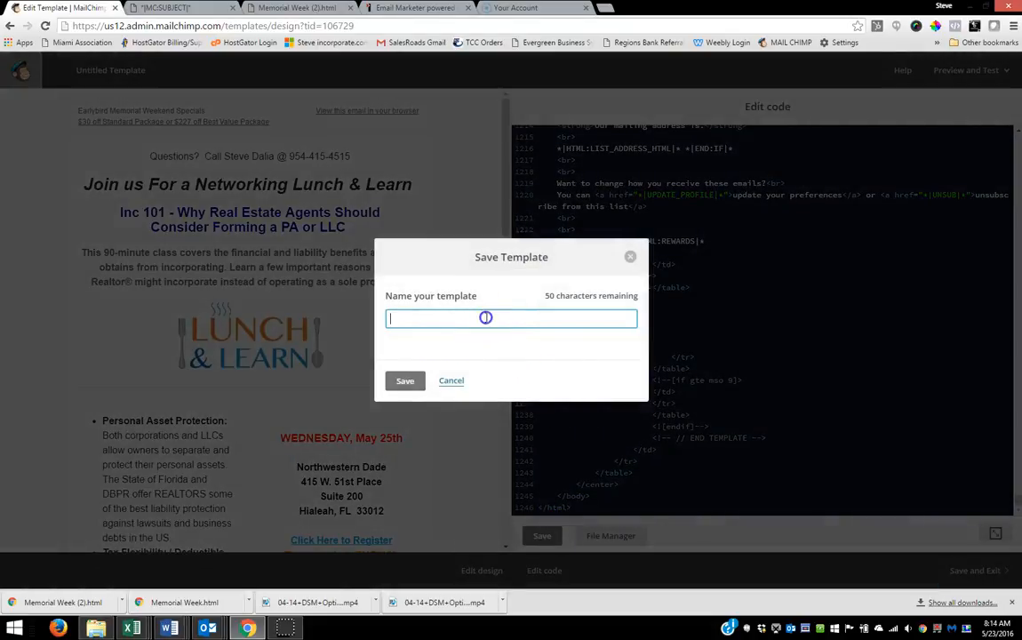
{"action": "type", "text": "523"}
{"action": "left_click", "coordinate": [413, 379]}
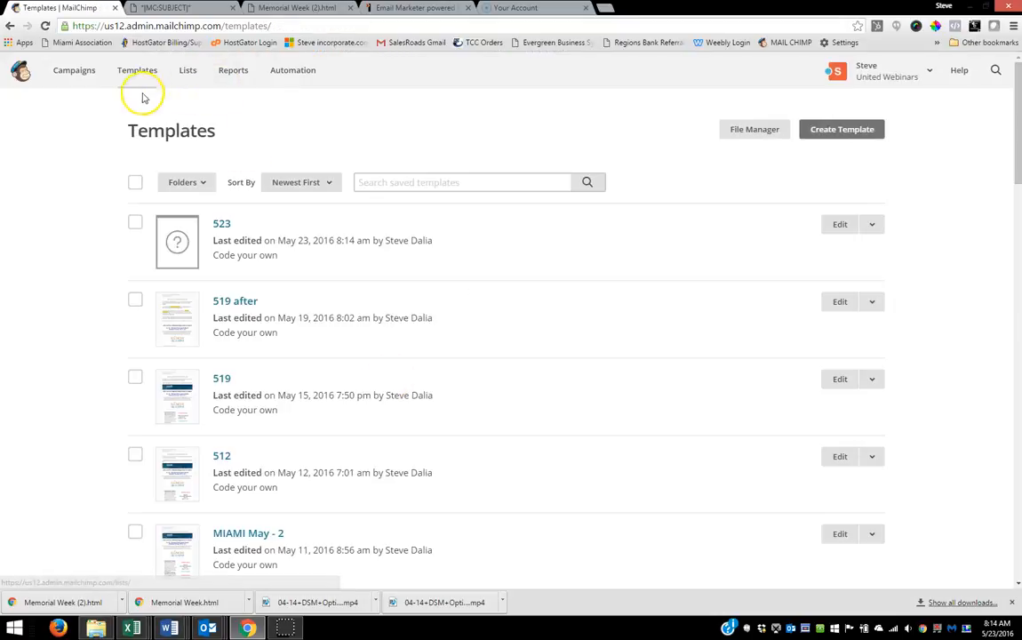
Step: Create a regular campaign addressed to the entire Lifestyle International Realty list and continue to its setup
{"action": "left_click", "coordinate": [72, 71]}
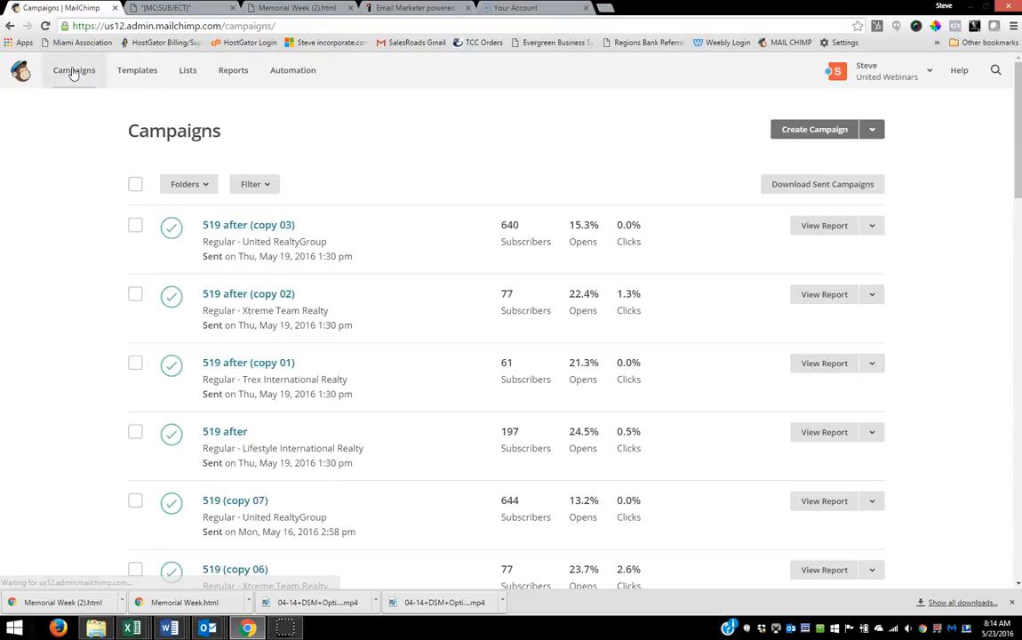
{"action": "left_click", "coordinate": [791, 130]}
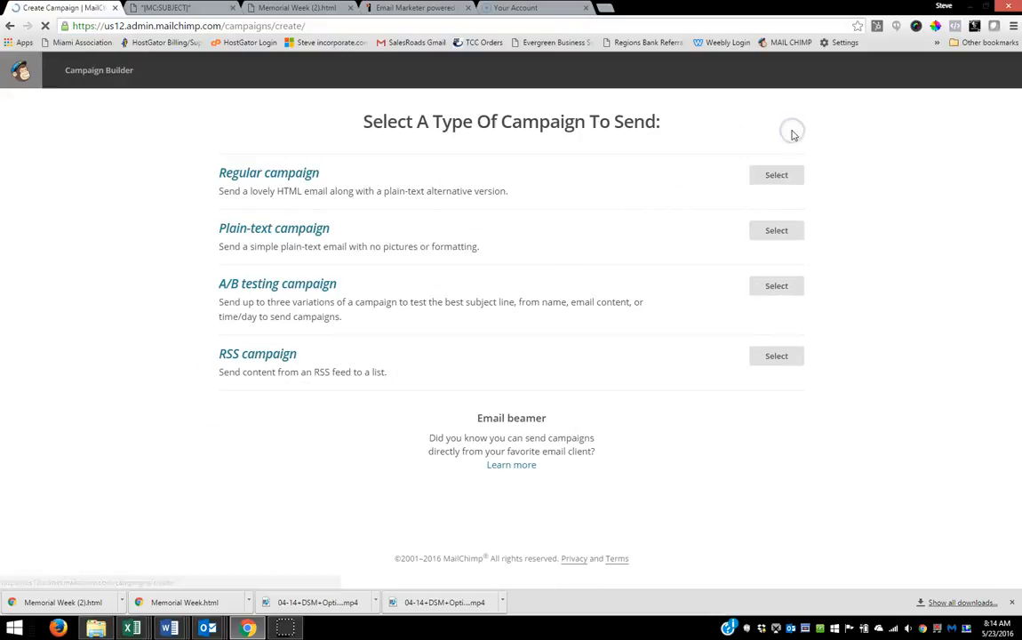
{"action": "left_click", "coordinate": [776, 176]}
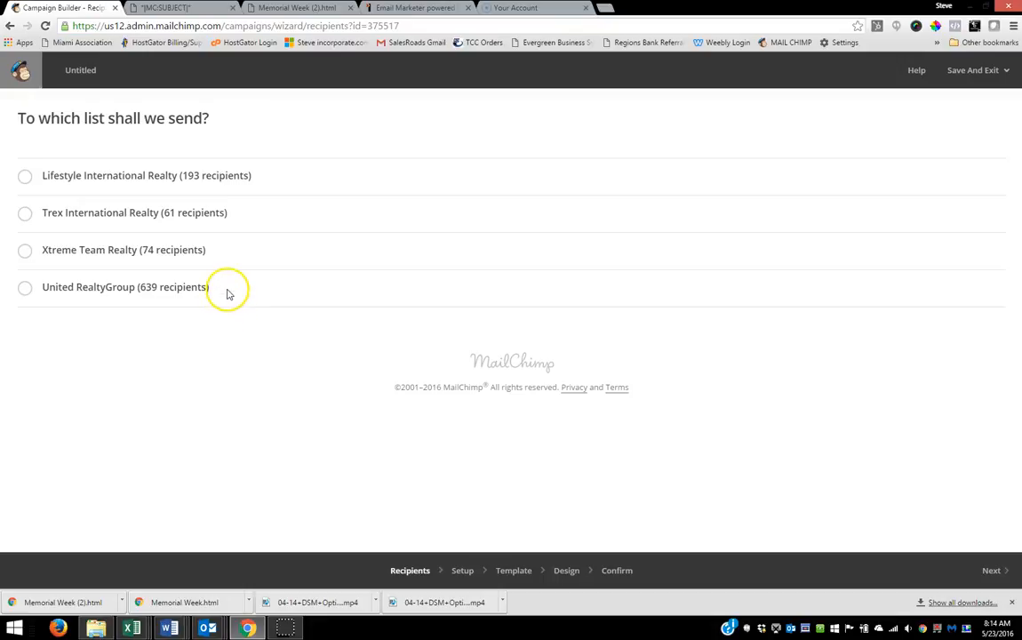
{"action": "left_click", "coordinate": [25, 176]}
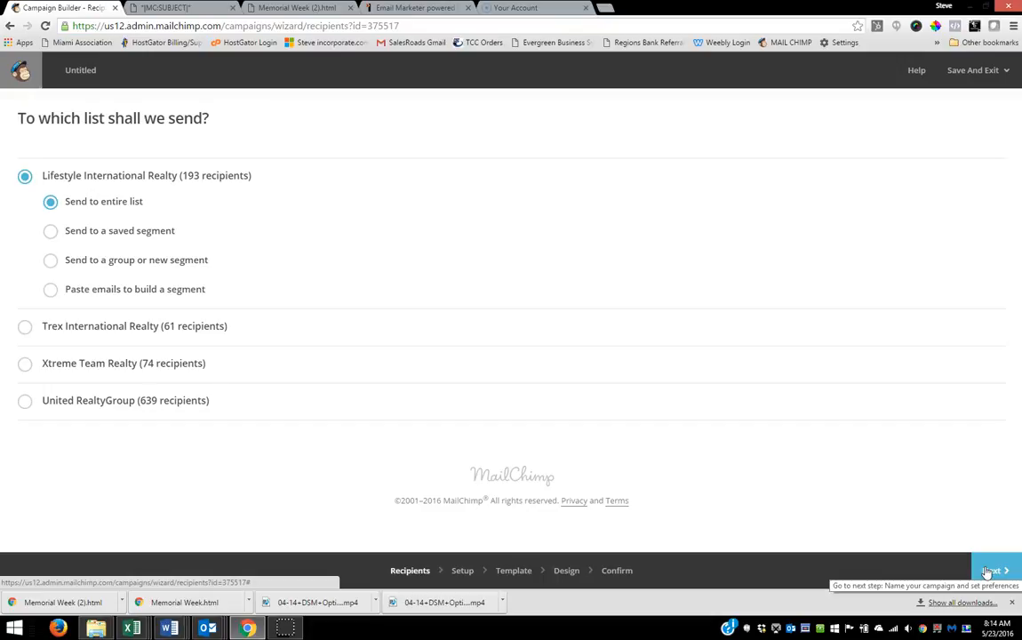
{"action": "left_click", "coordinate": [988, 571]}
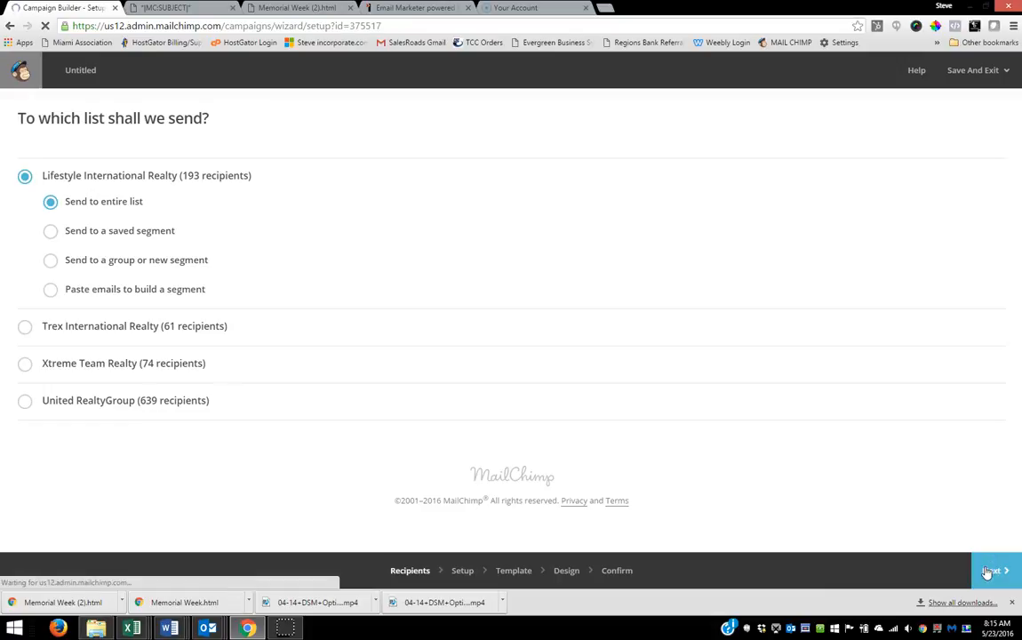
Step: Name the campaign 523 and set its subject to "Wed @ Northwestern Dade: L&L - Why It's Important to Incorporate as a PA or LLC"
{"action": "left_click", "coordinate": [95, 184]}
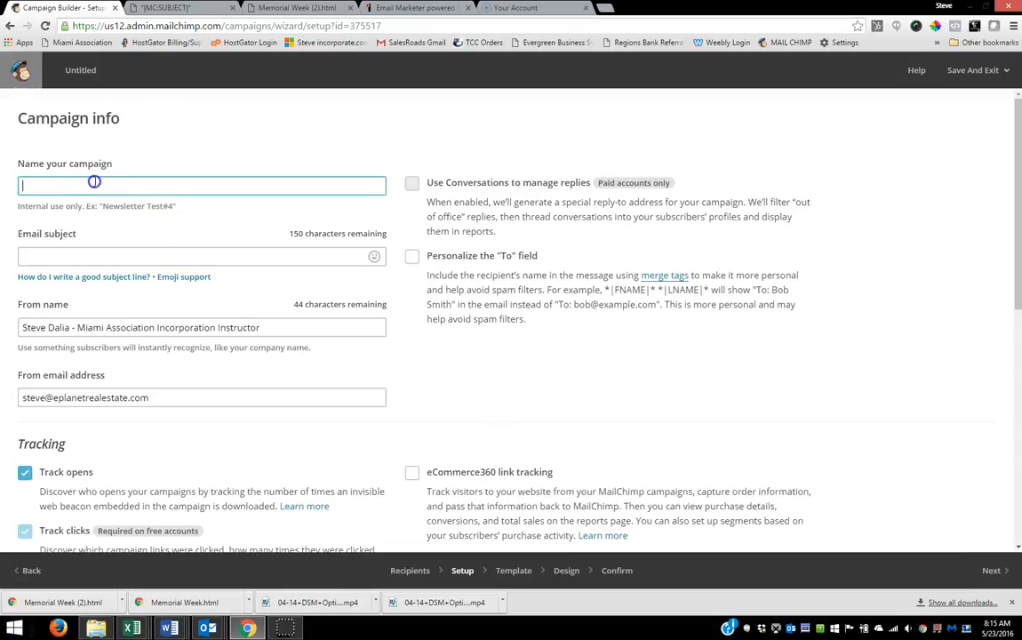
{"action": "type", "text": "523"}
{"action": "left_click", "coordinate": [44, 257]}
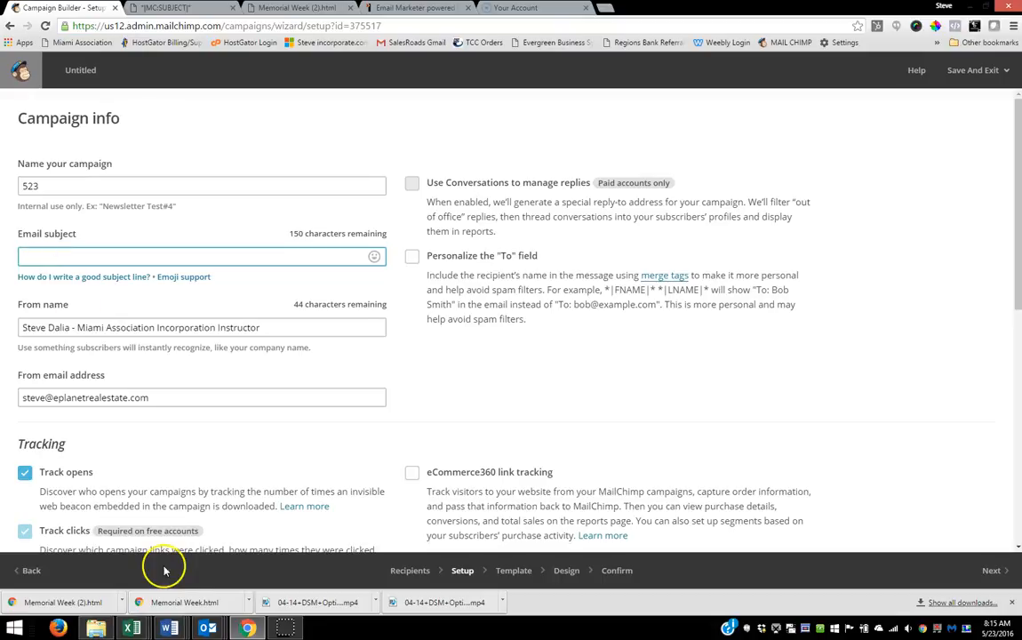
{"action": "left_click", "coordinate": [235, 533]}
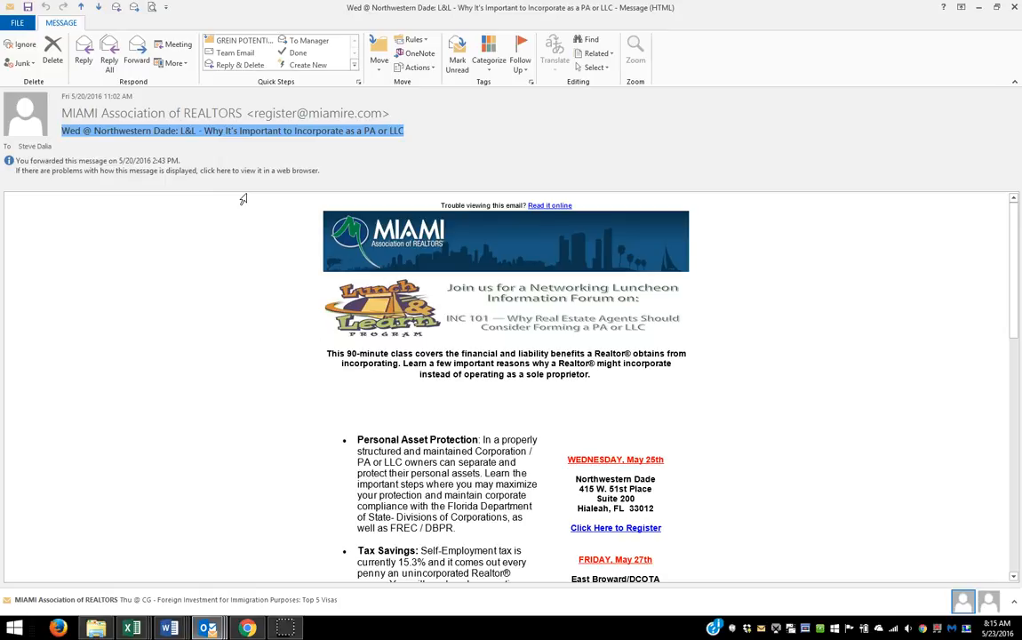
{"action": "left_click", "coordinate": [250, 627]}
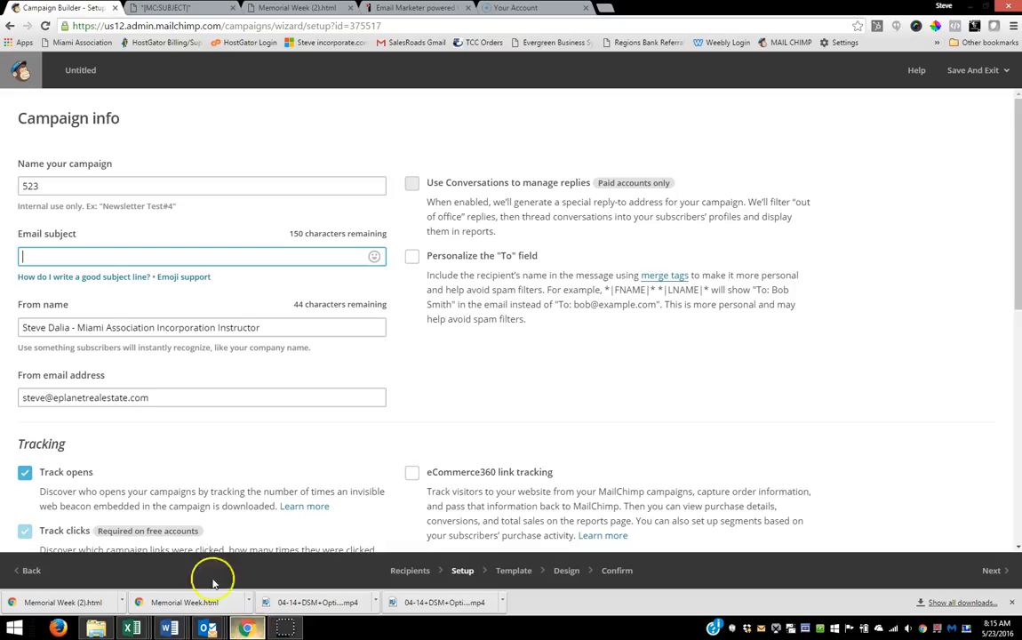
{"action": "left_click", "coordinate": [59, 258]}
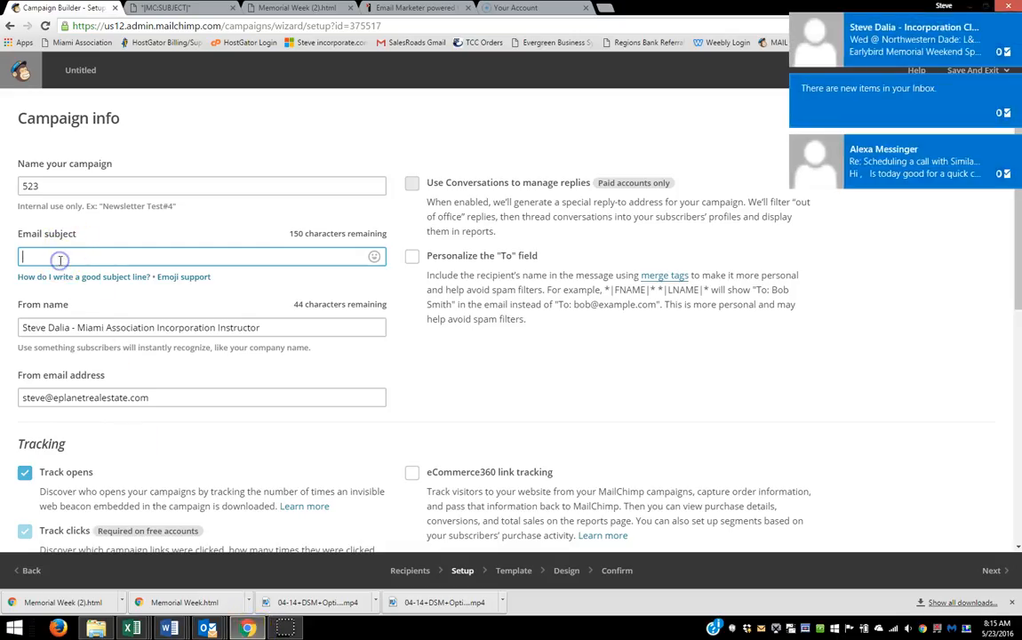
{"action": "key", "text": "ctrl+v"}
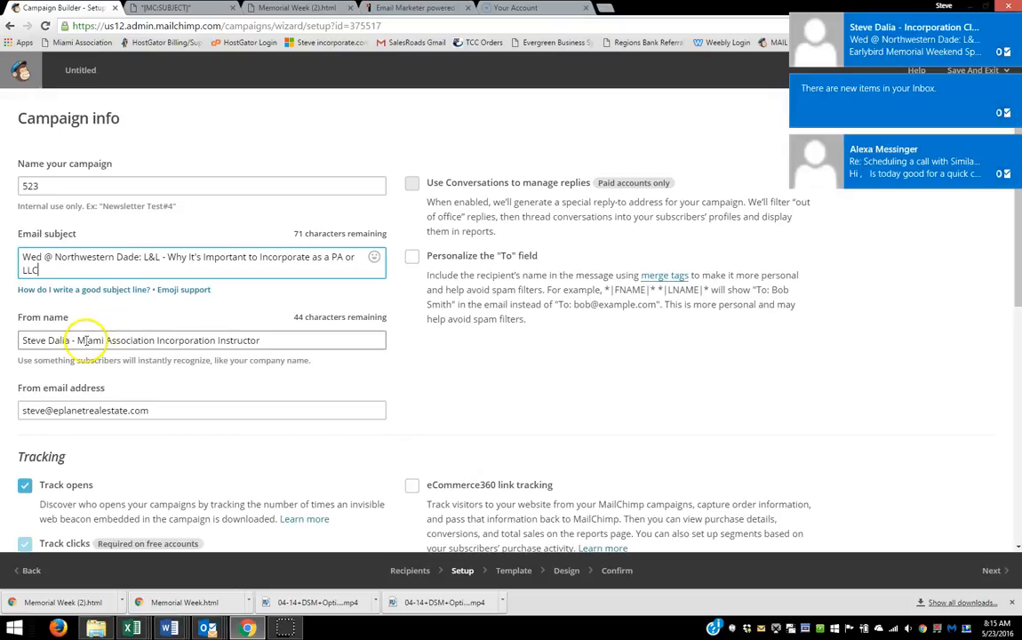
Step: Change the title following the sender's name to "Incorporation Class Instructor" and continue to template selection
{"action": "left_click_drag", "start_coordinate": [78, 341], "coordinate": [100, 347]}
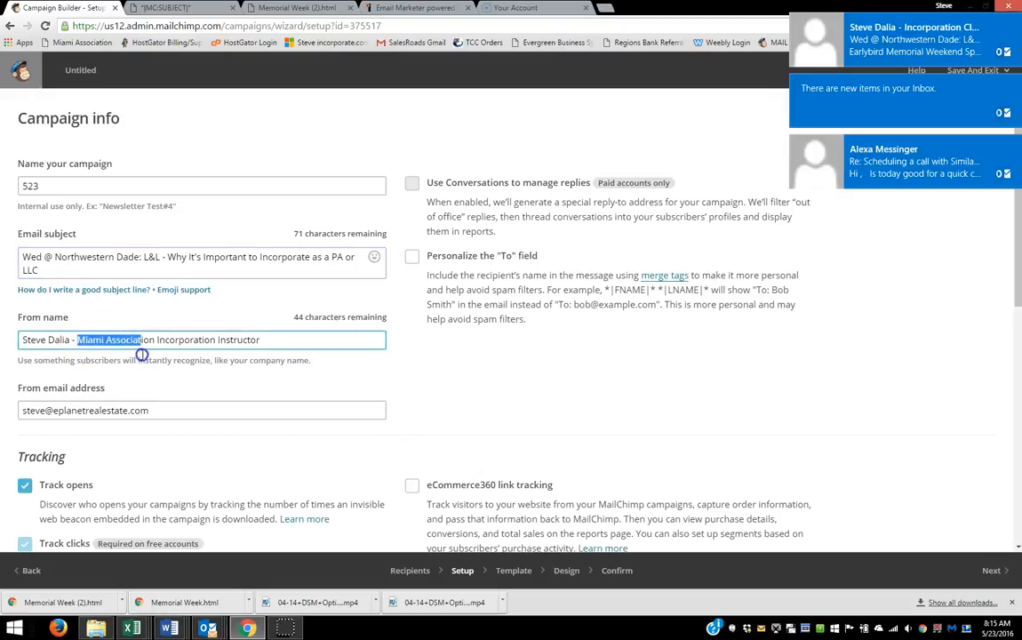
{"action": "key", "text": "BackSpace"}
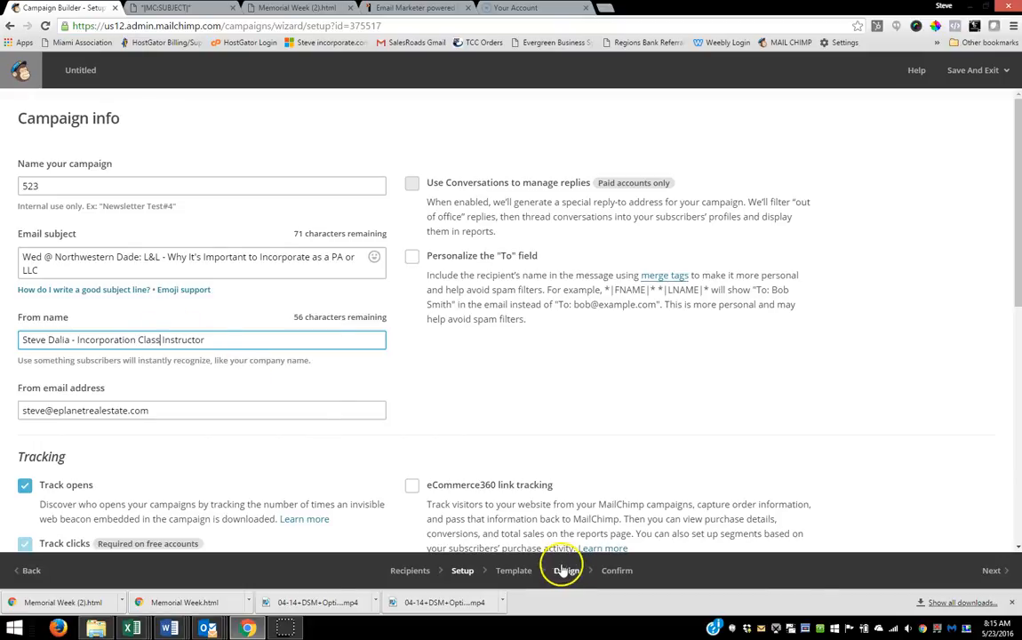
{"action": "left_click", "coordinate": [991, 570]}
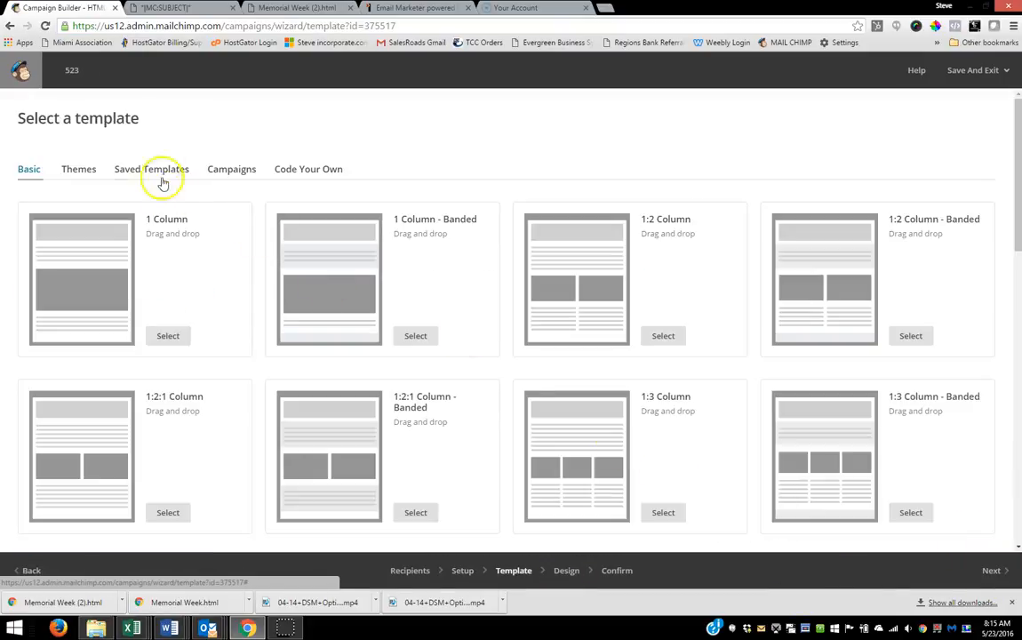
Step: Apply the saved 523 template to the campaign and send it immediately to the Lifestyle International Realty list
{"action": "left_click", "coordinate": [149, 170]}
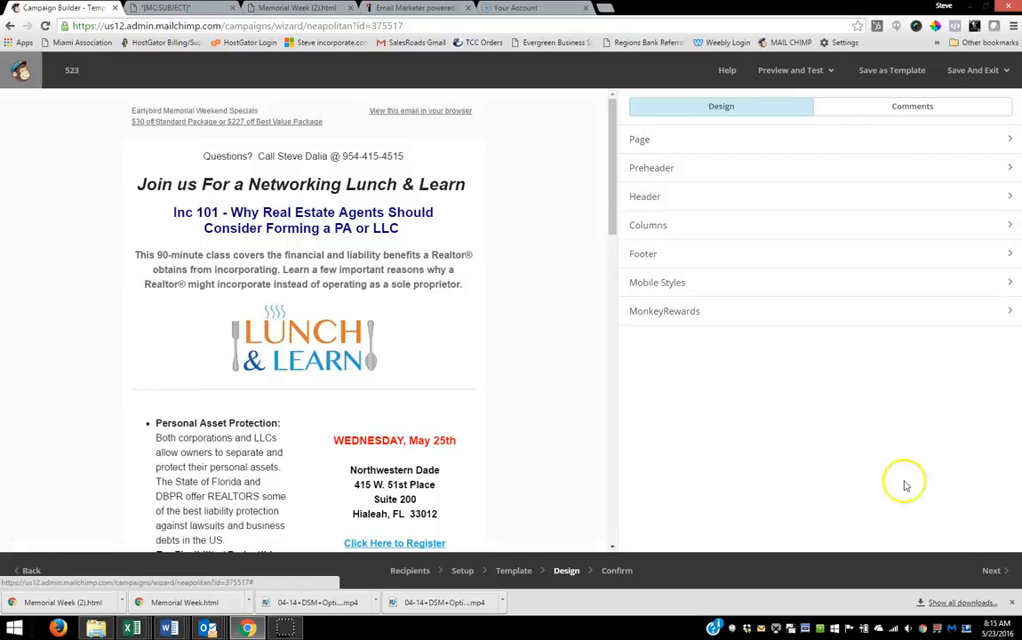
{"action": "left_click", "coordinate": [991, 570]}
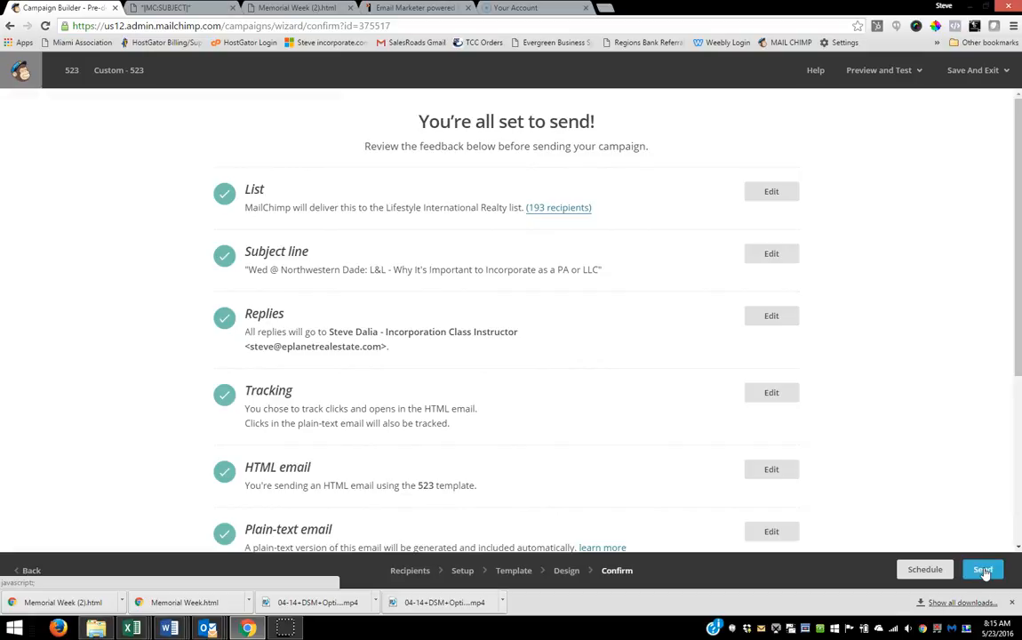
{"action": "left_click", "coordinate": [983, 570]}
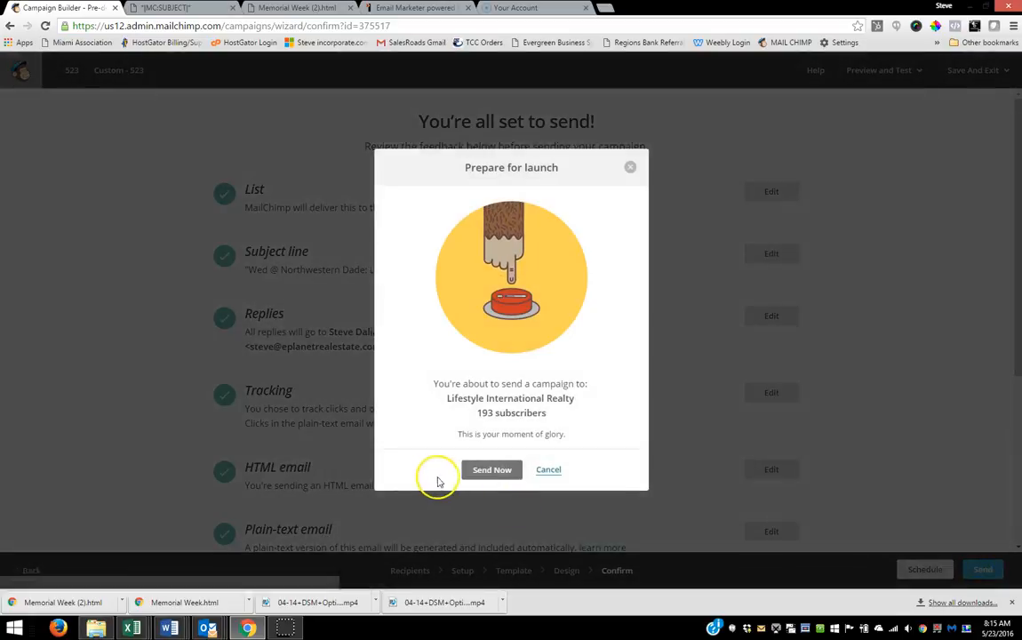
{"action": "left_click", "coordinate": [488, 466]}
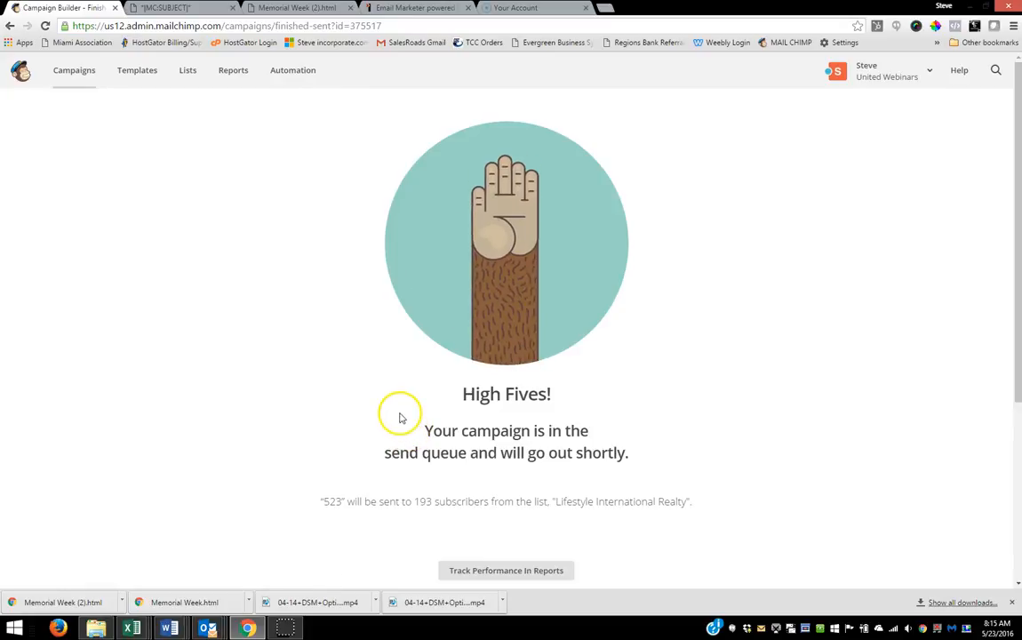
Step: Return to the campaigns overview, refresh it, and replicate the sent campaign 523
{"action": "left_click", "coordinate": [80, 75]}
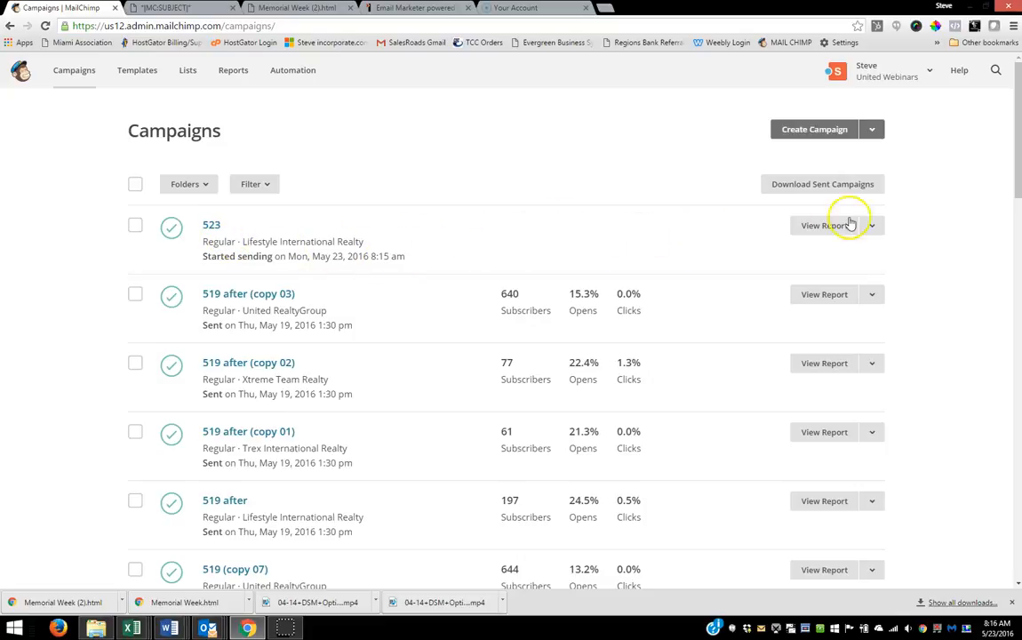
{"action": "left_click", "coordinate": [874, 294]}
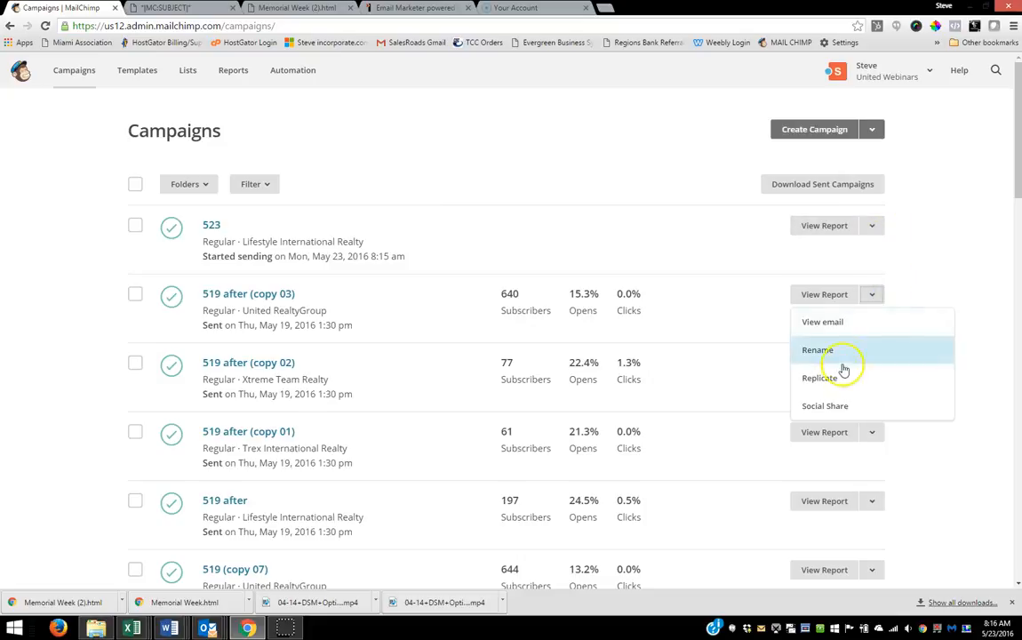
{"action": "left_click", "coordinate": [679, 213]}
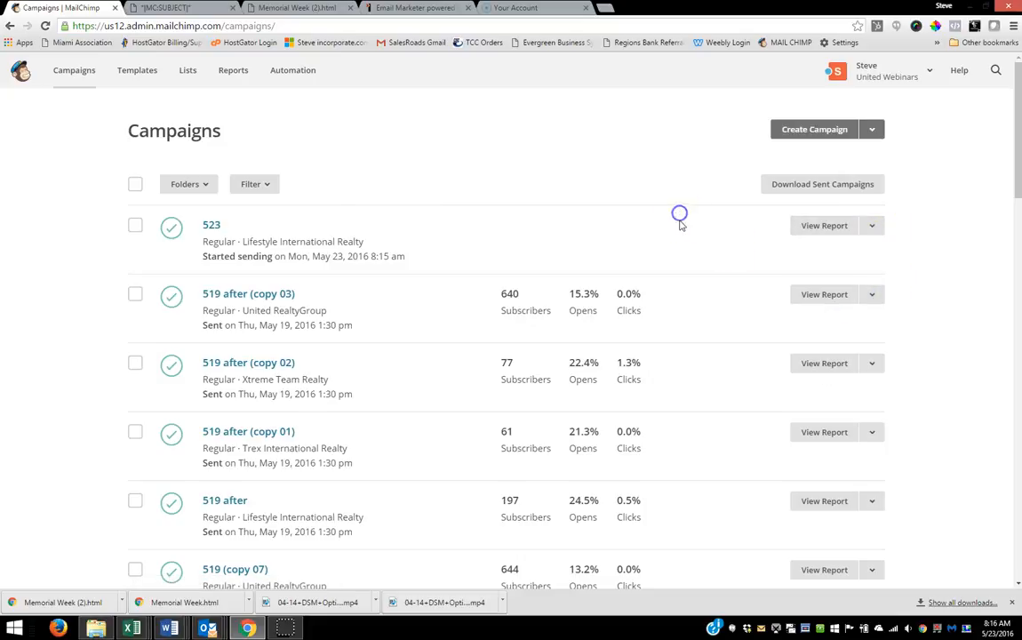
{"action": "left_click", "coordinate": [46, 26]}
{"action": "left_click", "coordinate": [213, 228]}
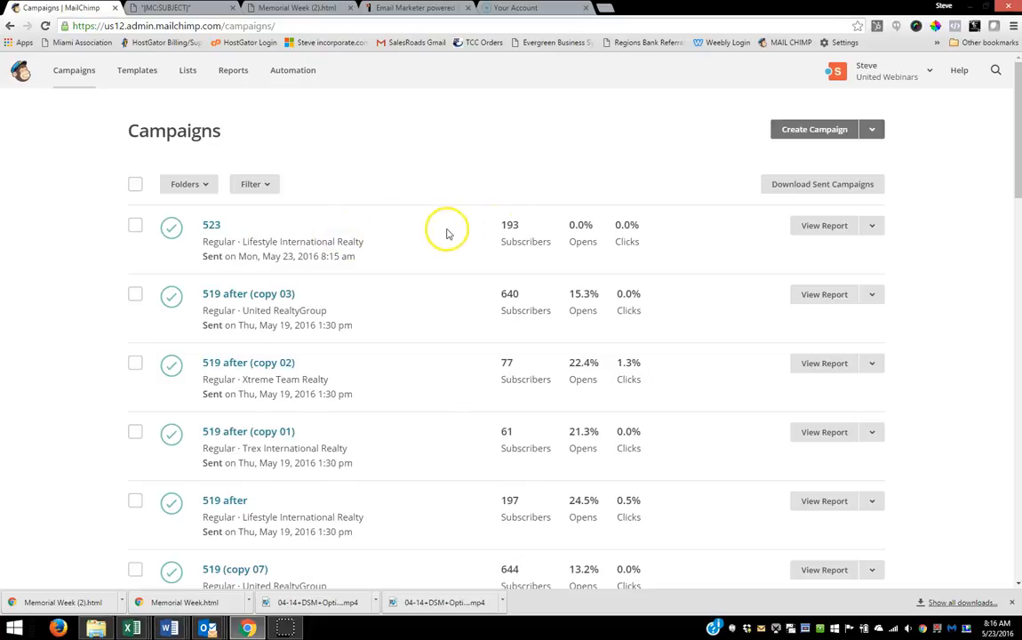
{"action": "left_click", "coordinate": [873, 228]}
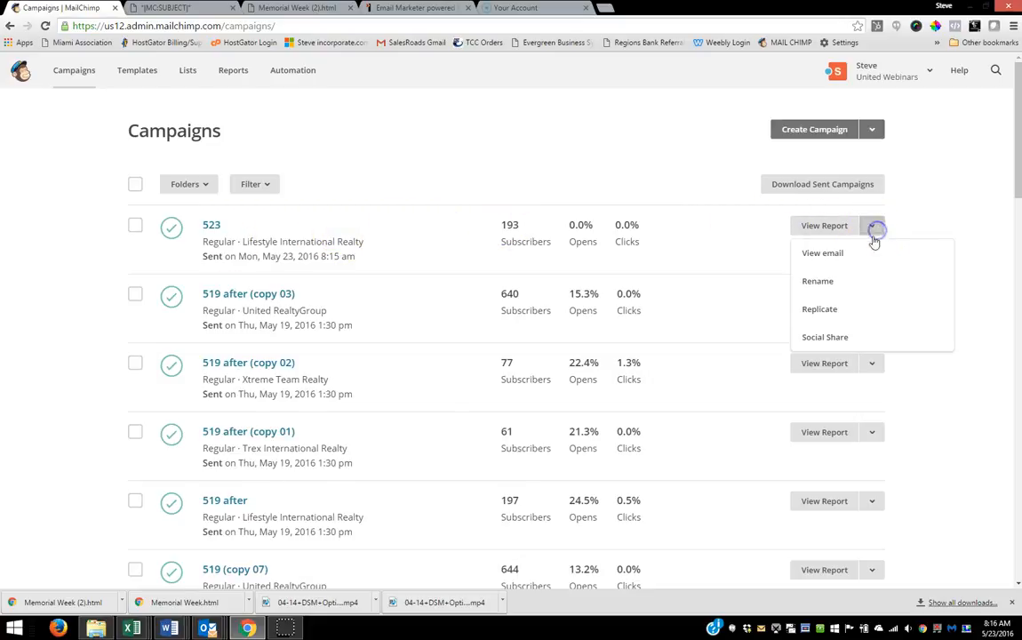
{"action": "left_click", "coordinate": [832, 309]}
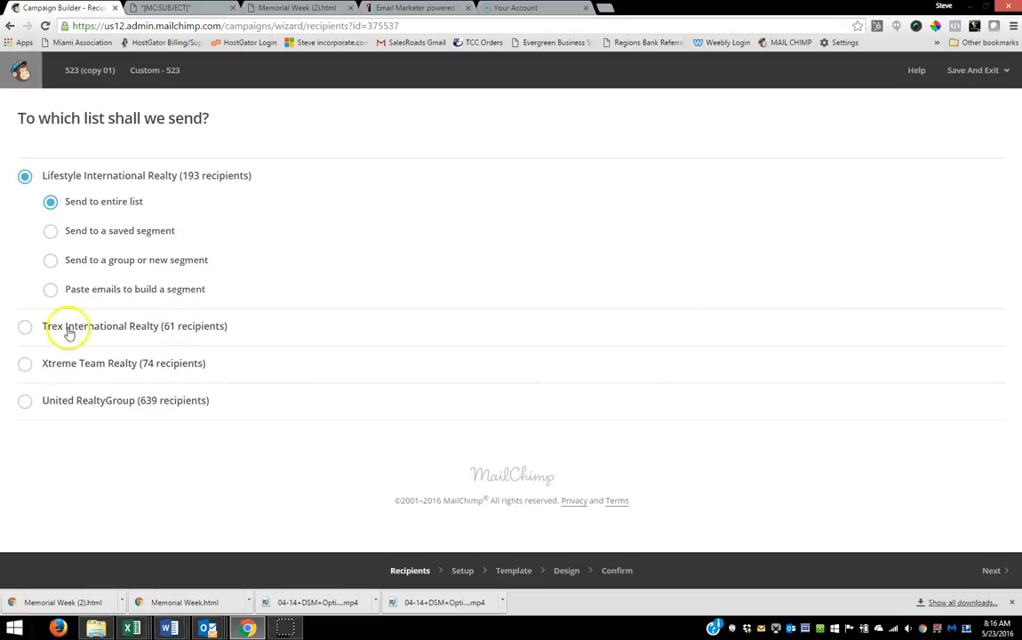
Step: Address the replicated campaign to the entire Trex International Realty list, keep its setup and design, and send it immediately
{"action": "left_click", "coordinate": [25, 332]}
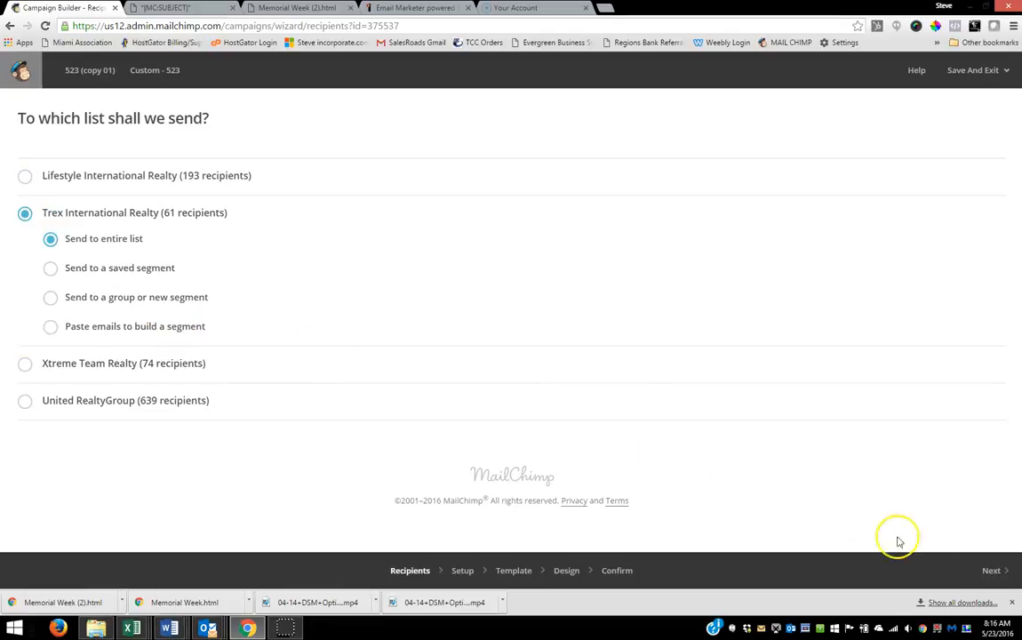
{"action": "left_click", "coordinate": [987, 567]}
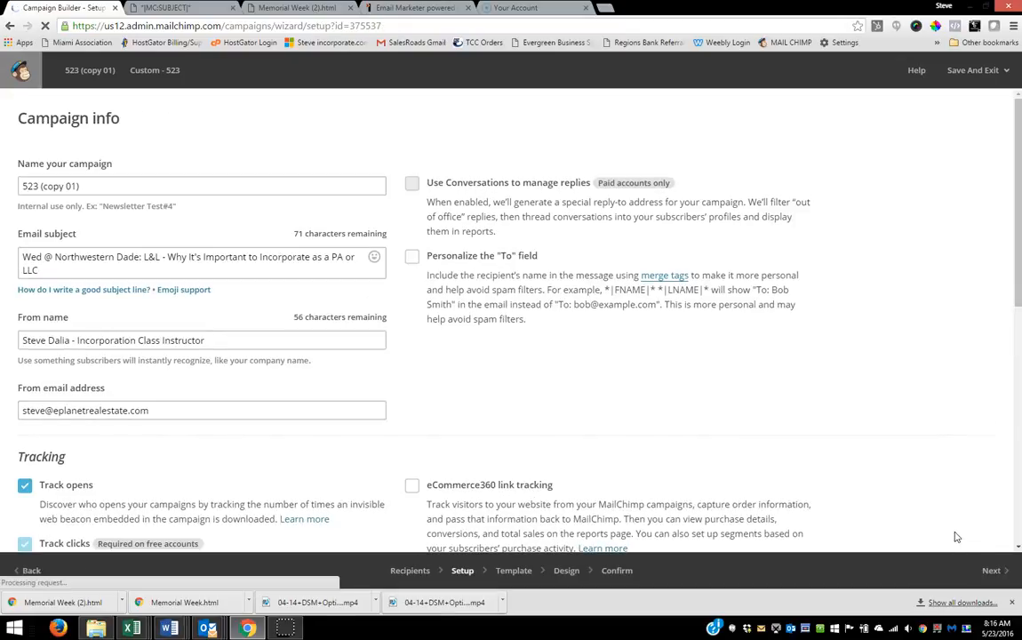
{"action": "left_click", "coordinate": [993, 571]}
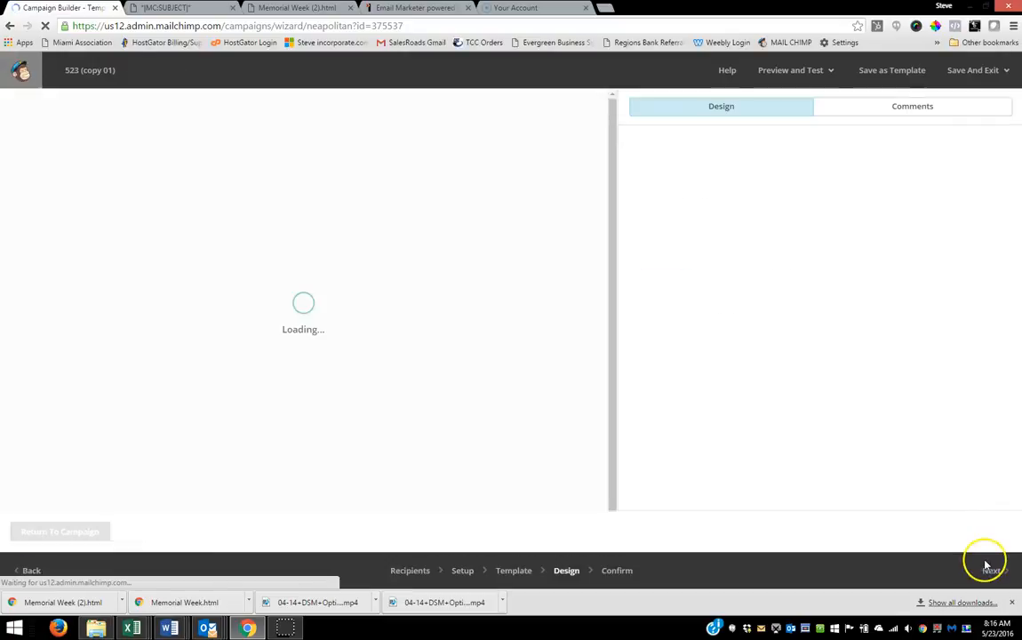
{"action": "left_click", "coordinate": [991, 573]}
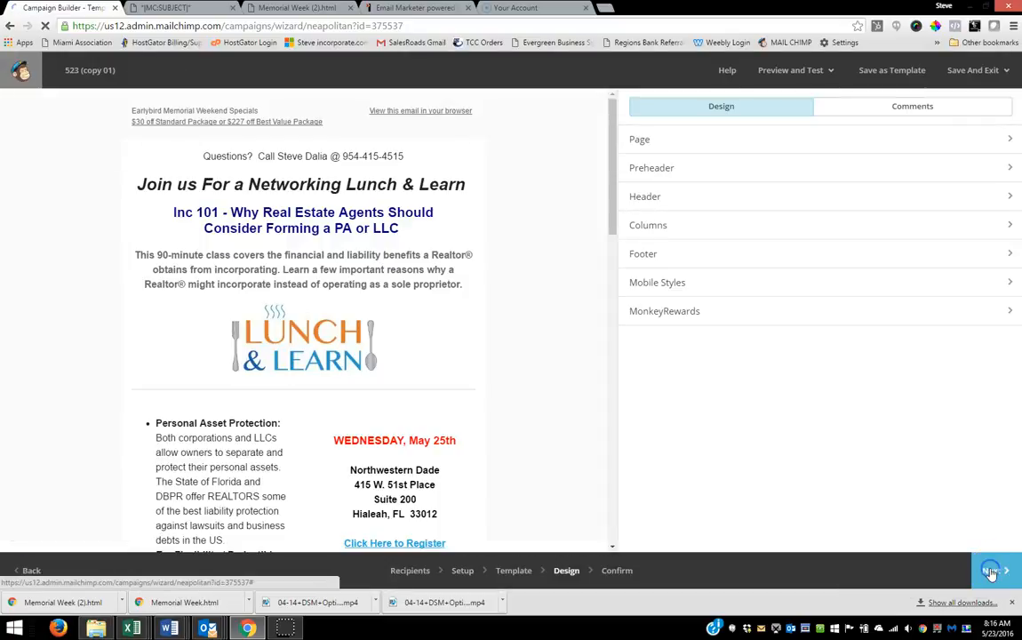
{"action": "left_click", "coordinate": [982, 571]}
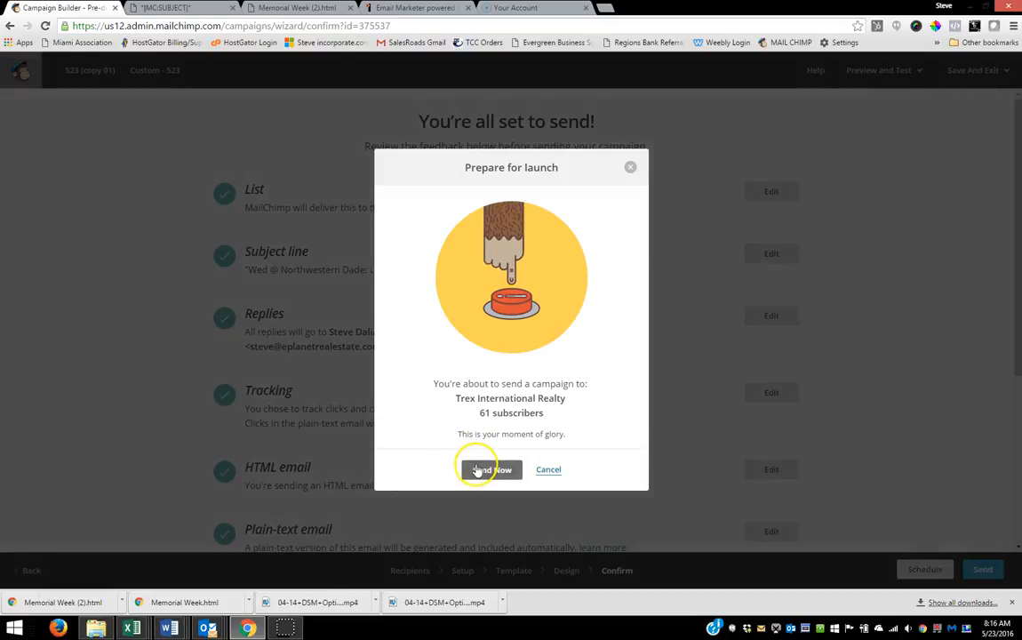
{"action": "left_click", "coordinate": [480, 469]}
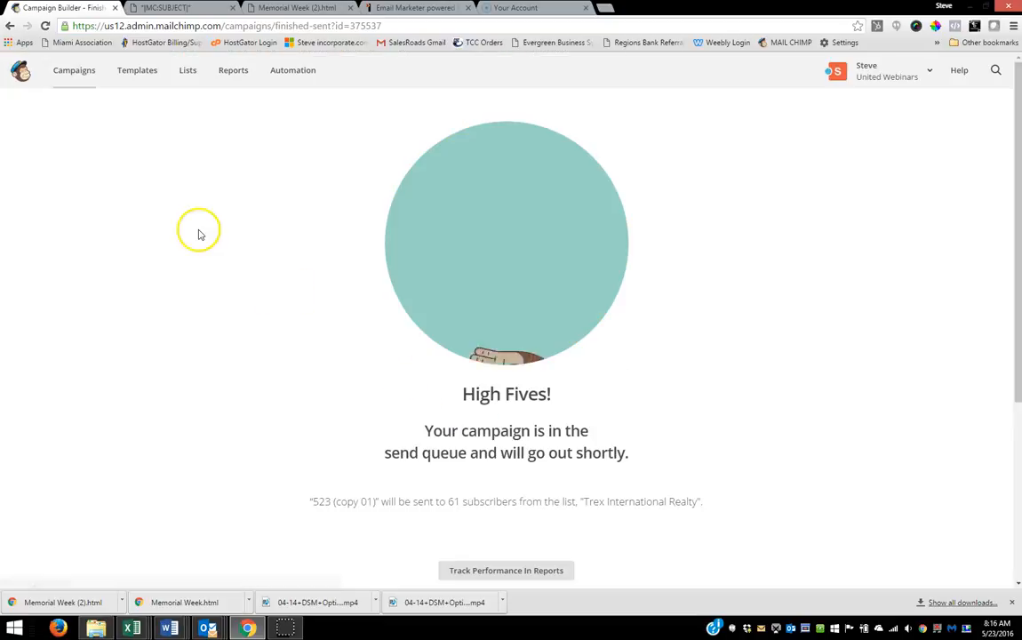
Step: Replicate campaign 523 again and send the copy immediately to the entire Xtreme Team Realty list
{"action": "left_click", "coordinate": [78, 74]}
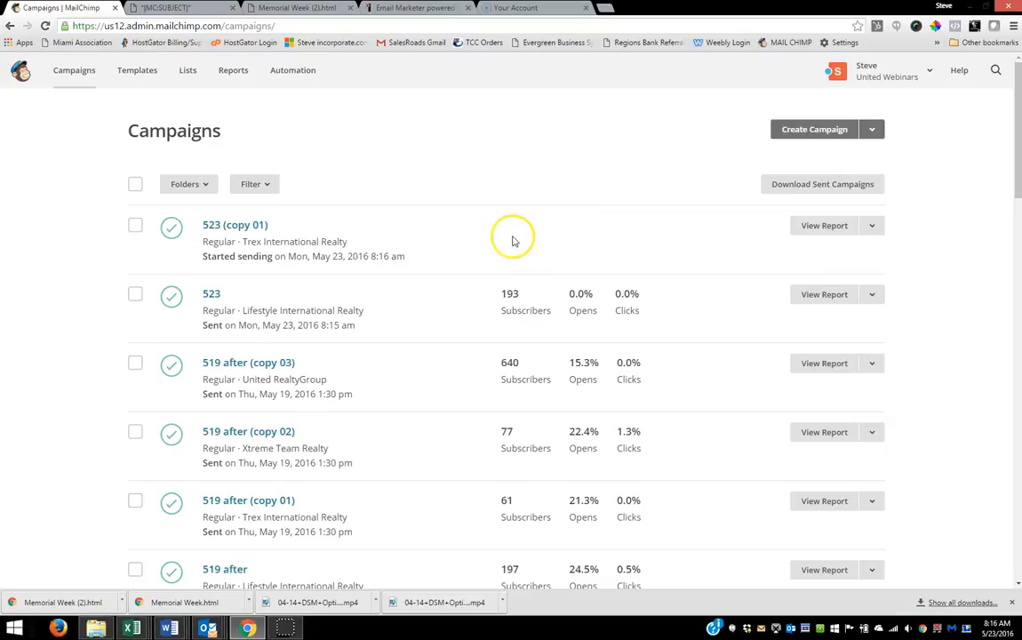
{"action": "left_click", "coordinate": [872, 295]}
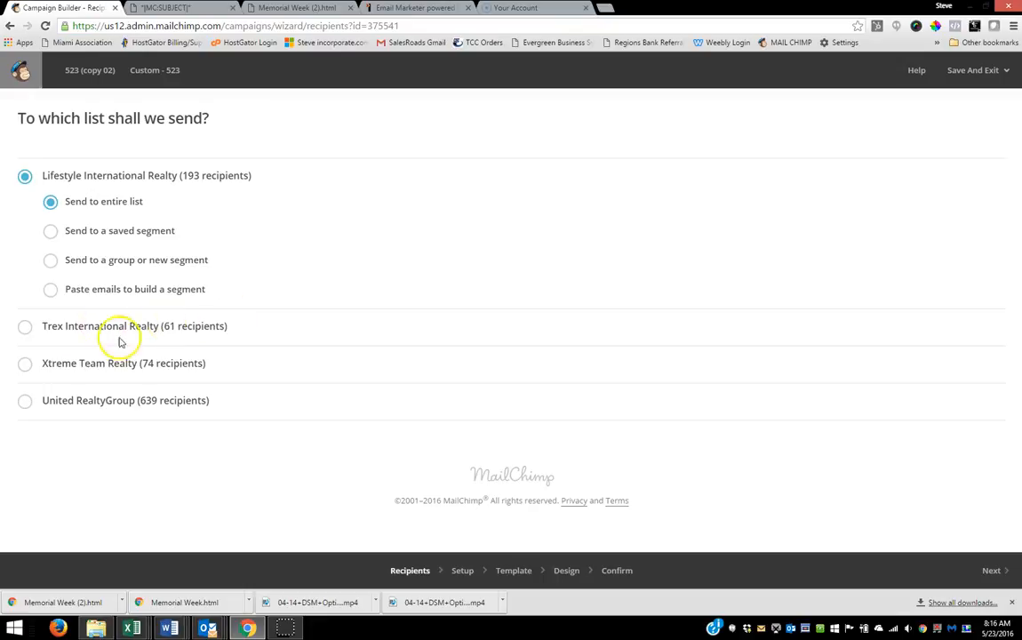
{"action": "left_click", "coordinate": [24, 363]}
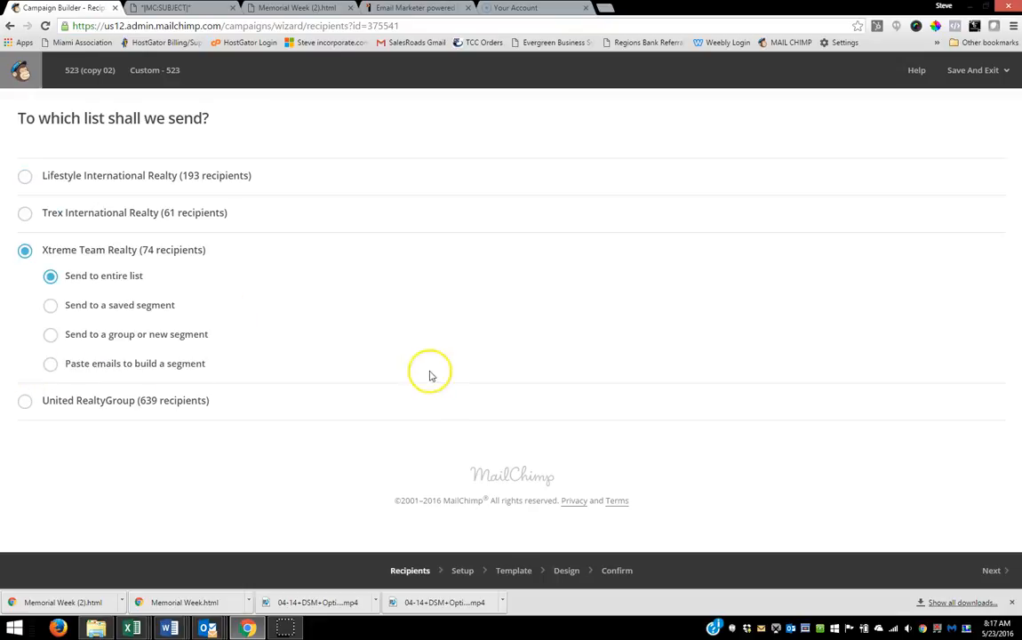
{"action": "left_click", "coordinate": [993, 571]}
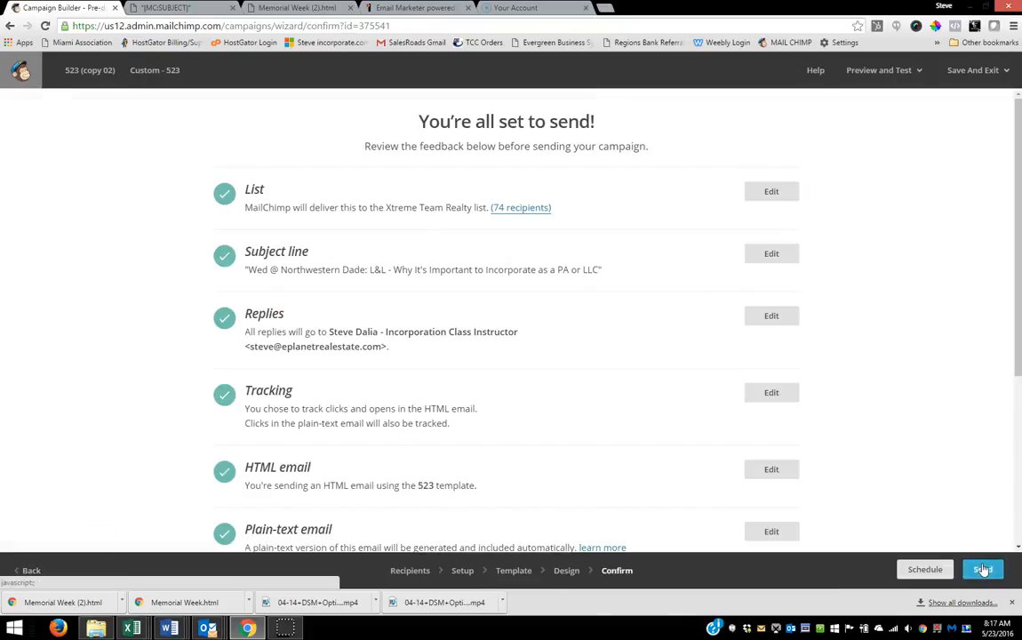
{"action": "left_click", "coordinate": [983, 570]}
{"action": "left_click", "coordinate": [493, 471]}
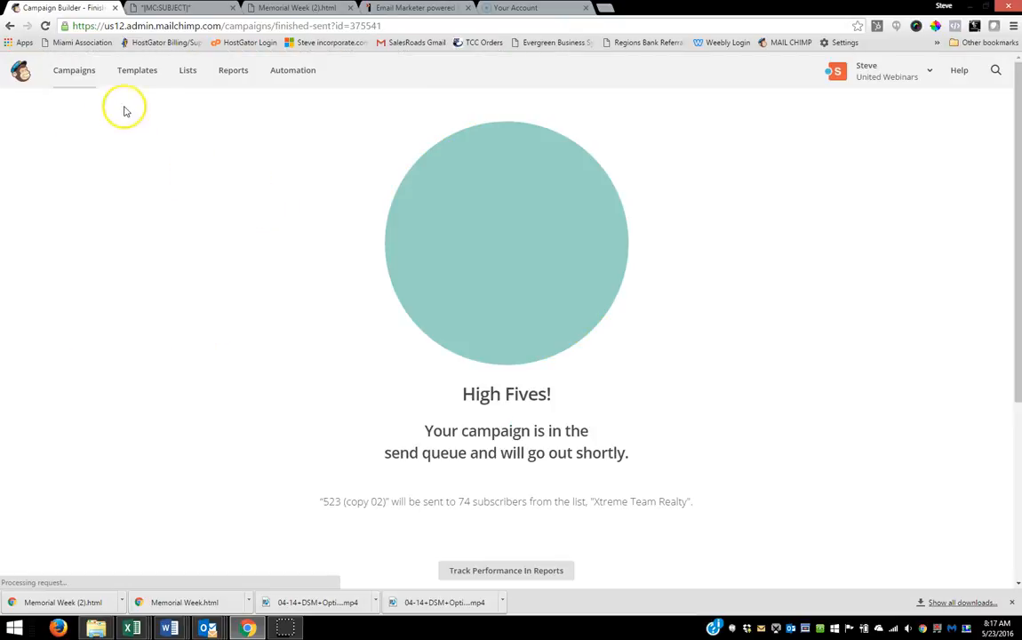
Step: Replicate campaign 523 (copy 01) and send the new copy immediately to the entire United RealtyGroup list
{"action": "left_click", "coordinate": [74, 73]}
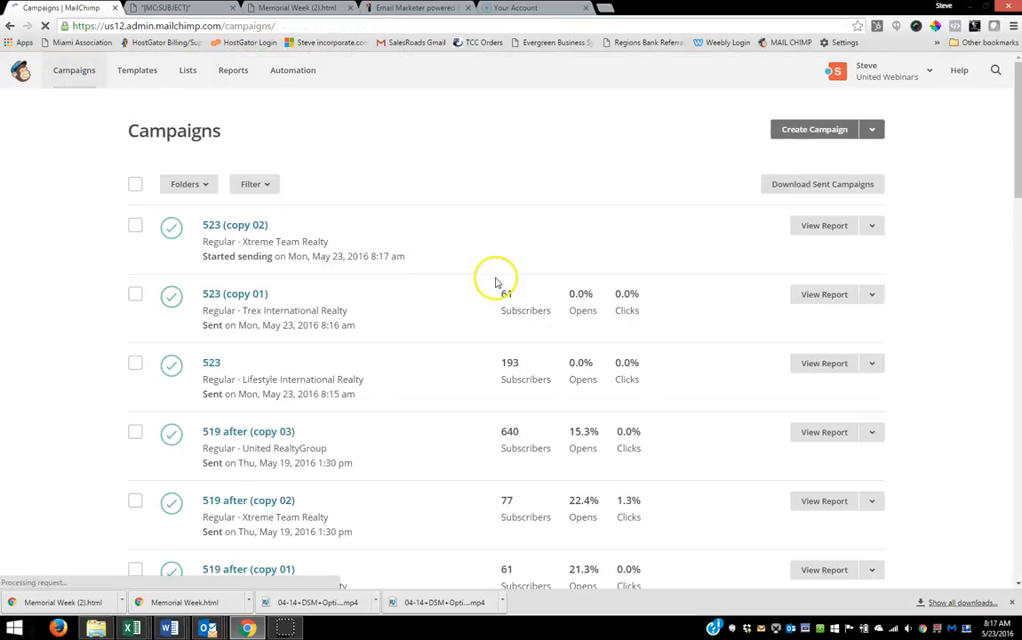
{"action": "left_click", "coordinate": [874, 294]}
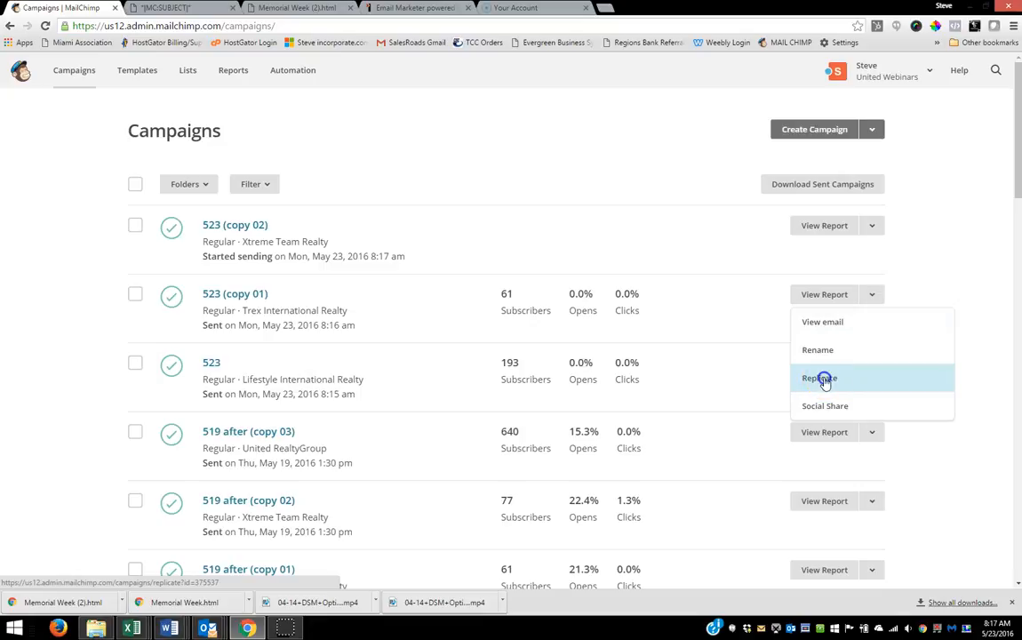
{"action": "left_click", "coordinate": [822, 378]}
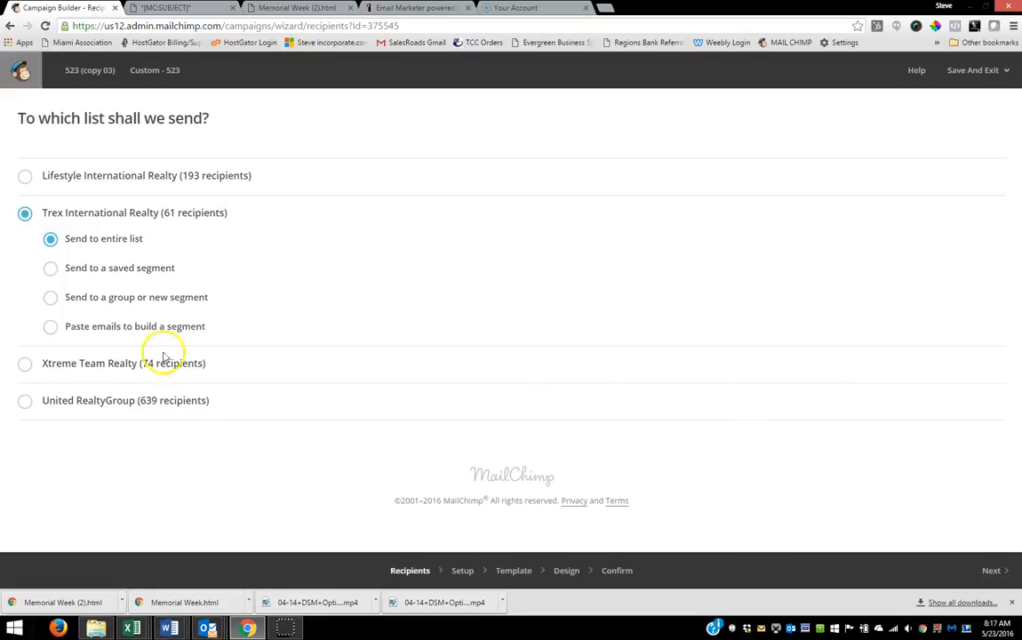
{"action": "left_click", "coordinate": [24, 403]}
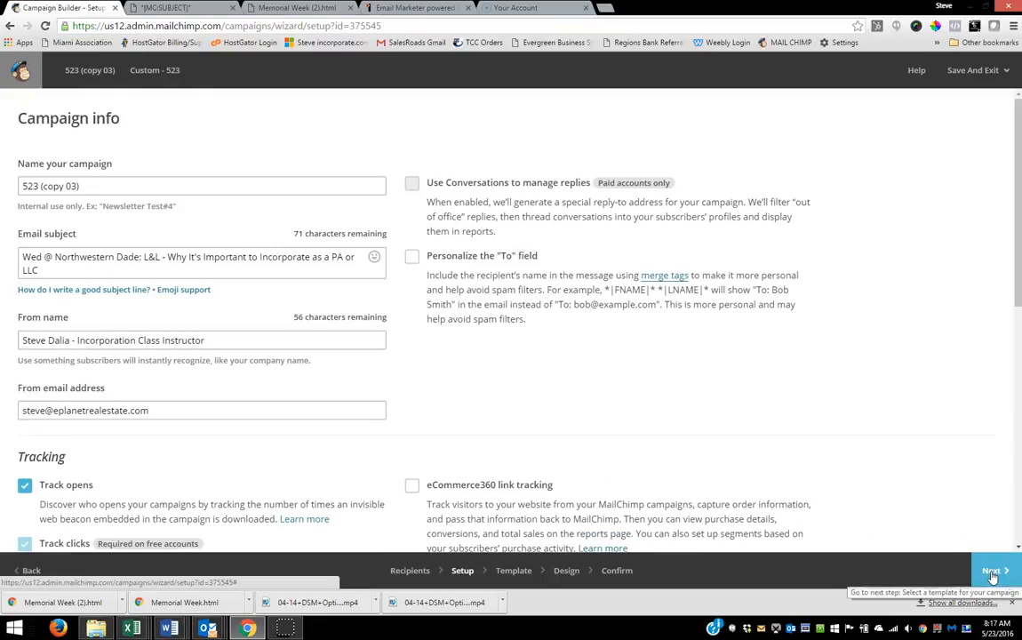
{"action": "left_click", "coordinate": [995, 572]}
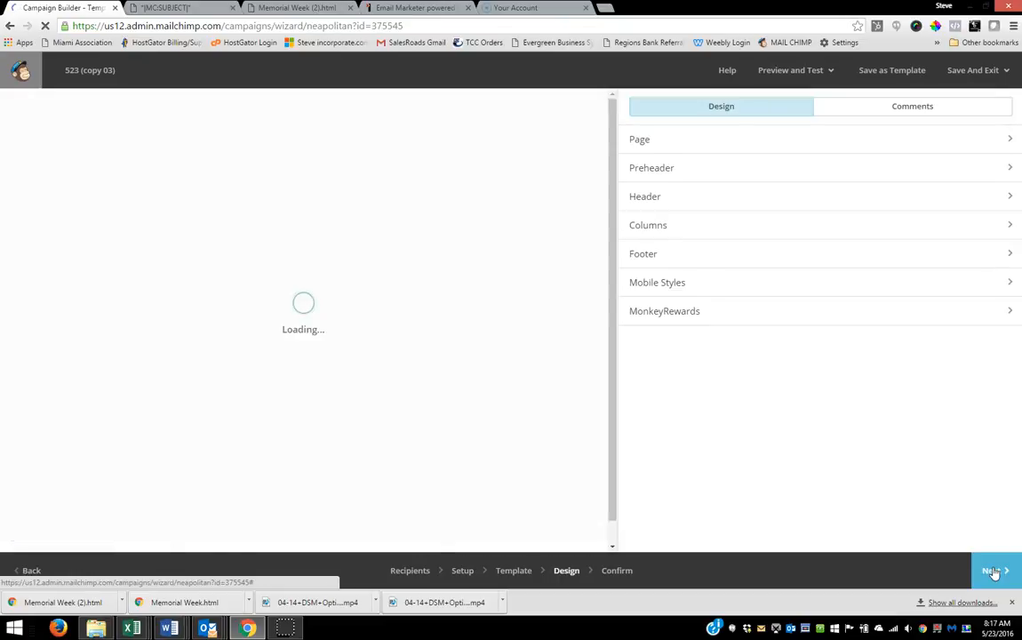
{"action": "left_click", "coordinate": [995, 570]}
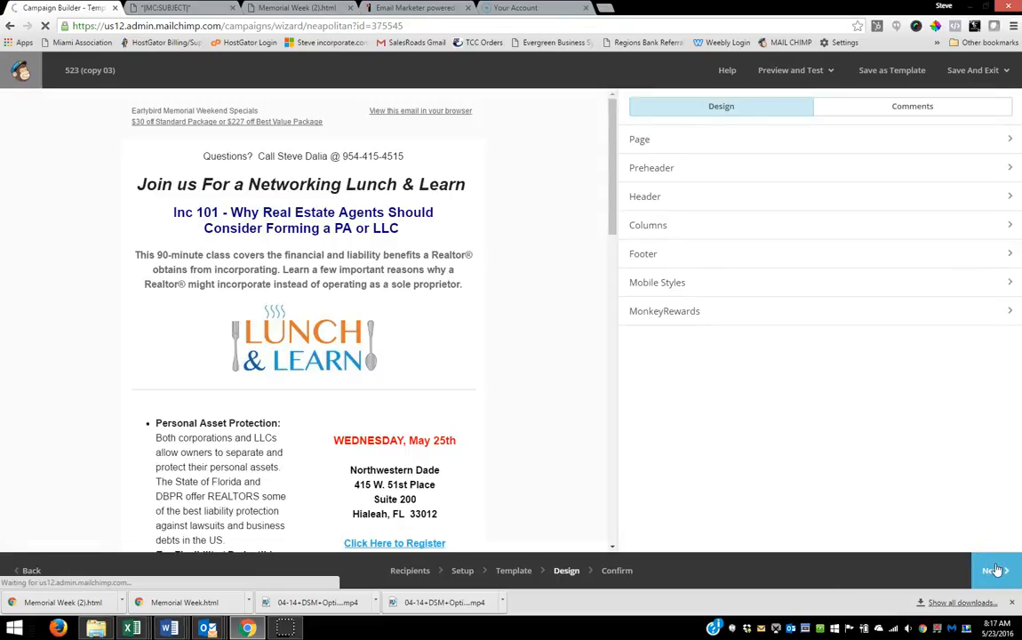
{"action": "left_click", "coordinate": [985, 569]}
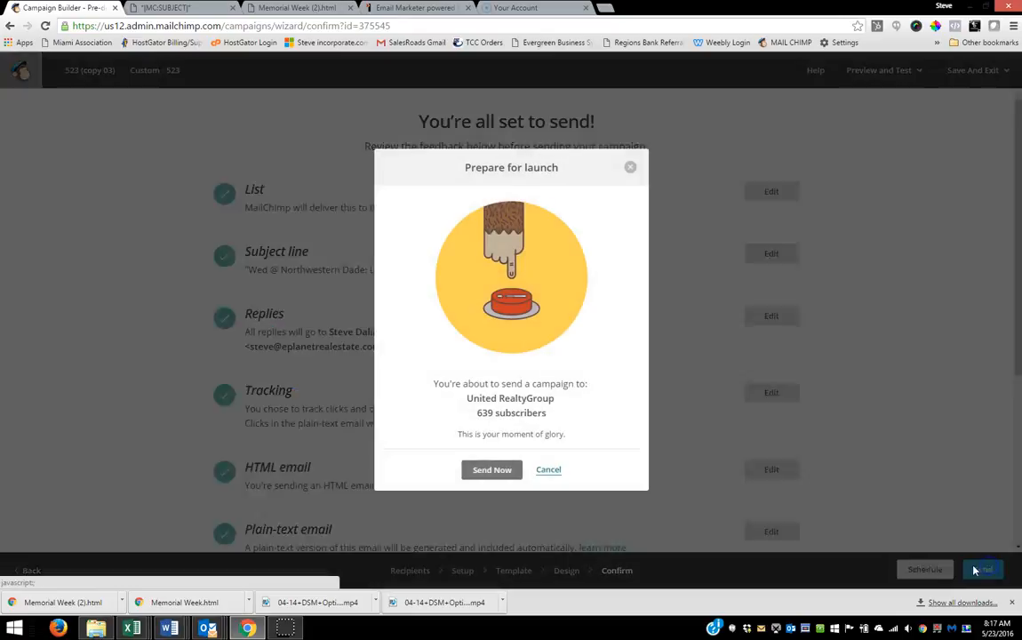
{"action": "left_click", "coordinate": [487, 470]}
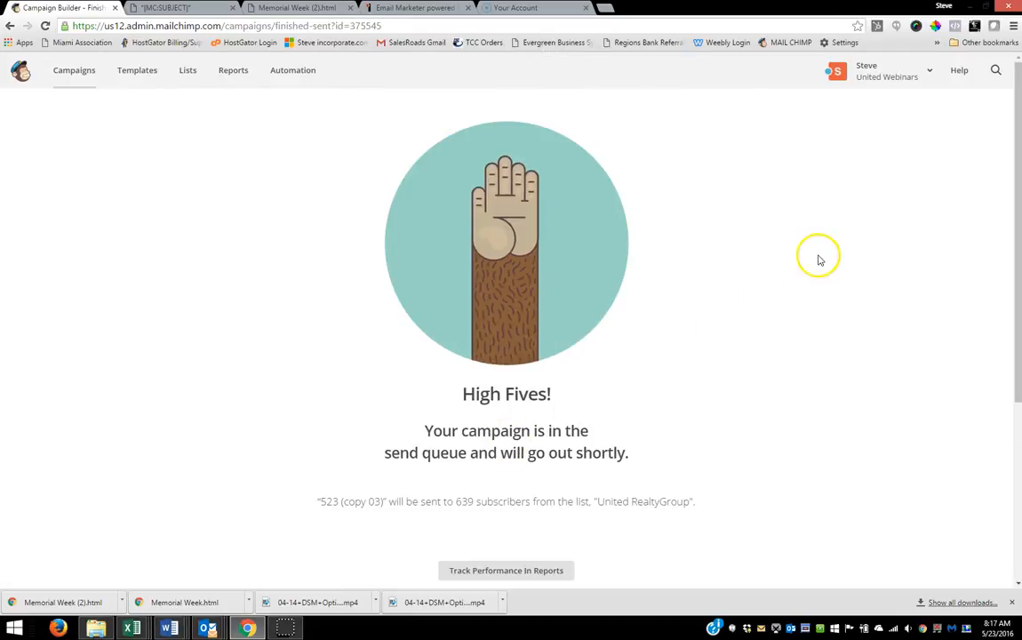
{"action": "left_click", "coordinate": [925, 74]}
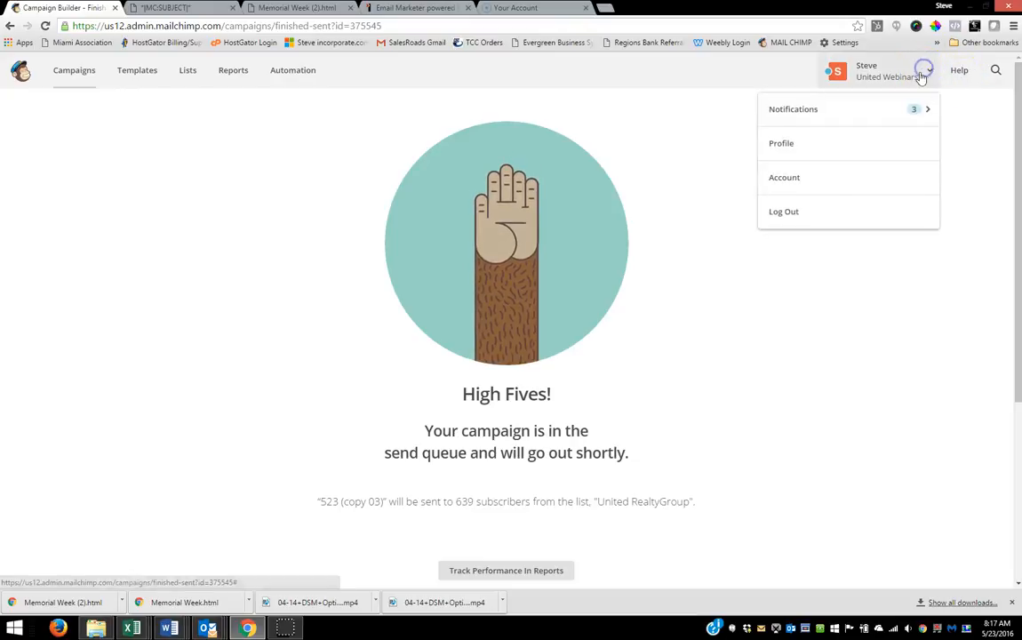
{"action": "left_click", "coordinate": [789, 215]}
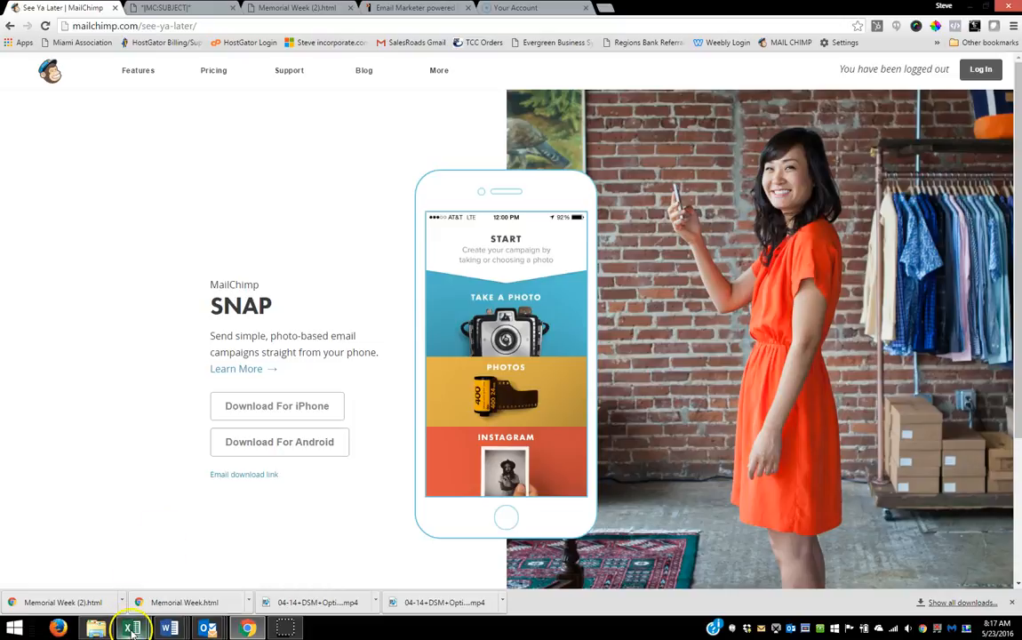
{"action": "mouse_move", "coordinate": [131, 627]}
{"action": "left_click", "coordinate": [122, 559]}
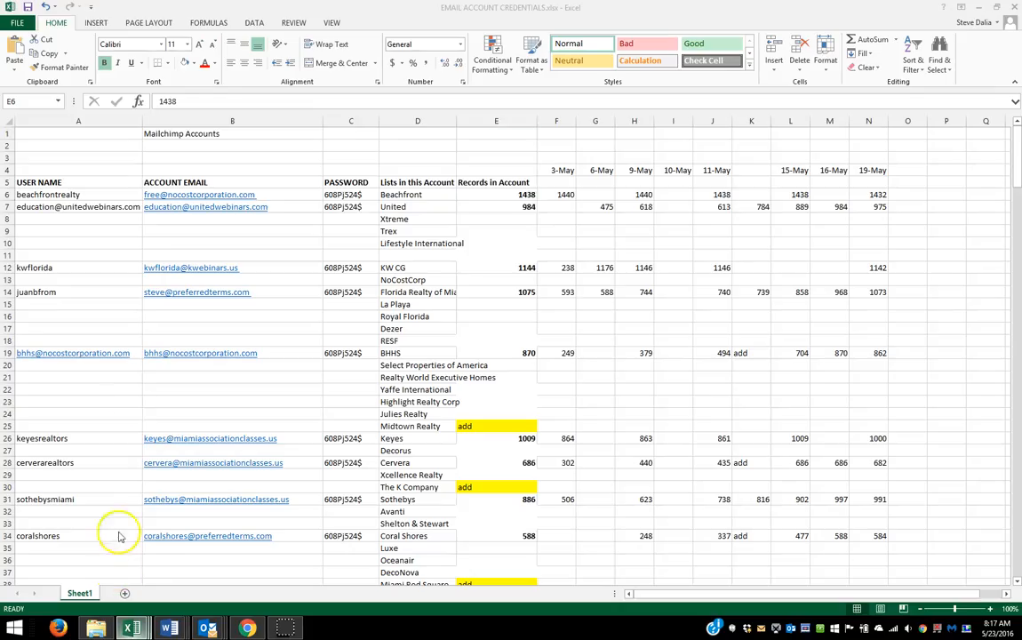
{"action": "left_click", "coordinate": [34, 195]}
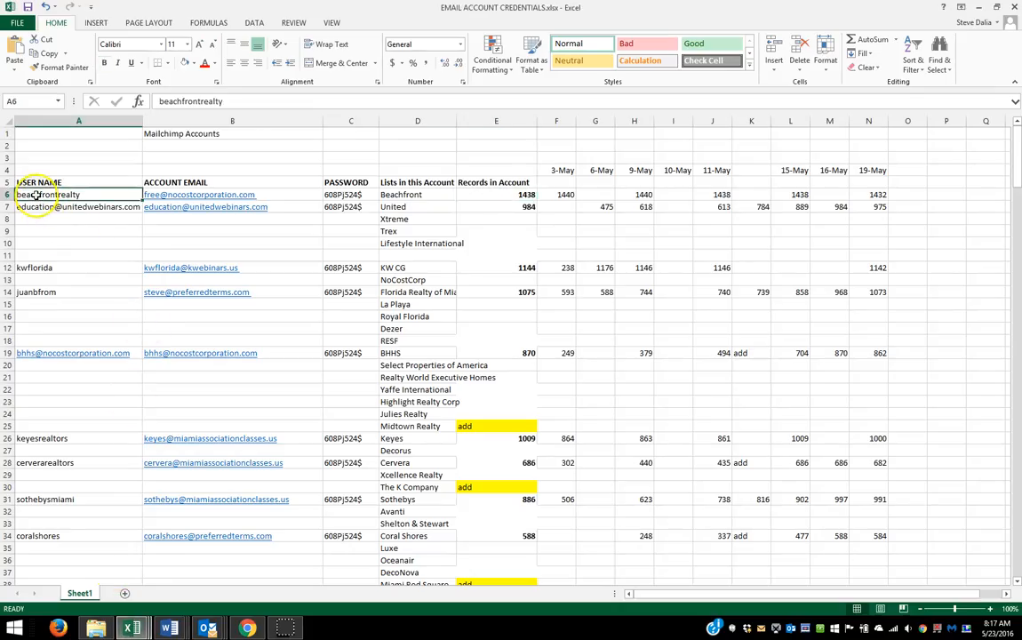
{"action": "left_click", "coordinate": [39, 206]}
{"action": "left_click", "coordinate": [37, 266]}
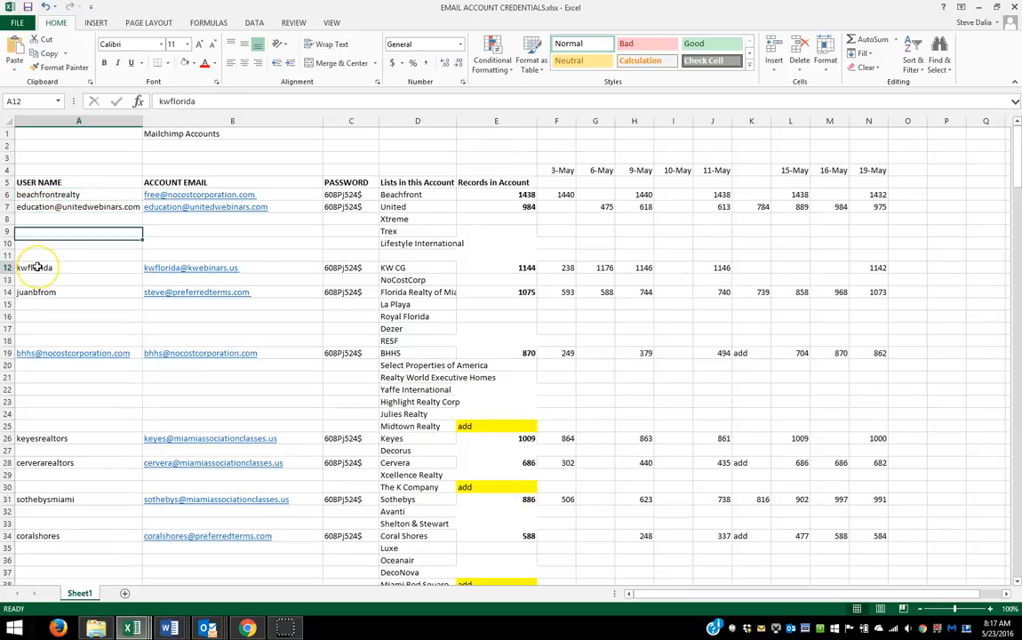
Step: Switch back to Chrome and log in to MailChimp with the username kwflorida and the account password
{"action": "left_click", "coordinate": [247, 627]}
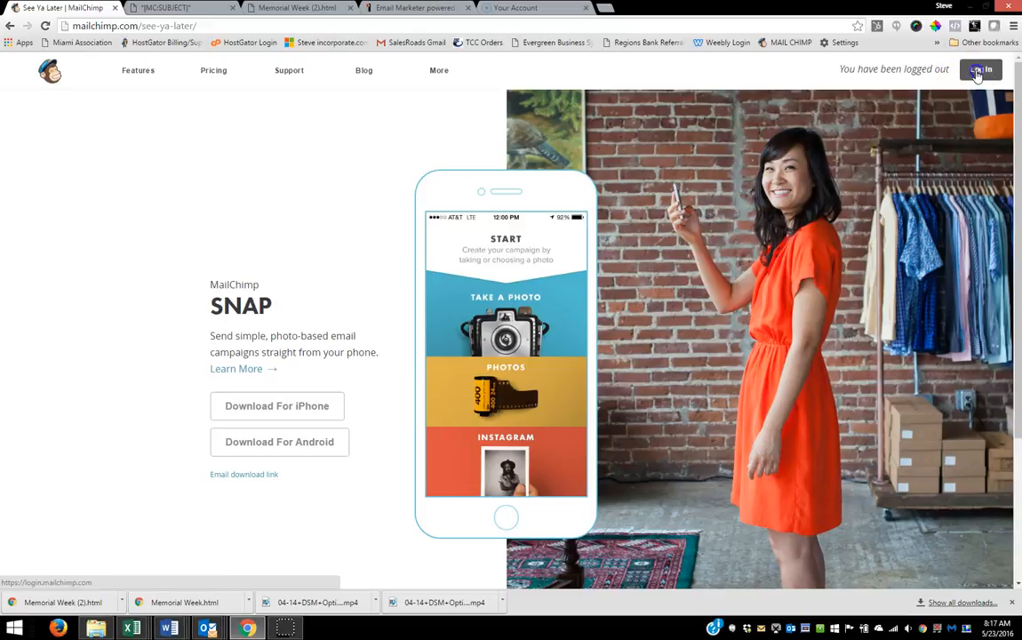
{"action": "left_click", "coordinate": [980, 70]}
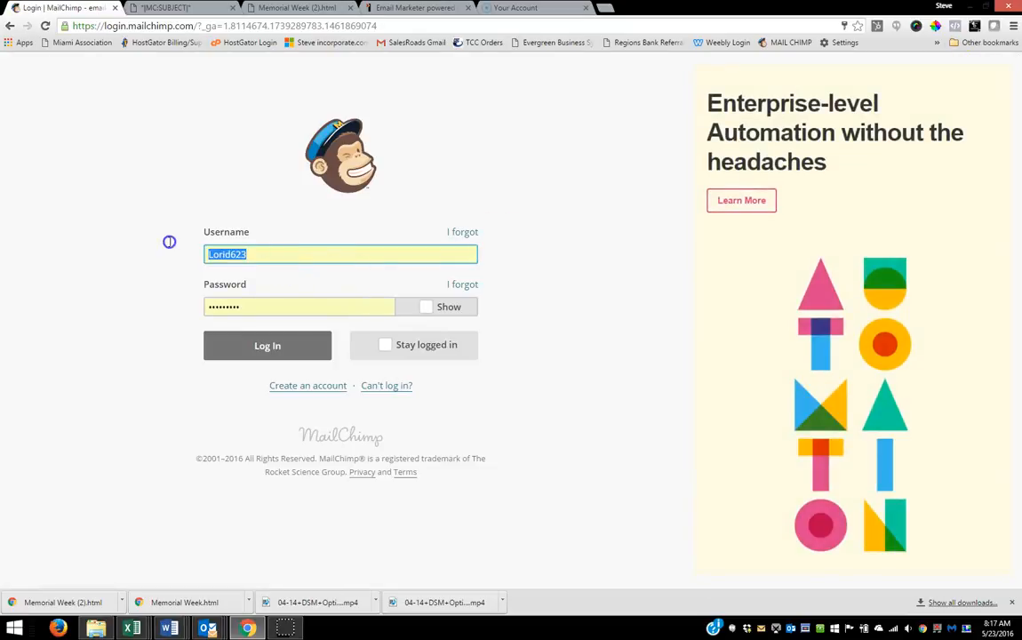
{"action": "type", "text": "kwfl"}
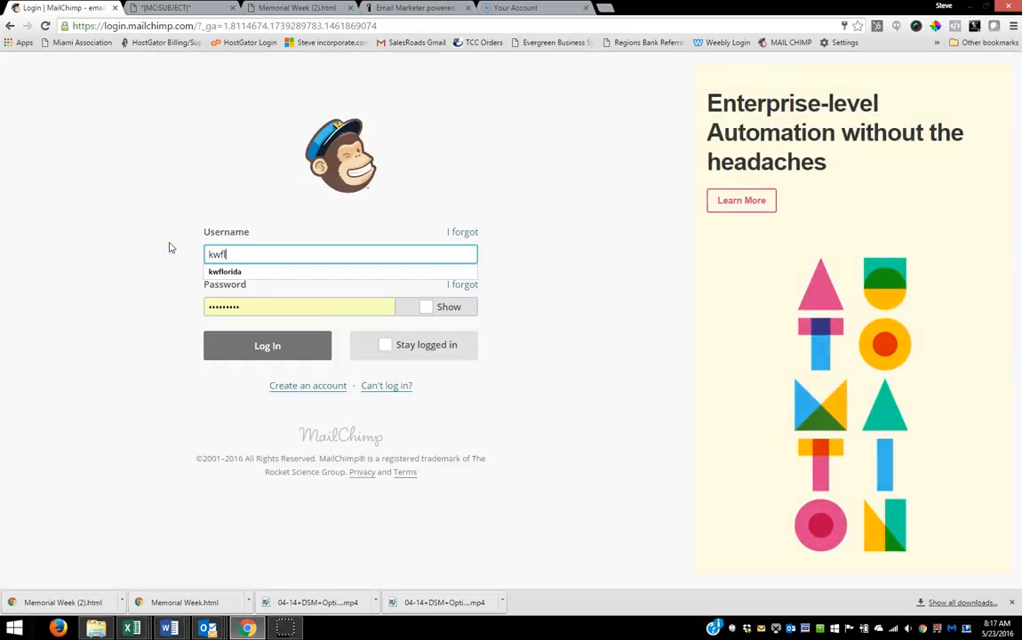
{"action": "left_click", "coordinate": [207, 271]}
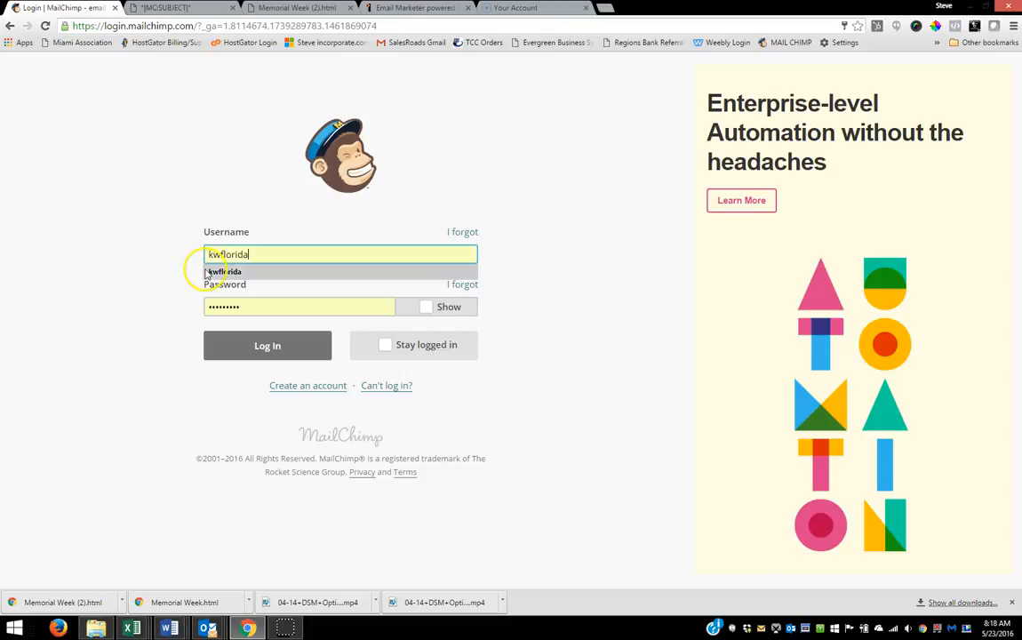
{"action": "left_click", "coordinate": [224, 306]}
{"action": "type", "text": "•"}
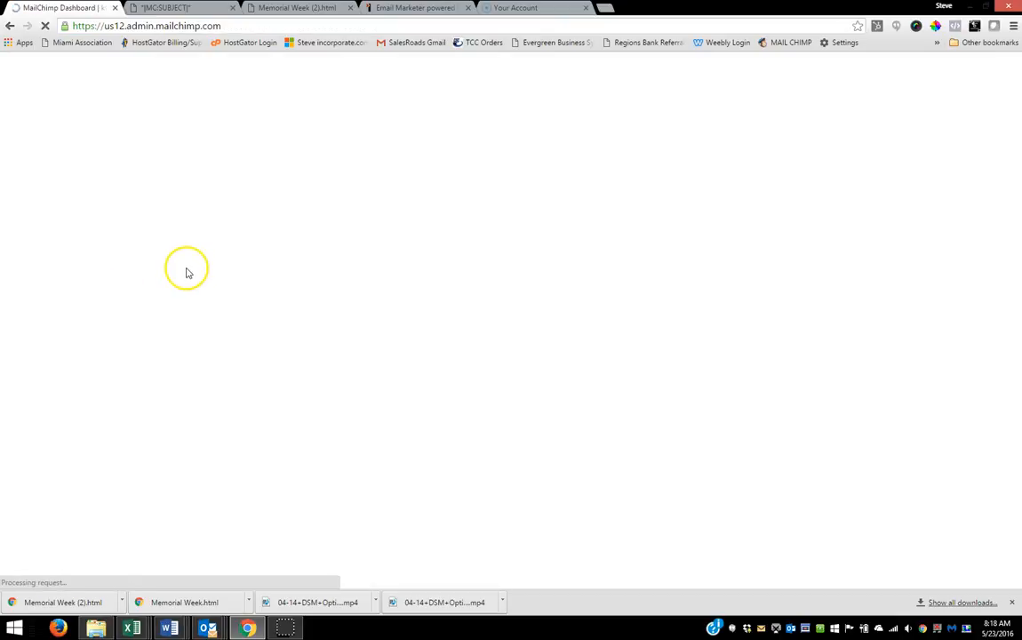
Step: Create a new paste-in-code template and delete all of its sample code
{"action": "left_click", "coordinate": [134, 78]}
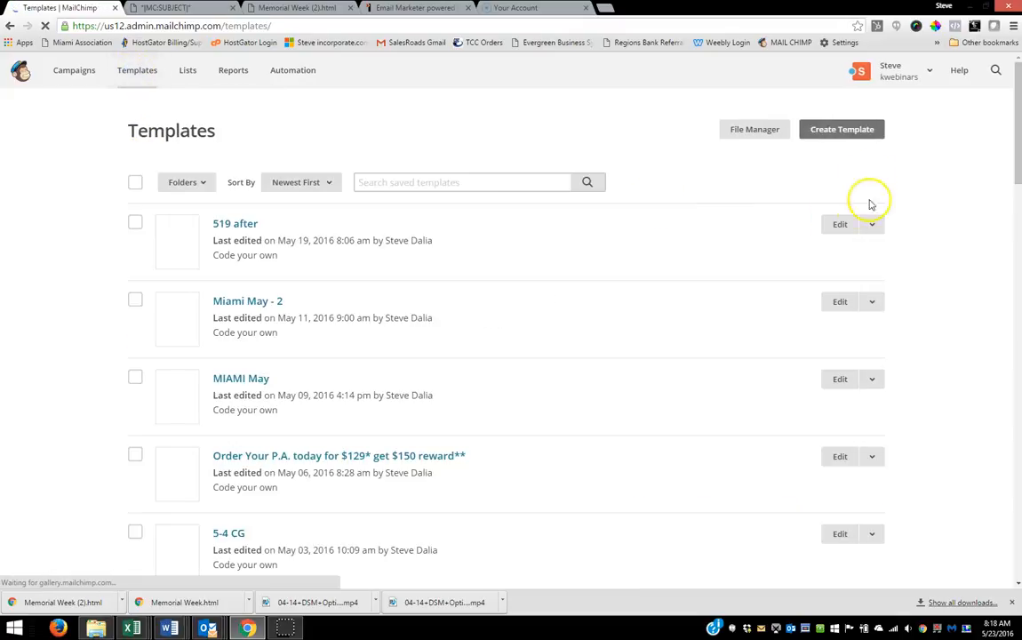
{"action": "left_click", "coordinate": [846, 130]}
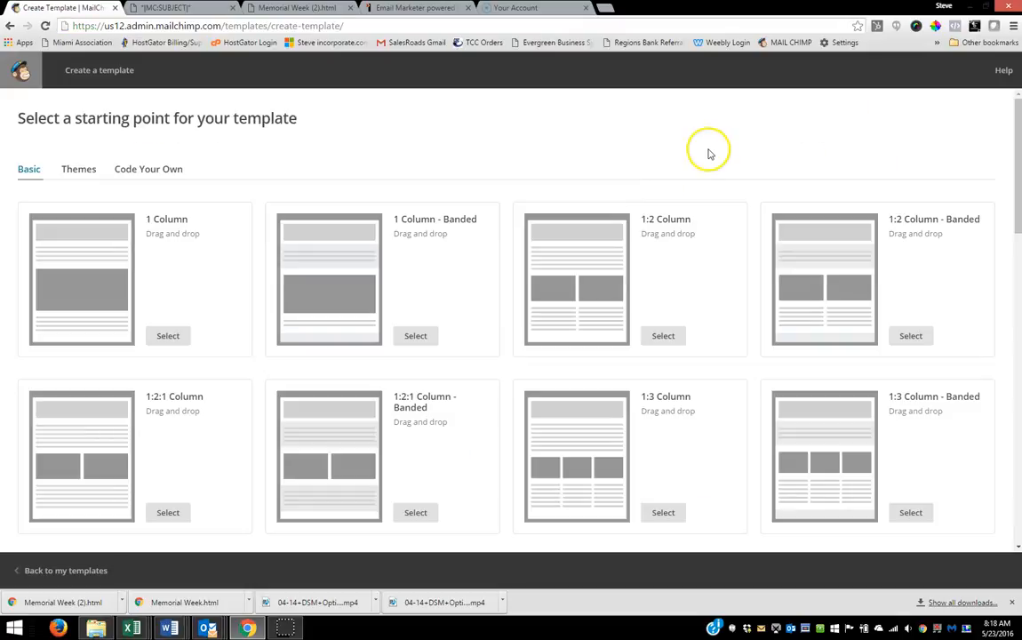
{"action": "left_click", "coordinate": [138, 171]}
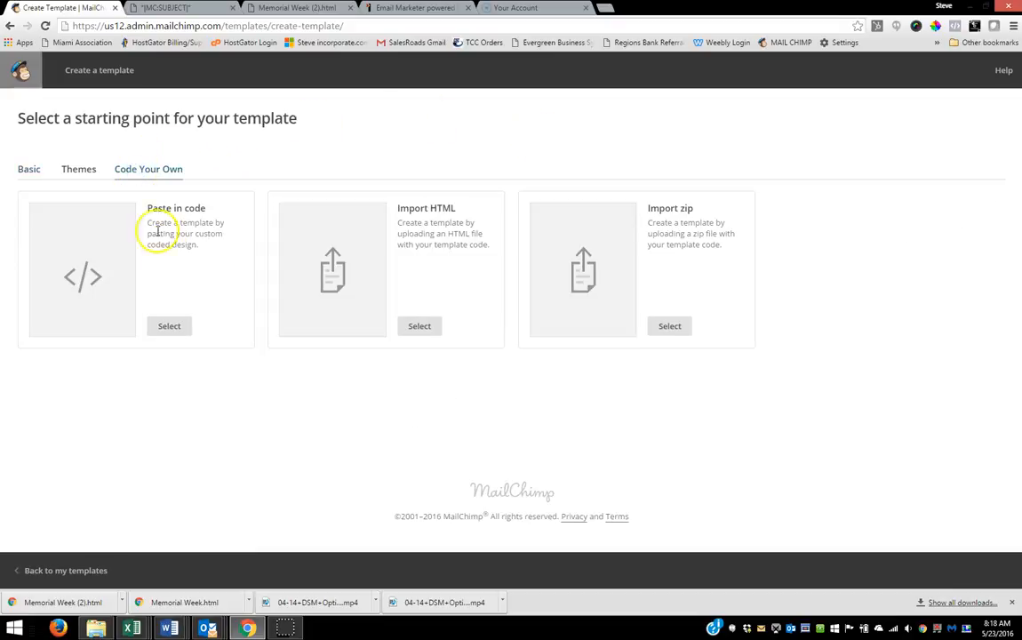
{"action": "left_click", "coordinate": [165, 326]}
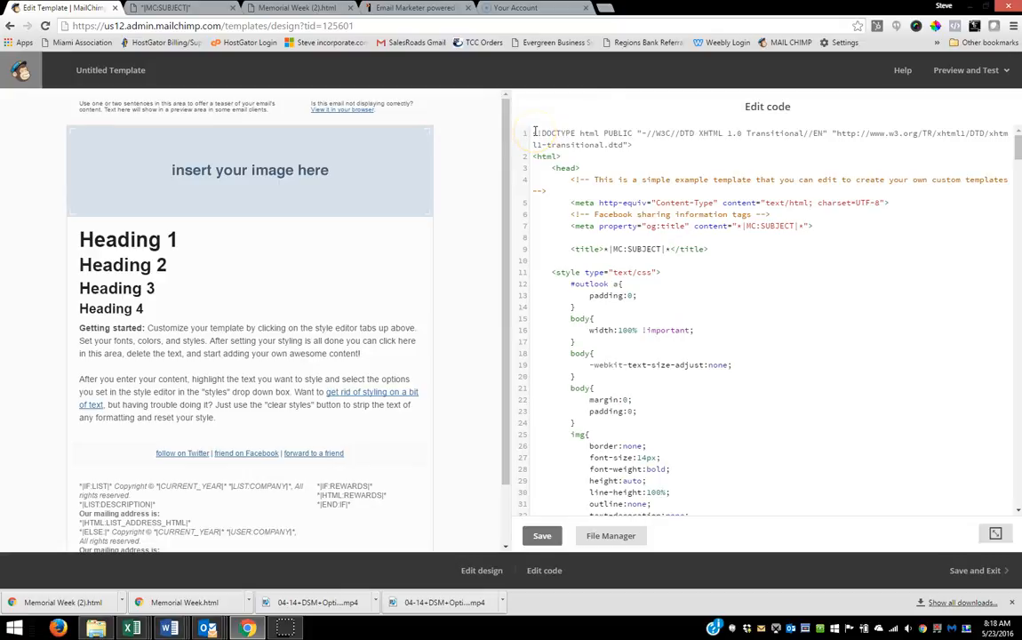
{"action": "left_click_drag", "start_coordinate": [533, 131], "coordinate": [594, 638]}
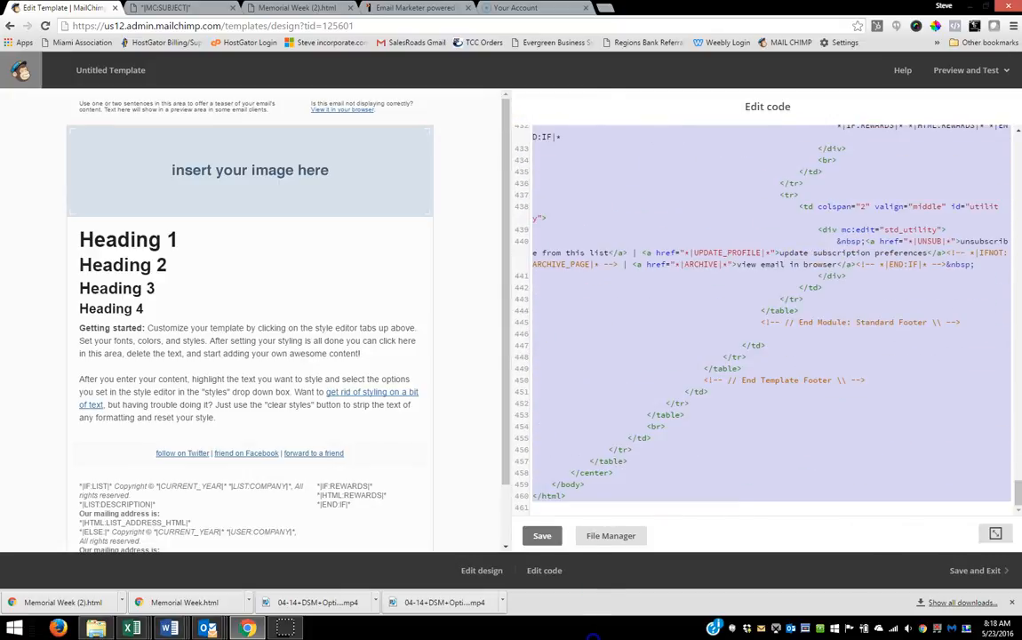
{"action": "key", "text": "Delete"}
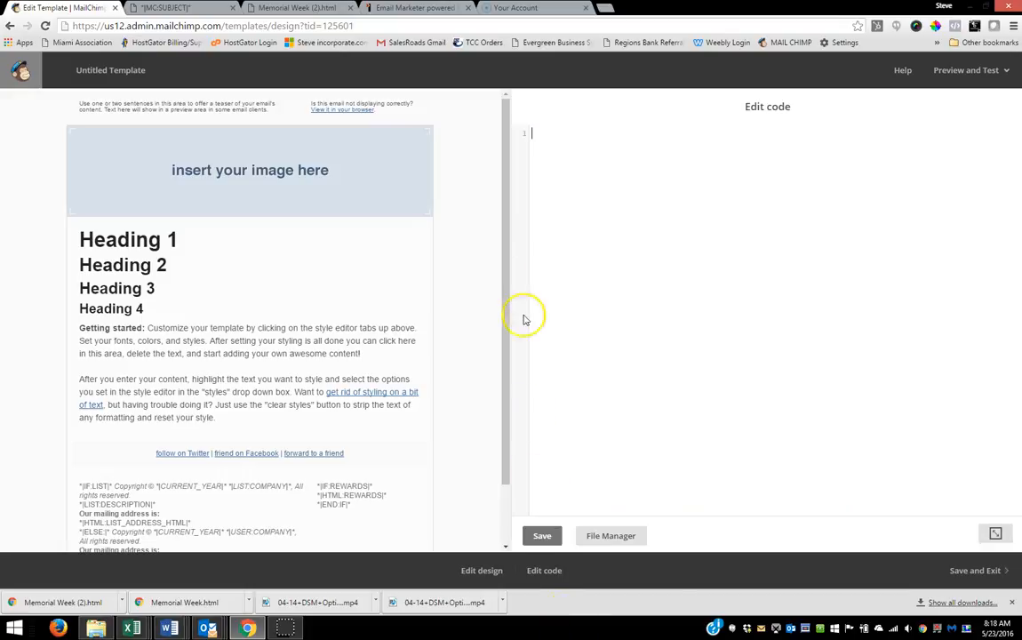
Step: Paste the Memorial Week (2).html source code into the empty template and save the template as 523
{"action": "left_click", "coordinate": [536, 132]}
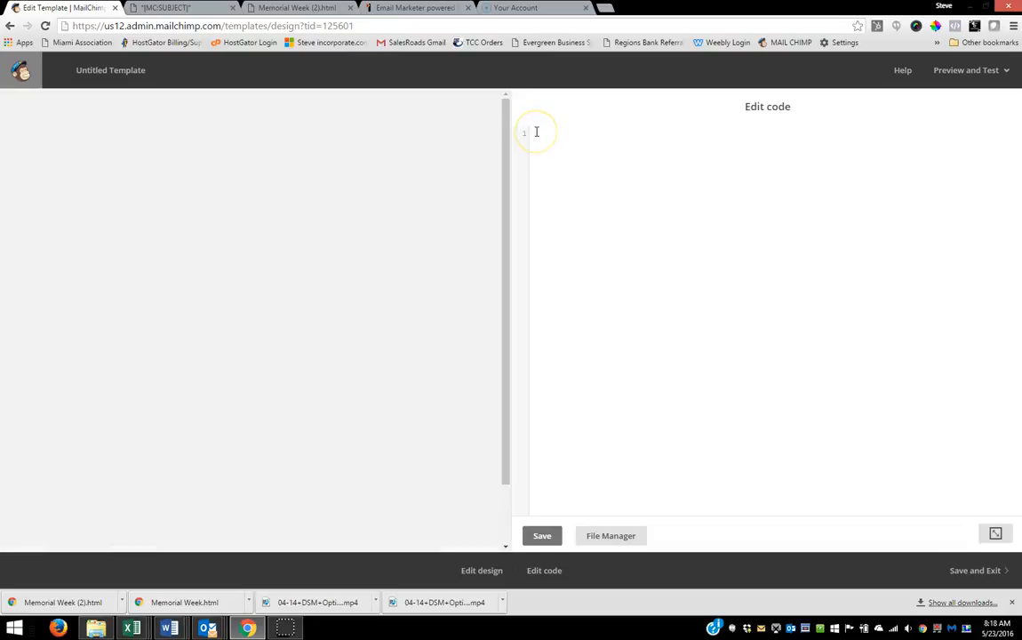
{"action": "left_click", "coordinate": [288, 11]}
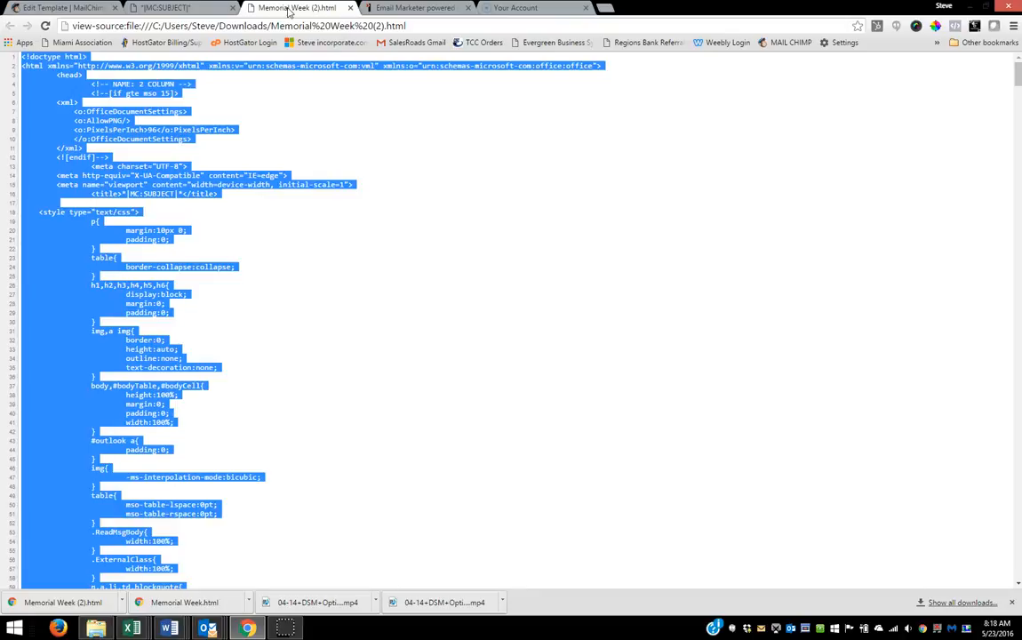
{"action": "left_click", "coordinate": [64, 8]}
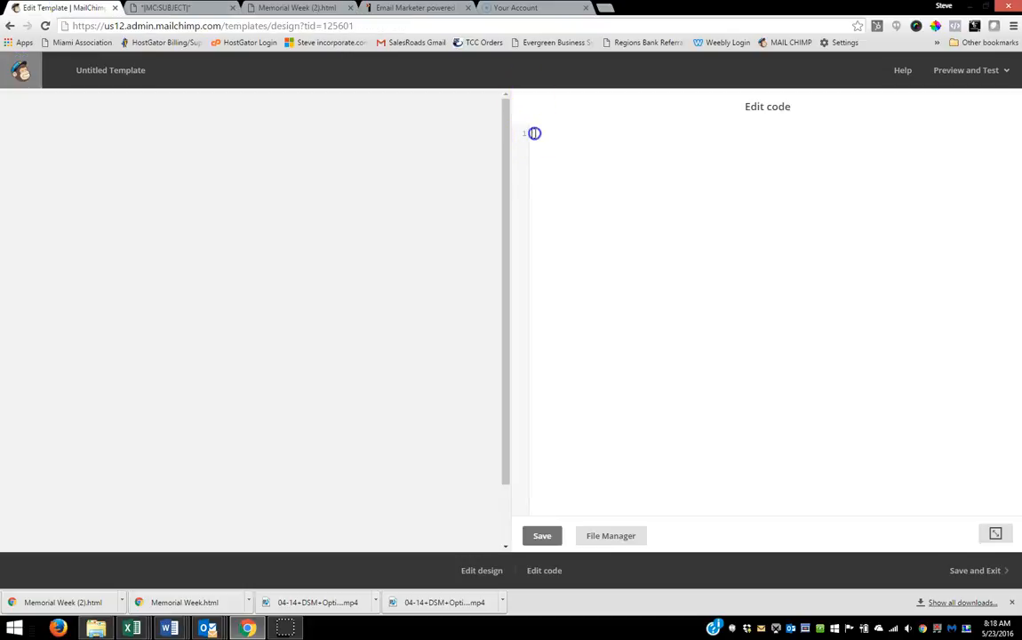
{"action": "key", "text": "ctrl+v"}
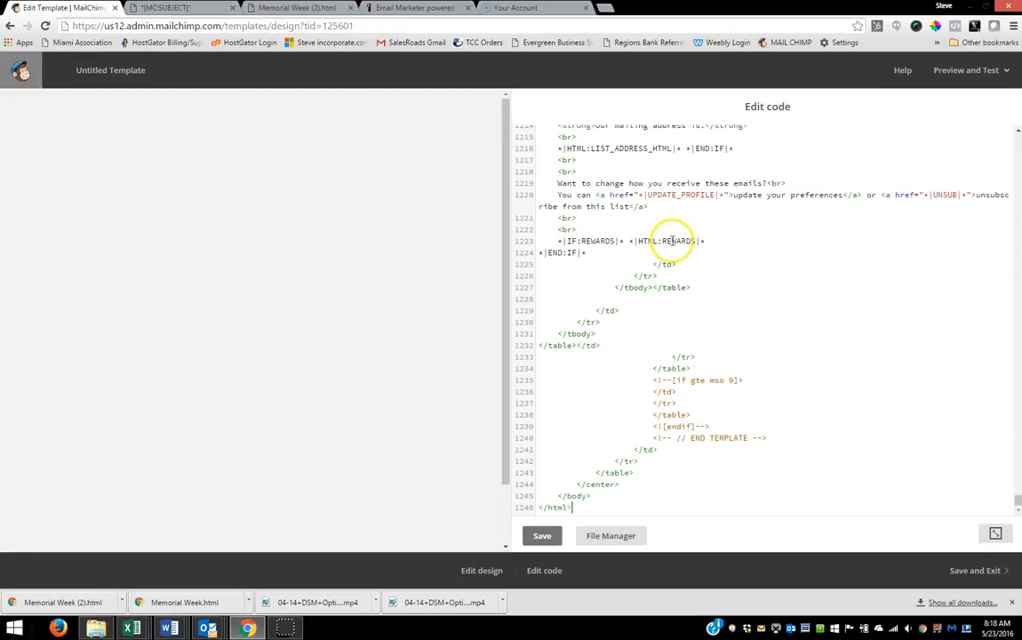
{"action": "left_click", "coordinate": [542, 536]}
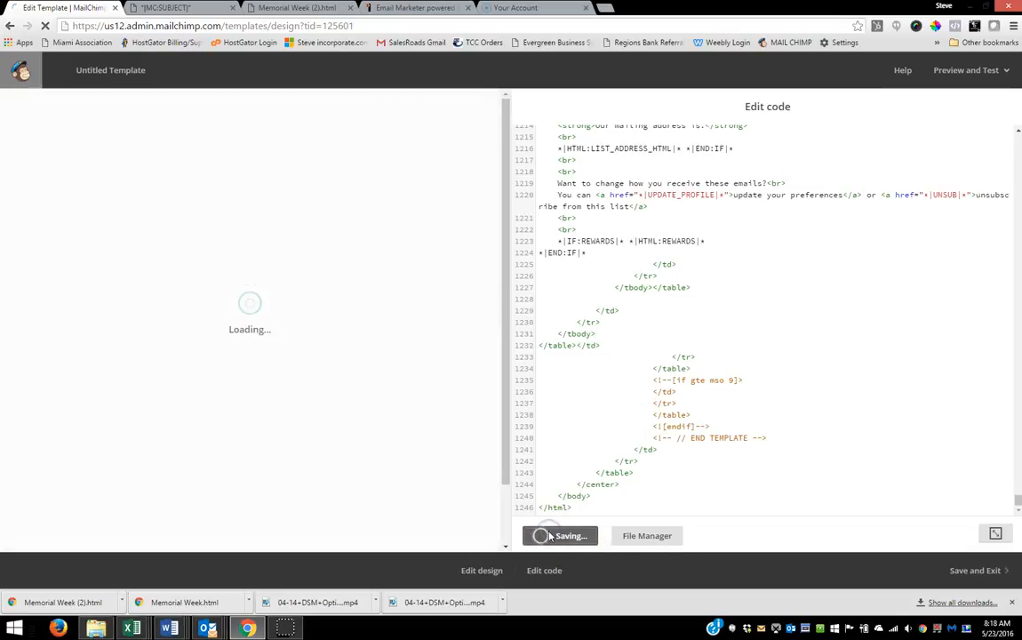
{"action": "left_click", "coordinate": [978, 571]}
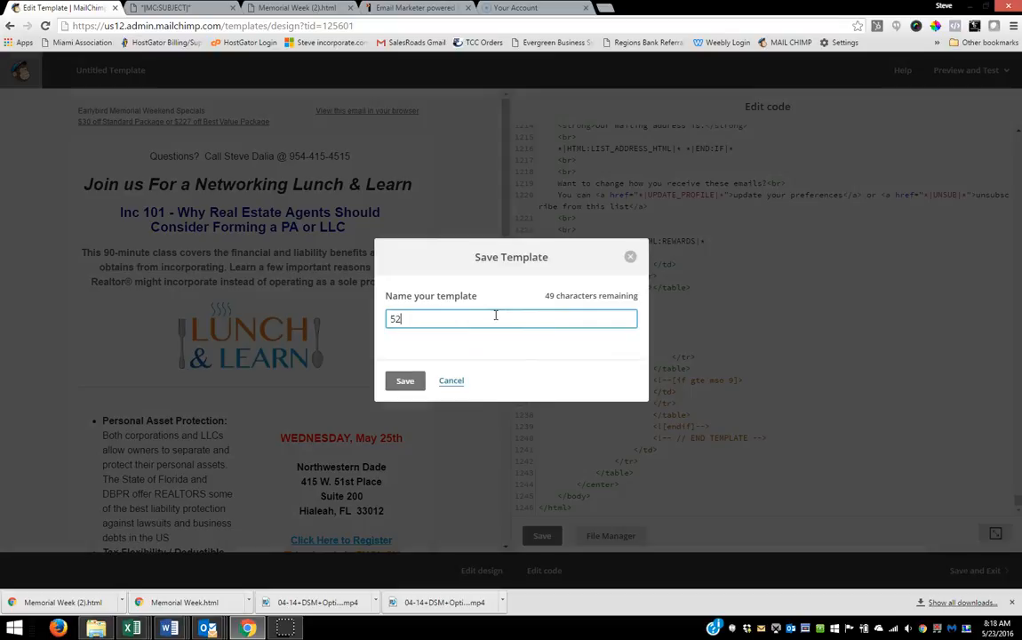
{"action": "left_click", "coordinate": [404, 380]}
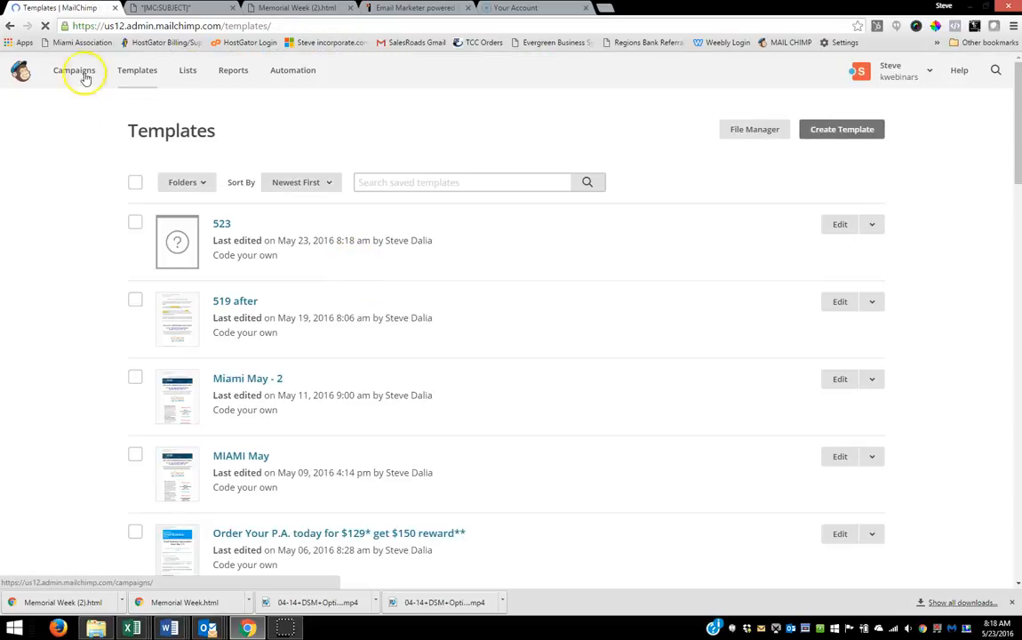
Step: Create a regular campaign addressed to the entire No Cost Corporation list
{"action": "left_click", "coordinate": [76, 71]}
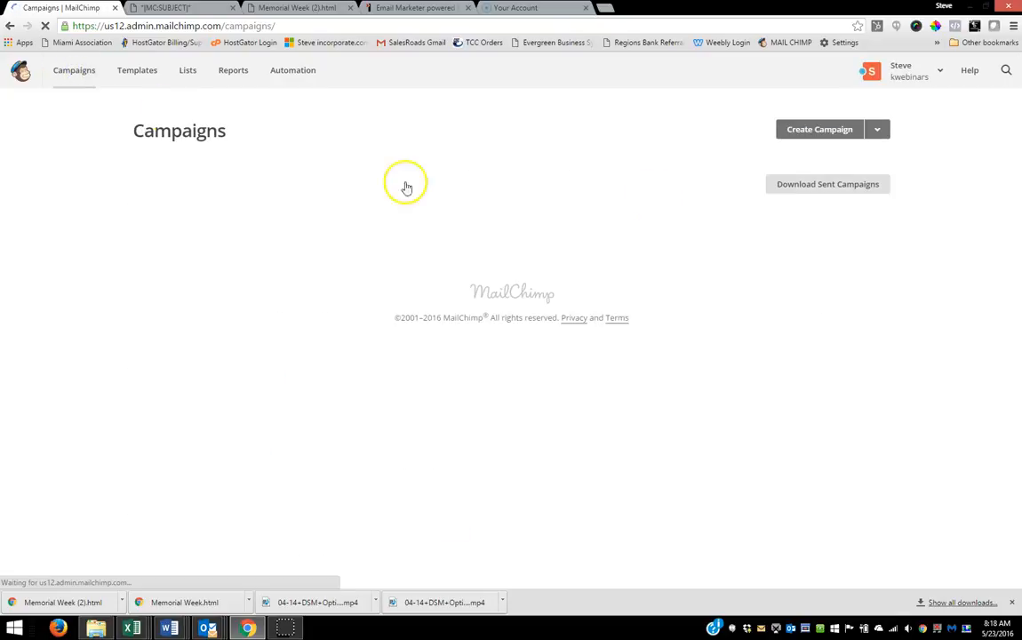
{"action": "left_click", "coordinate": [812, 132]}
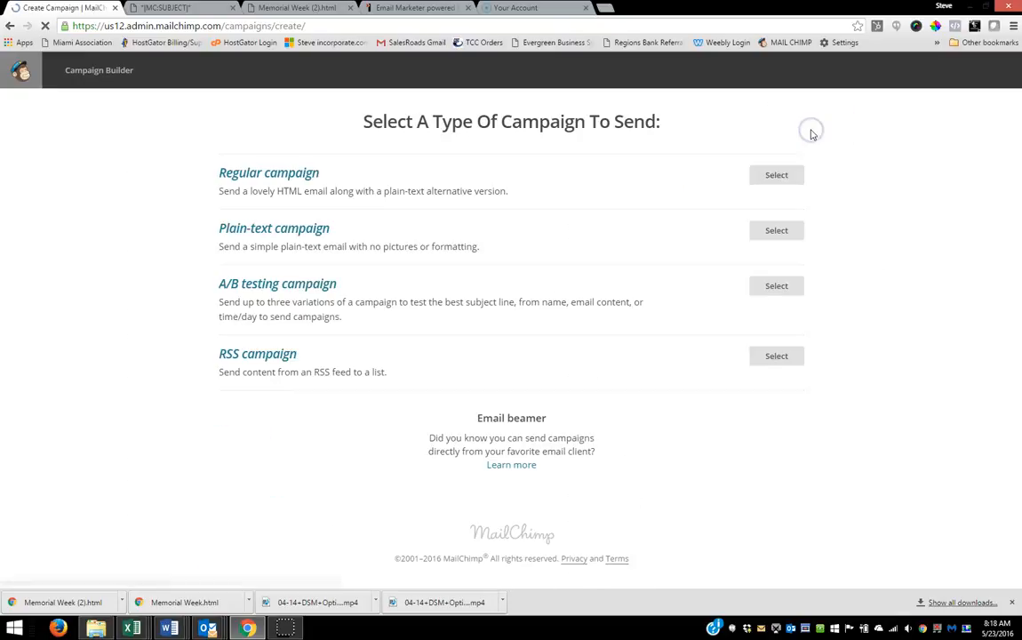
{"action": "left_click", "coordinate": [776, 175]}
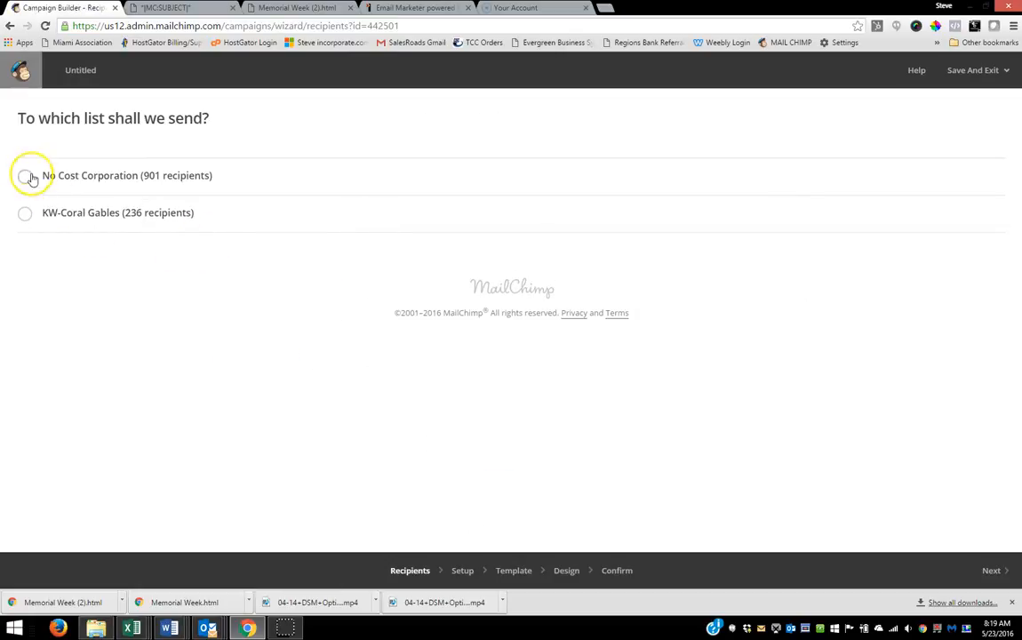
{"action": "left_click", "coordinate": [23, 177]}
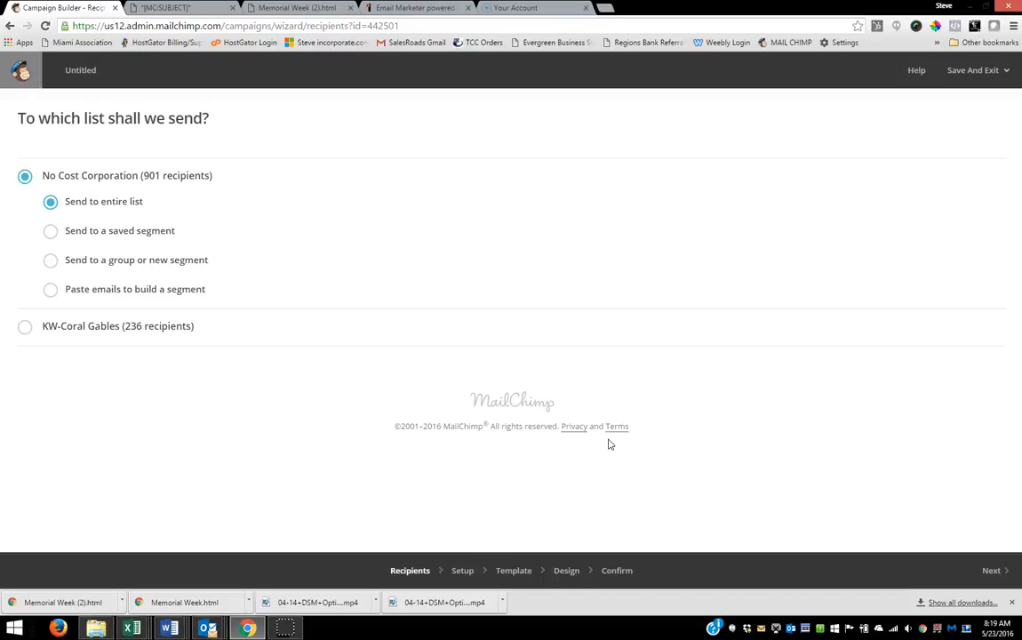
{"action": "left_click", "coordinate": [995, 569]}
Step: Name the campaign 523 and fill its email subject with the subject line copied from the Northwestern Dade Lunch & Learn message in Outlook
{"action": "left_click", "coordinate": [53, 187]}
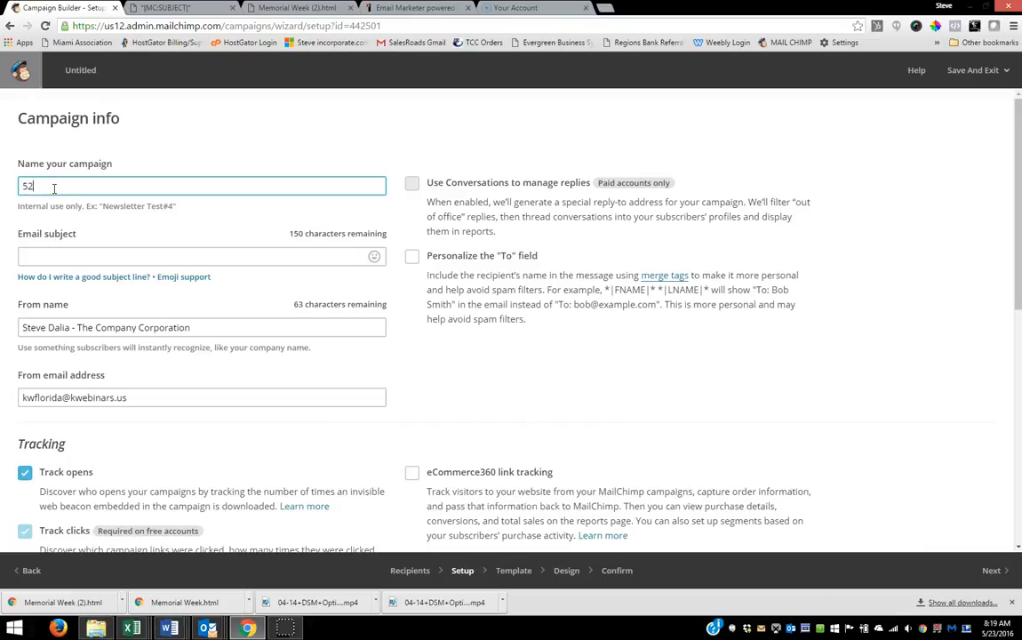
{"action": "left_click", "coordinate": [38, 249]}
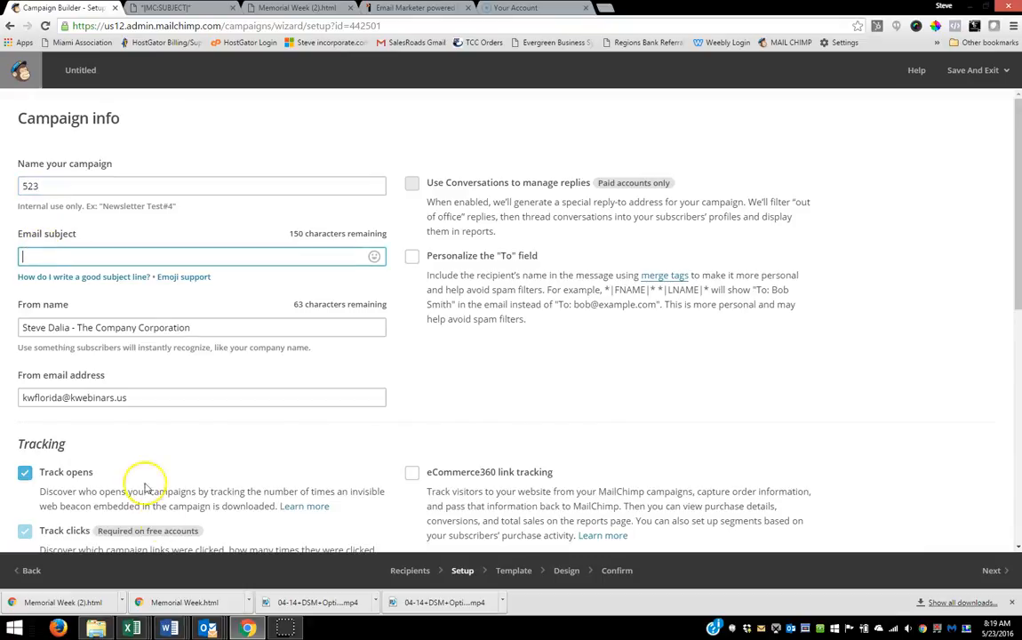
{"action": "mouse_move", "coordinate": [207, 628]}
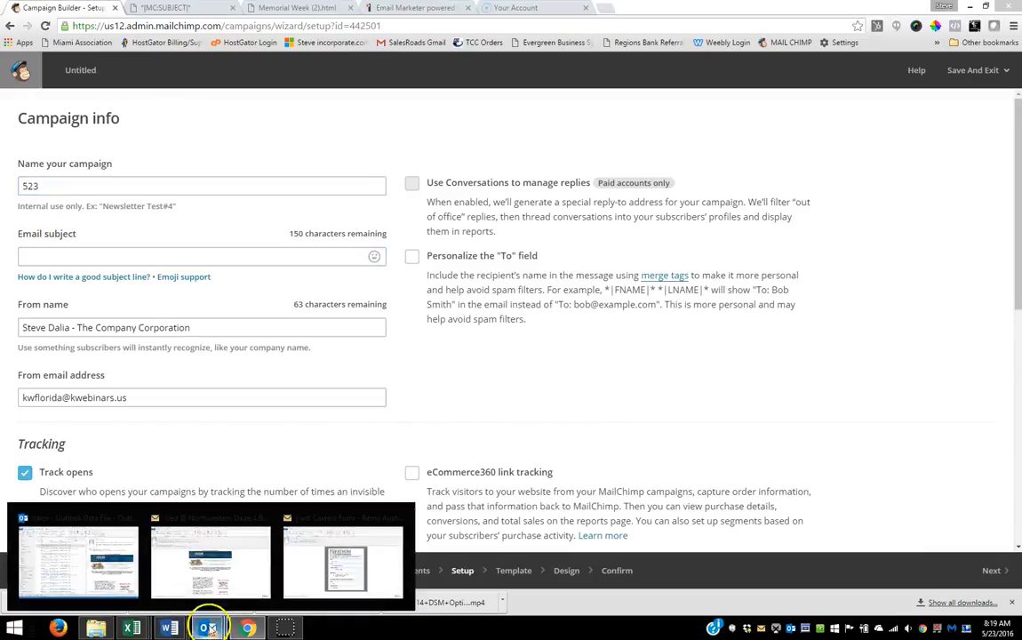
{"action": "left_click", "coordinate": [210, 533]}
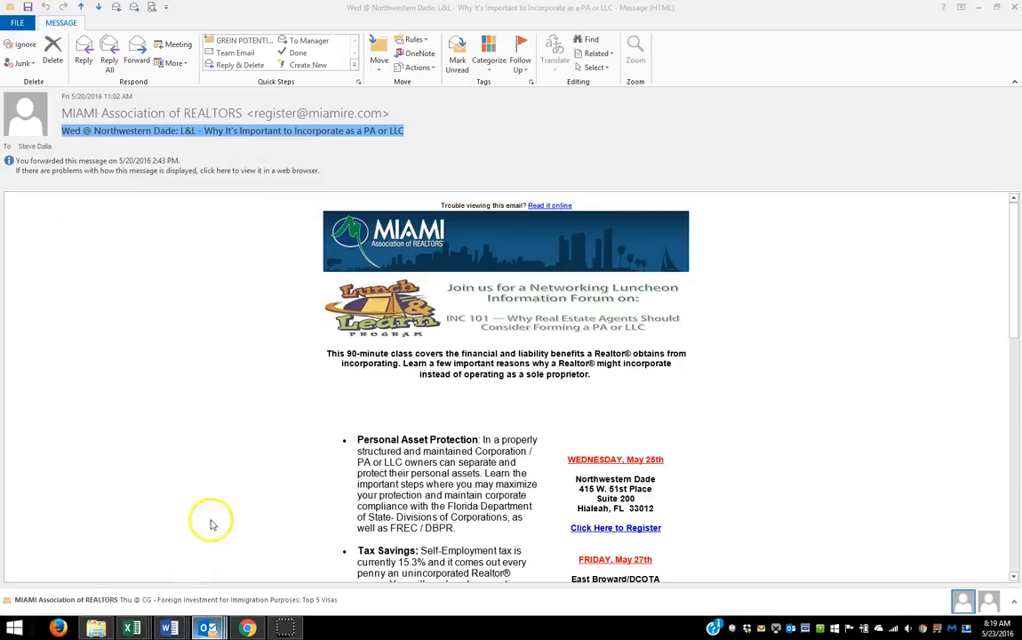
{"action": "right_click", "coordinate": [255, 138]}
{"action": "left_click", "coordinate": [271, 154]}
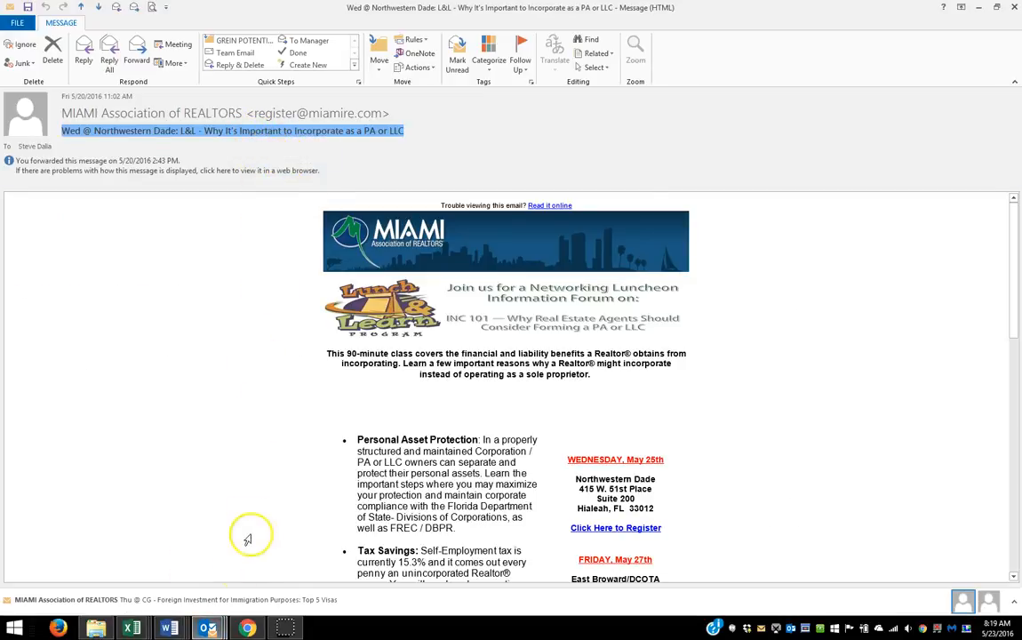
{"action": "left_click", "coordinate": [247, 628]}
{"action": "left_click", "coordinate": [65, 257]}
{"action": "right_click", "coordinate": [76, 255]}
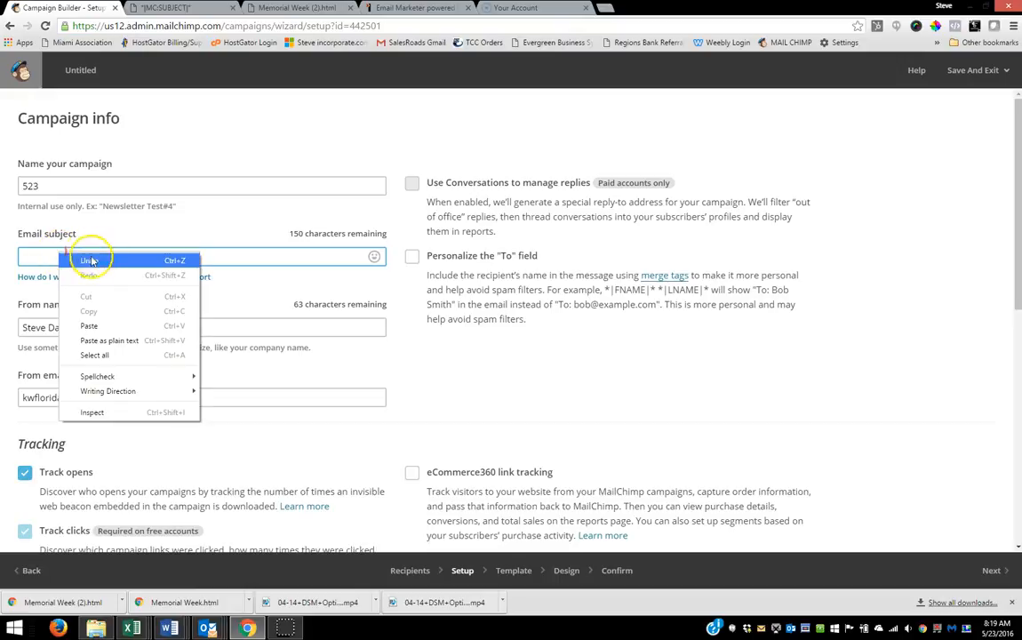
{"action": "left_click", "coordinate": [92, 324]}
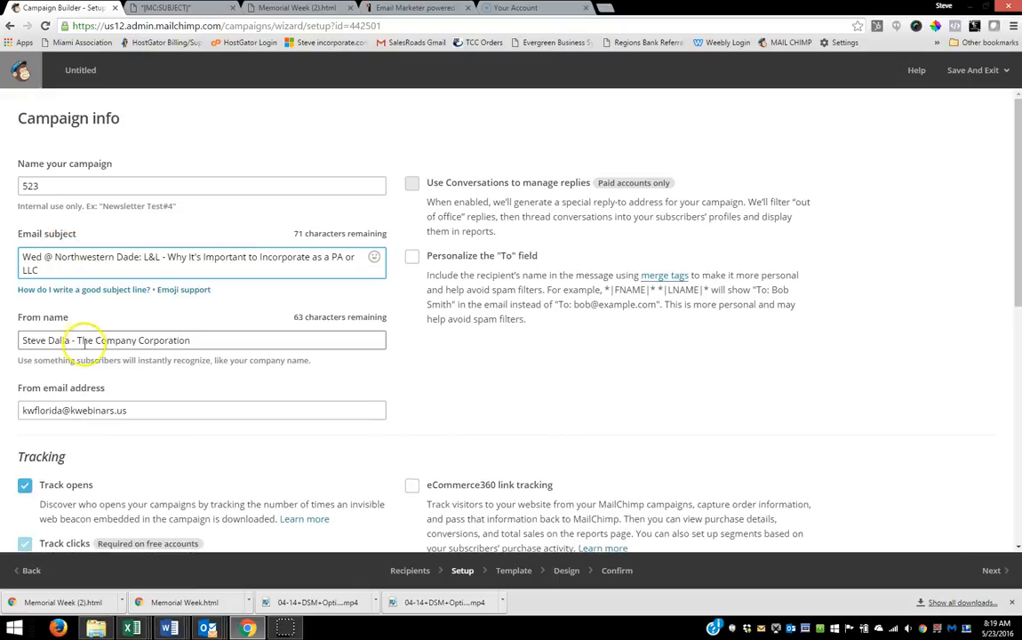
Step: Replace the company part of the From name with "Incorporation Class Instructor" and base the campaign on the saved template 523
{"action": "left_click_drag", "start_coordinate": [80, 340], "coordinate": [223, 352]}
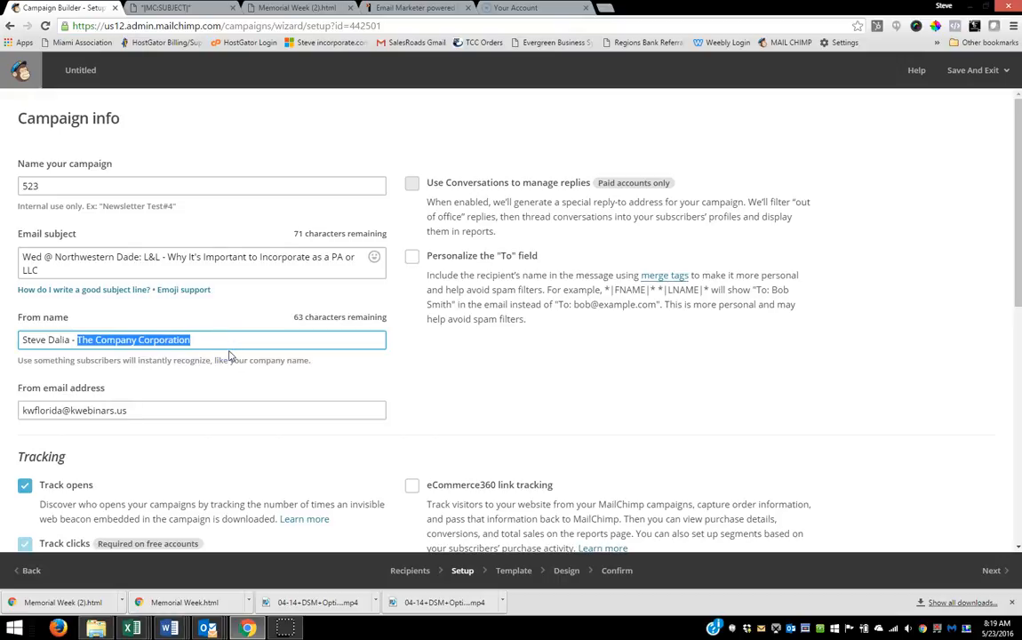
{"action": "type", "text": "I"}
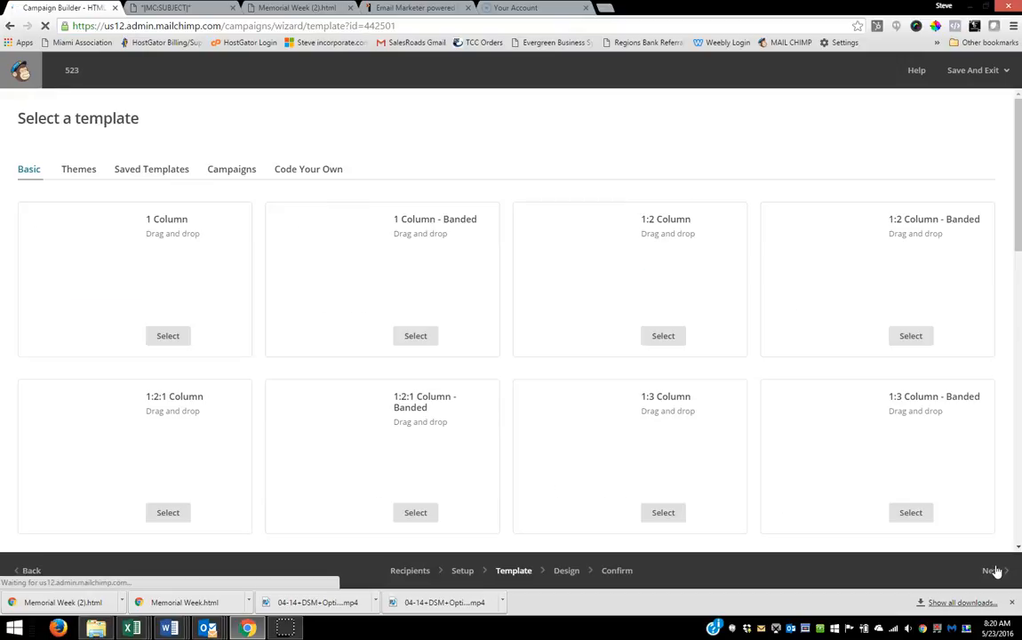
{"action": "left_click", "coordinate": [135, 169]}
{"action": "left_click", "coordinate": [167, 377]}
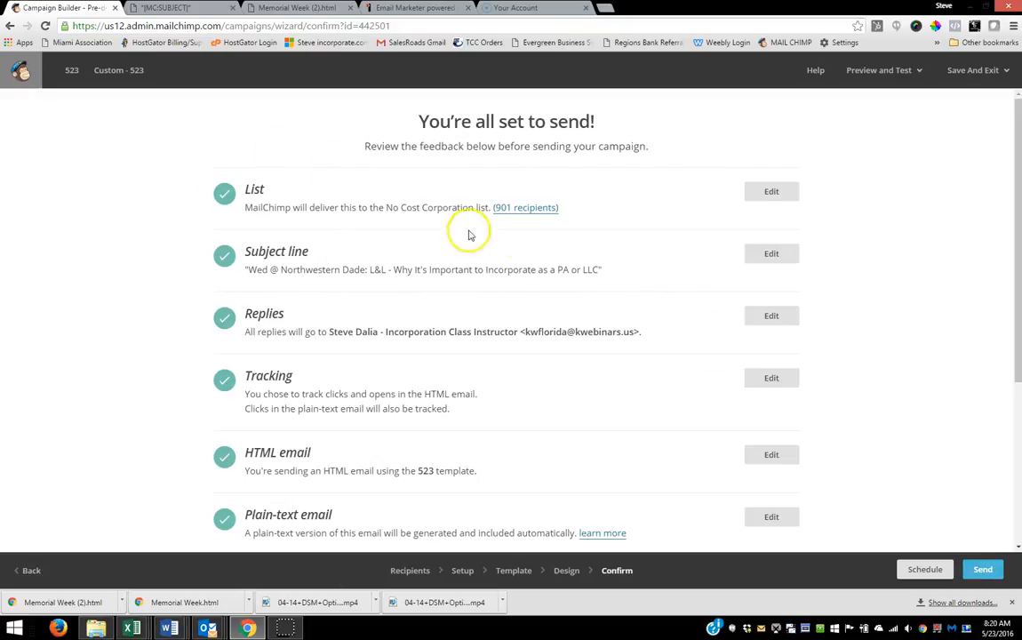
Step: Send campaign 523 immediately to the No Cost Corporation list and check its entry among the campaigns
{"action": "left_click", "coordinate": [985, 569]}
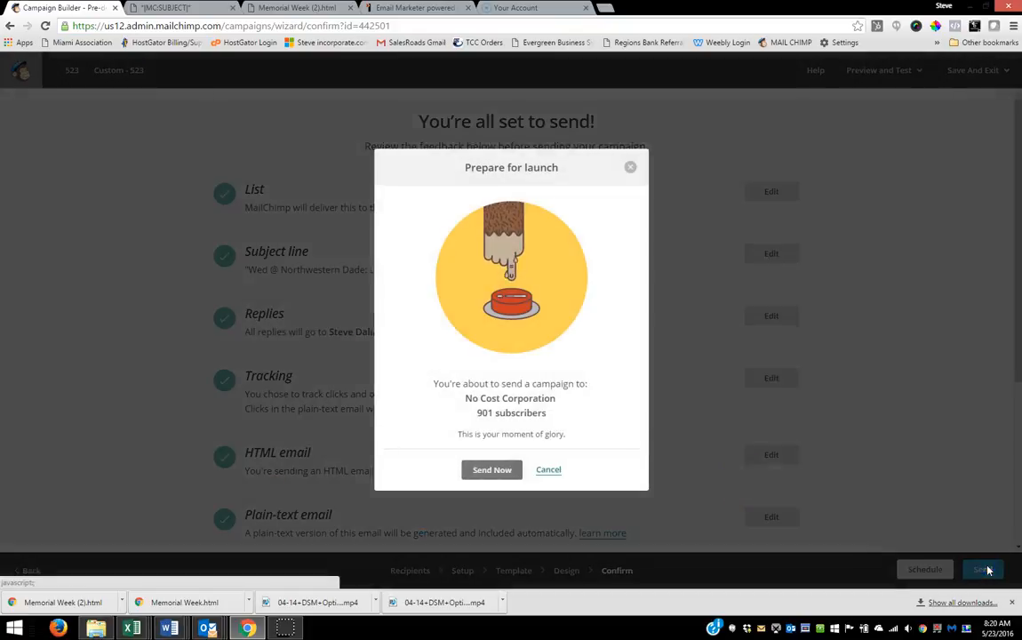
{"action": "left_click", "coordinate": [487, 471]}
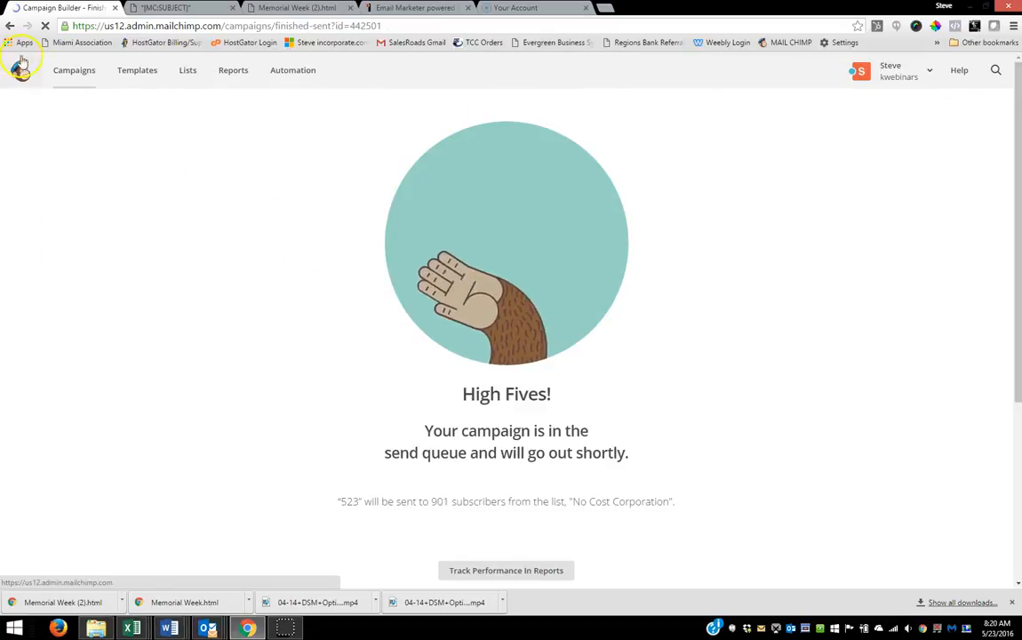
{"action": "left_click", "coordinate": [76, 71]}
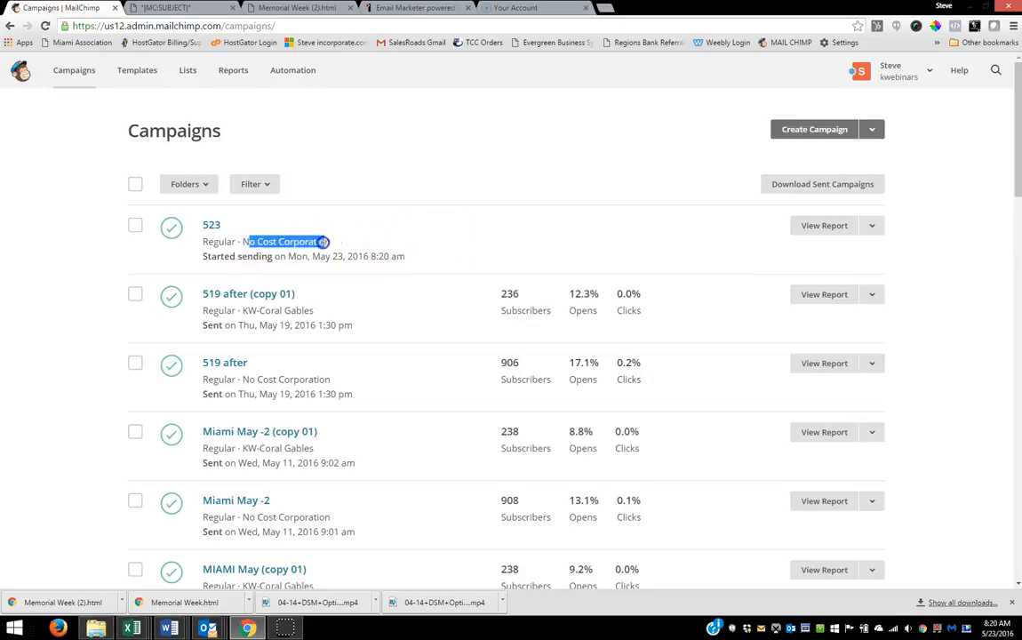
{"action": "left_click_drag", "start_coordinate": [323, 242], "coordinate": [408, 256]}
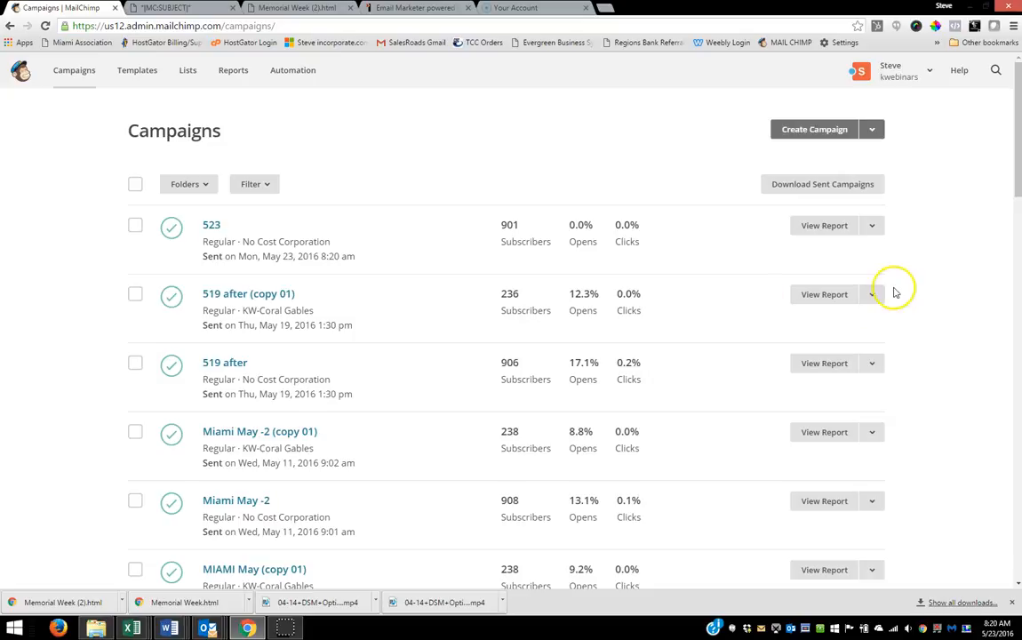
Step: Replicate the sent campaign 523 and address the copy to the entire KW-Coral Gables list
{"action": "left_click", "coordinate": [871, 226]}
{"action": "left_click", "coordinate": [816, 308]}
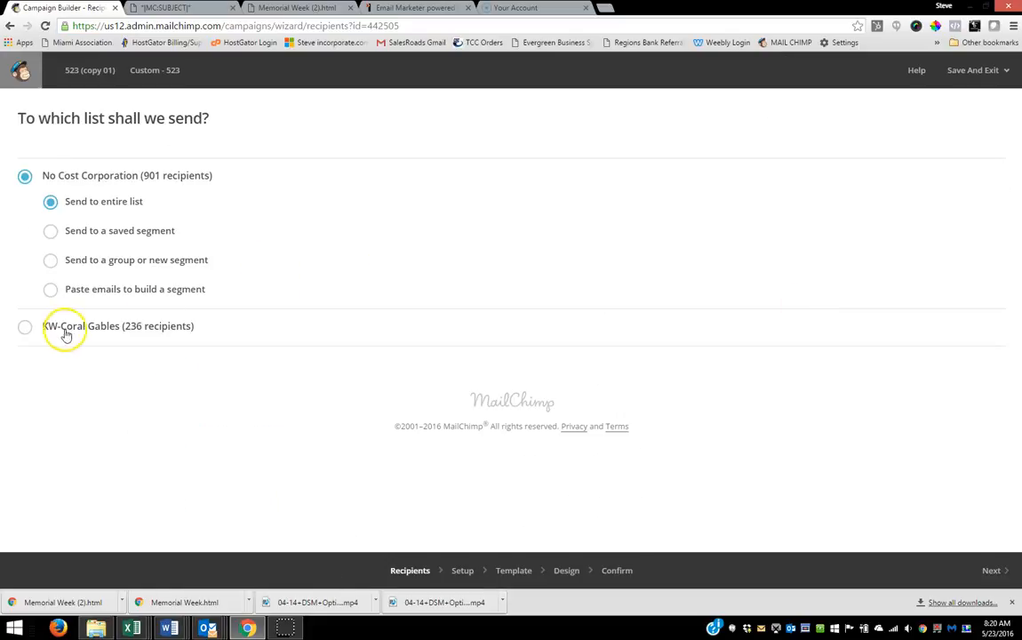
{"action": "left_click", "coordinate": [26, 327]}
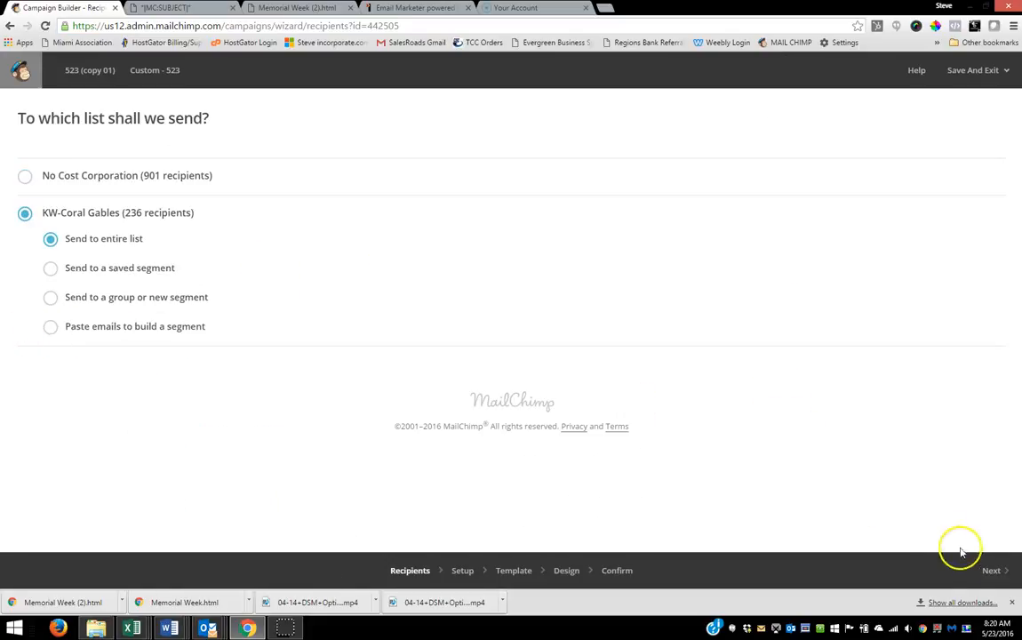
{"action": "left_click", "coordinate": [993, 571]}
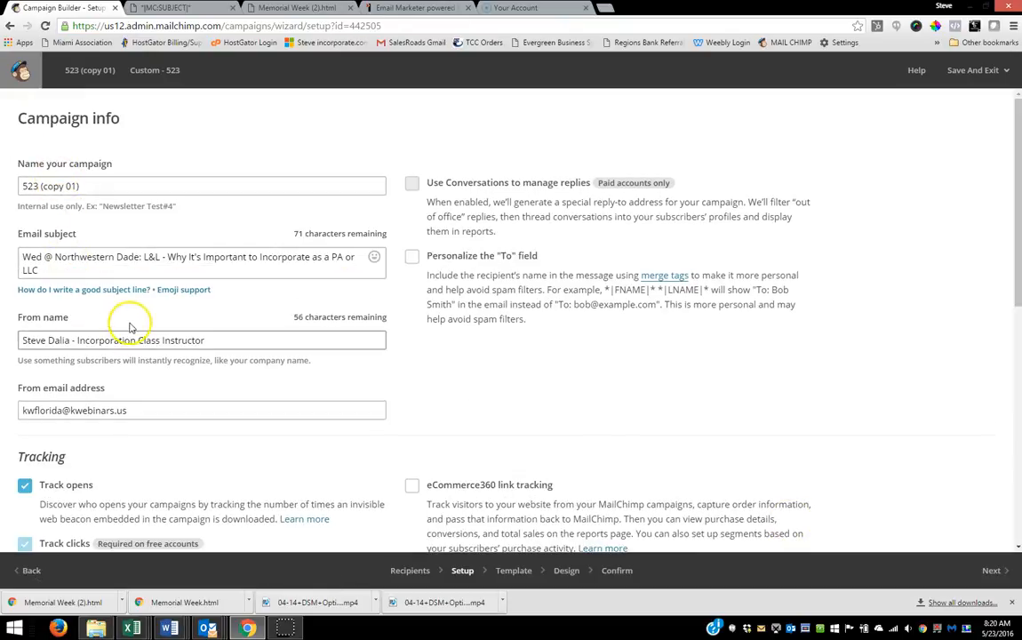
Step: Keep the copied campaign's setup and design, and send it immediately to the KW-Coral Gables list
{"action": "left_click", "coordinate": [997, 571]}
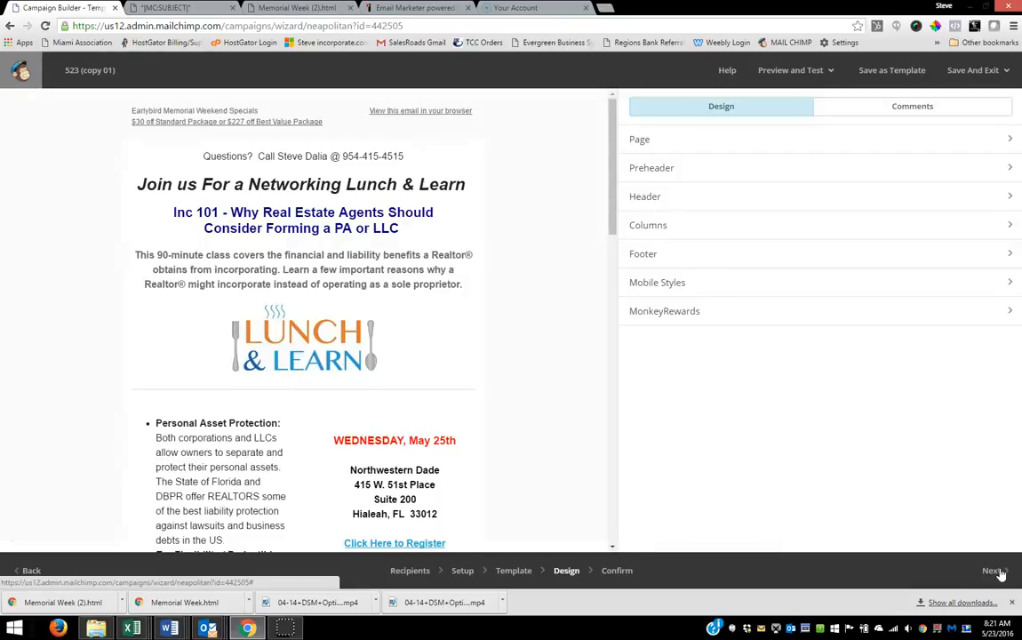
{"action": "left_click", "coordinate": [991, 573]}
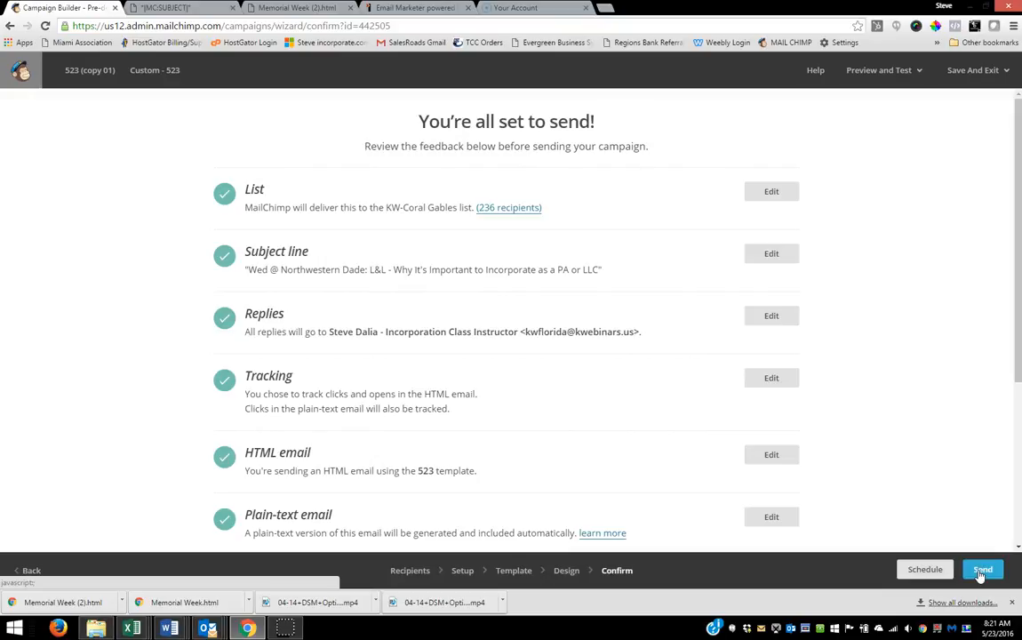
{"action": "left_click", "coordinate": [981, 571]}
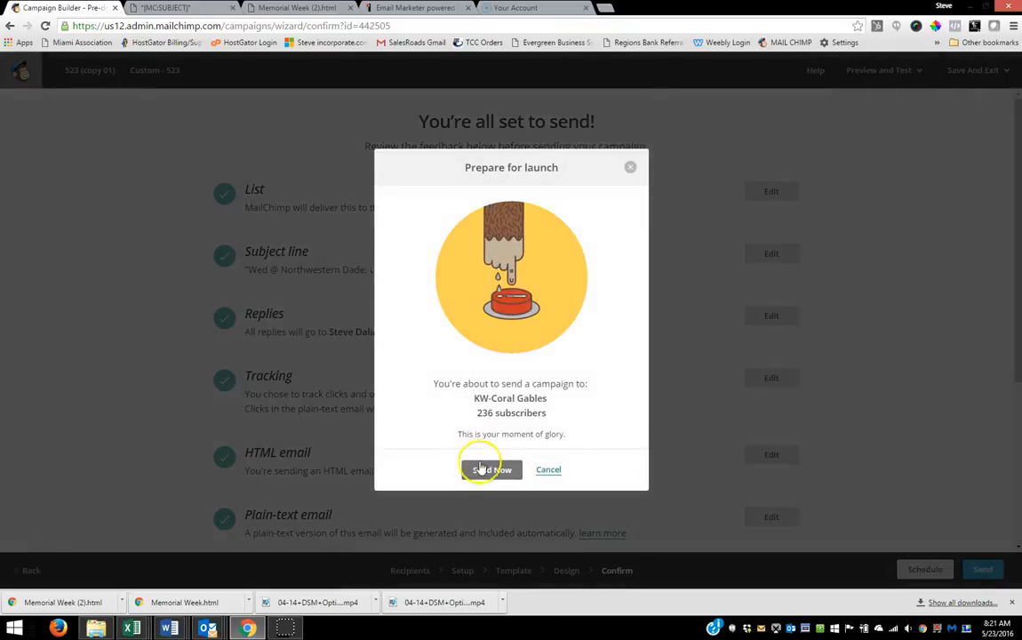
{"action": "left_click", "coordinate": [488, 471]}
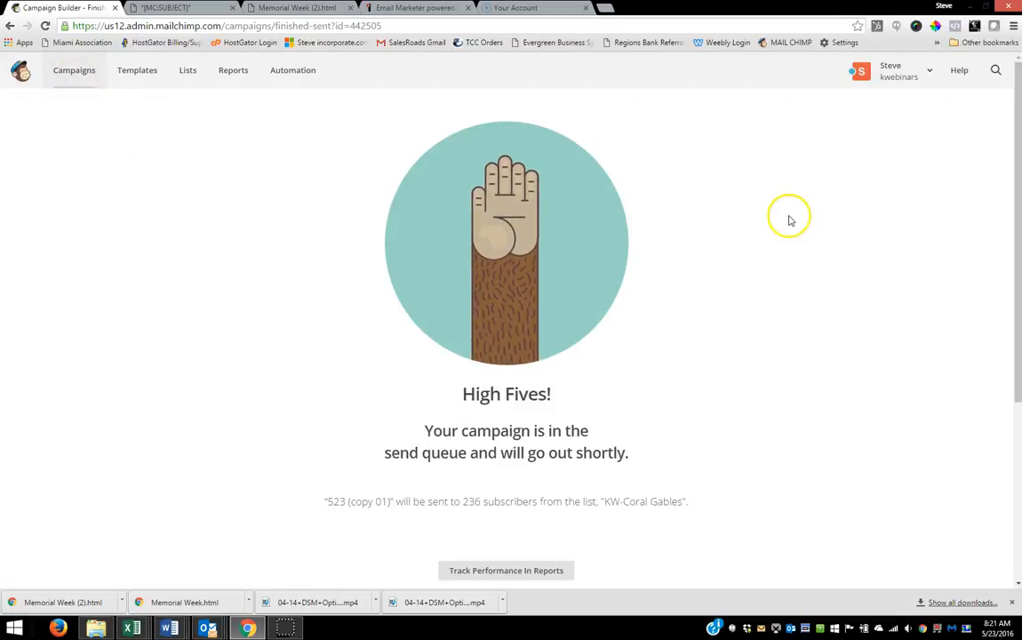
{"action": "left_click", "coordinate": [921, 73]}
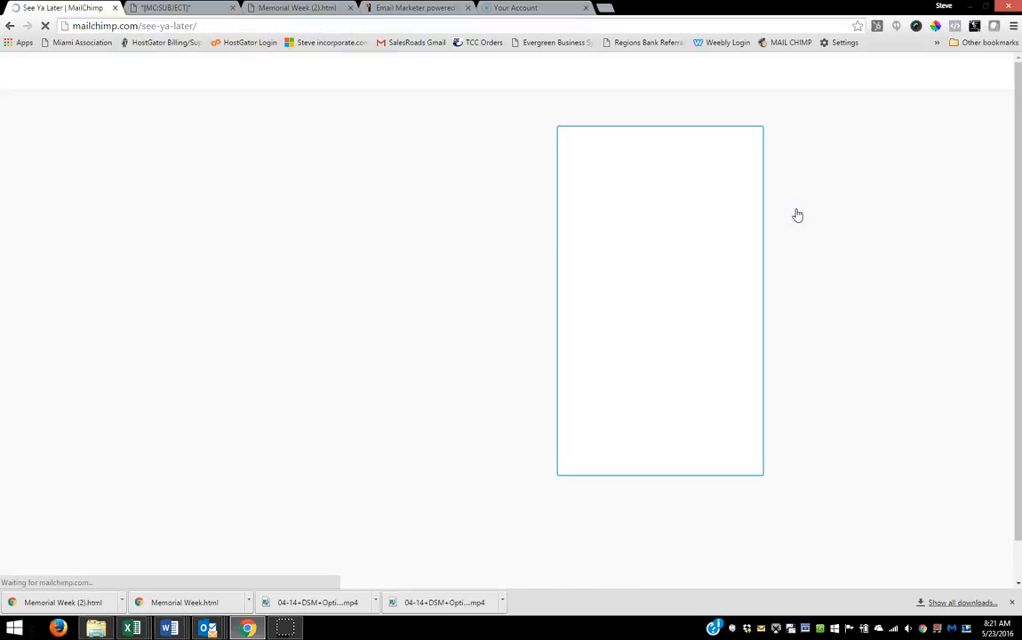
{"action": "left_click", "coordinate": [129, 628]}
{"action": "left_click", "coordinate": [102, 578]}
{"action": "left_click", "coordinate": [29, 293]}
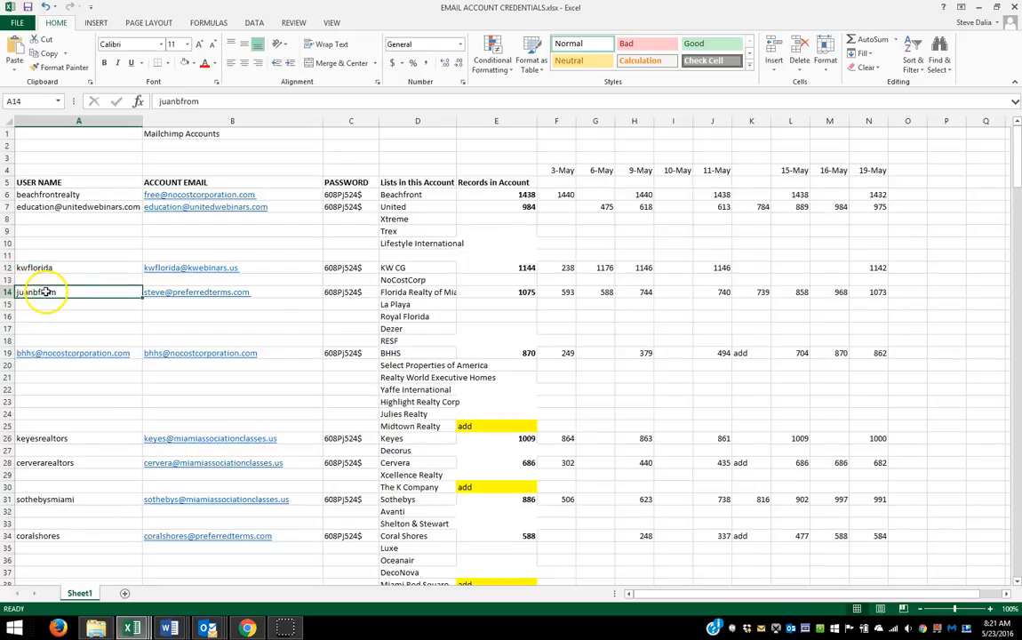
{"action": "left_click", "coordinate": [249, 627]}
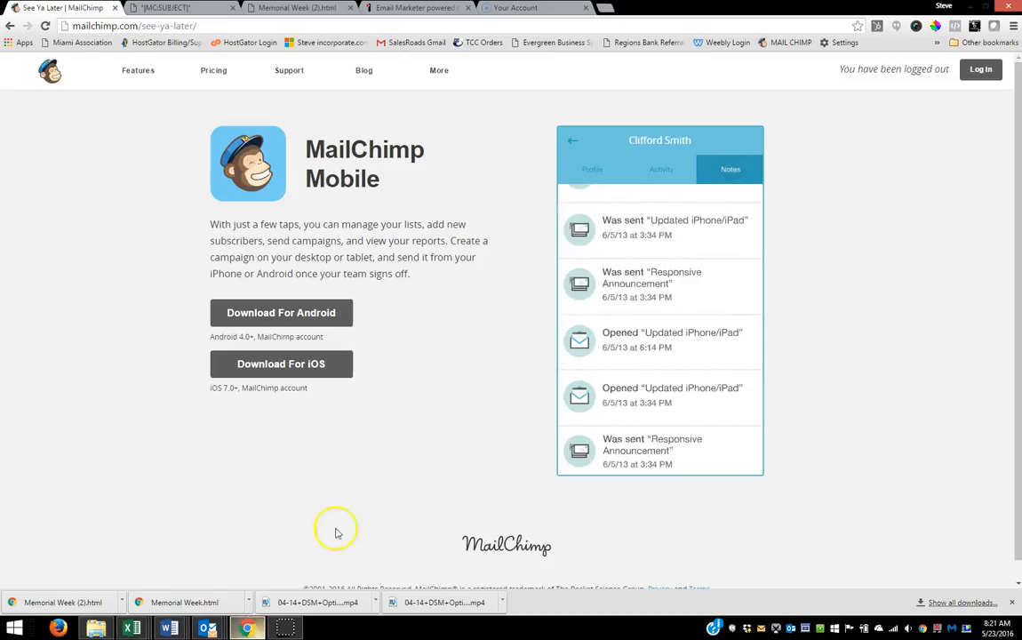
Step: Log in to MailChimp with the username found in the workbook and enter the account password
{"action": "left_click", "coordinate": [980, 68]}
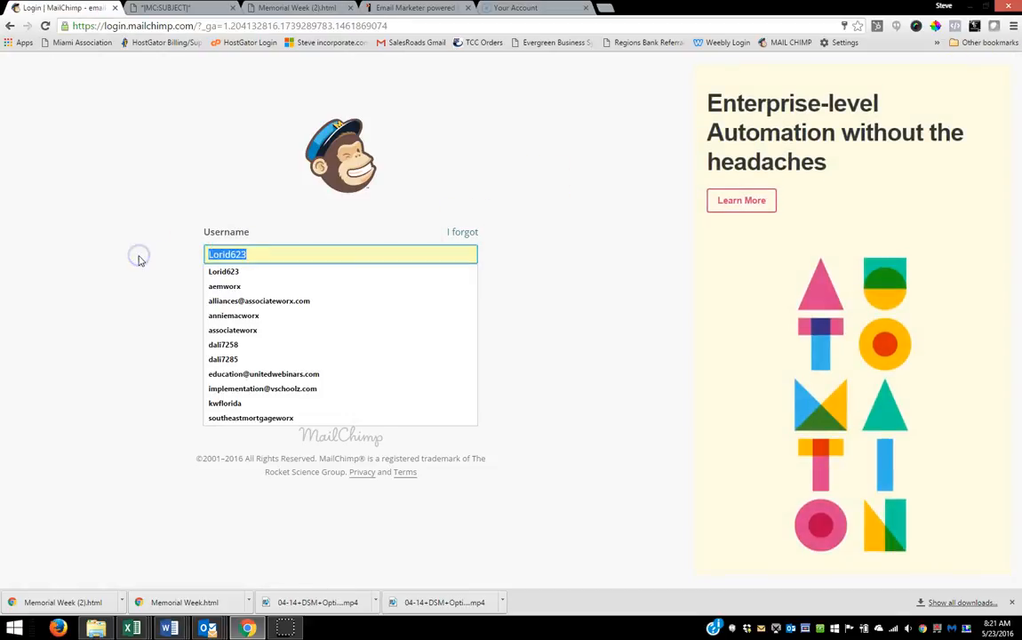
{"action": "type", "text": "juan"}
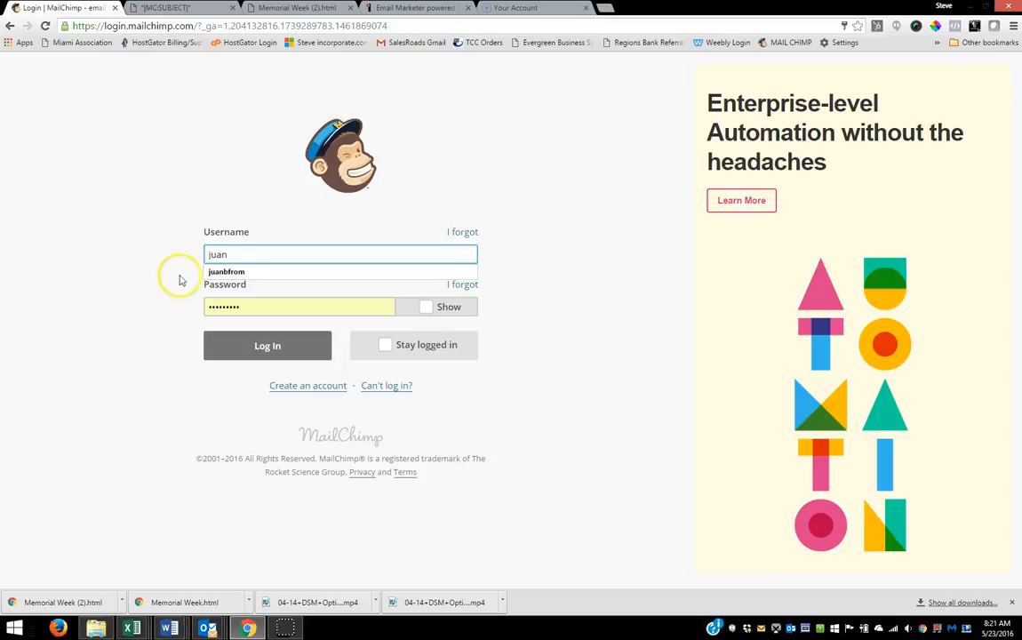
{"action": "left_click", "coordinate": [211, 272]}
{"action": "left_click_drag", "start_coordinate": [262, 305], "coordinate": [71, 313]}
{"action": "type", "text": "••"}
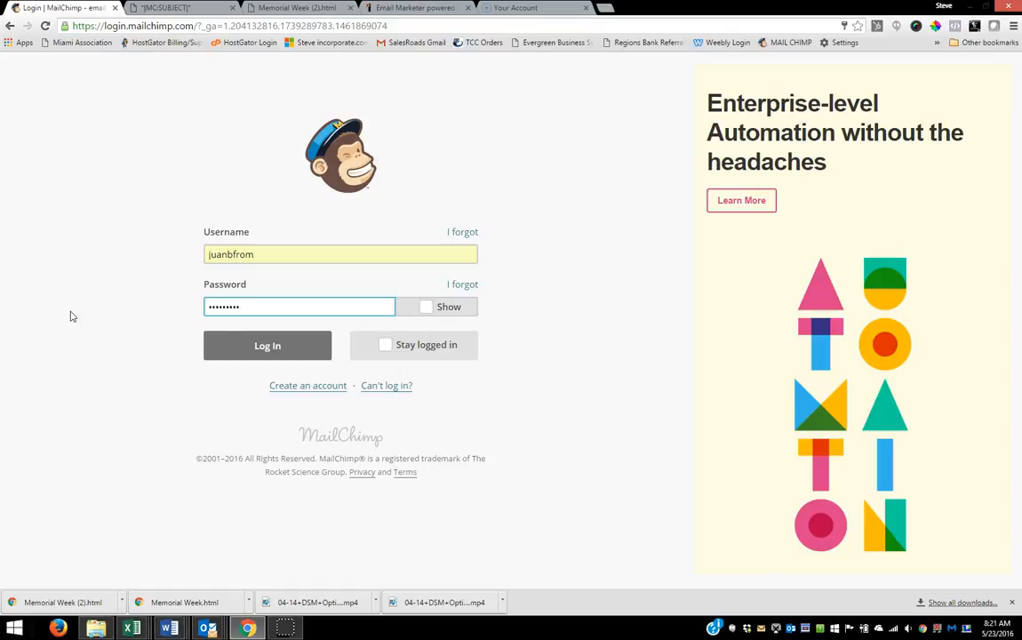
{"action": "key", "text": "Return"}
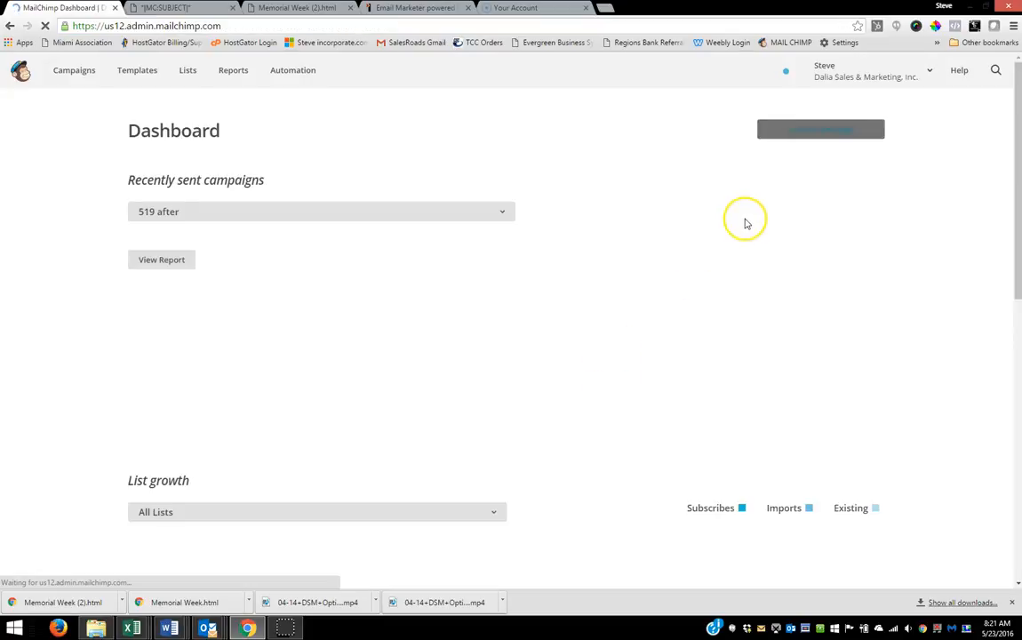
Step: Create a custom-coded template with the Paste in code option and delete all of its default code
{"action": "left_click", "coordinate": [138, 73]}
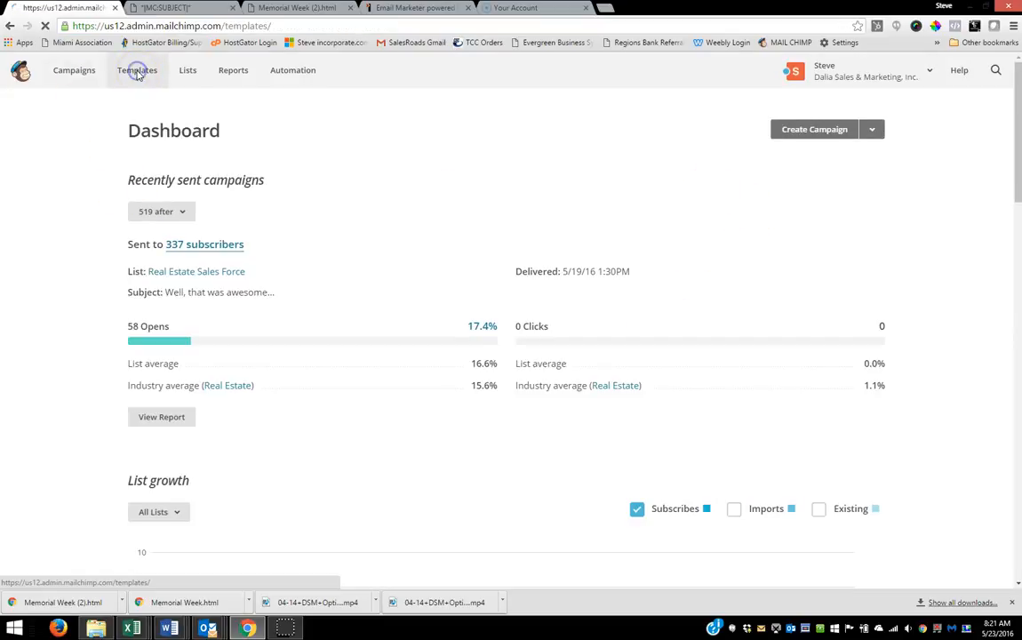
{"action": "left_click", "coordinate": [826, 131]}
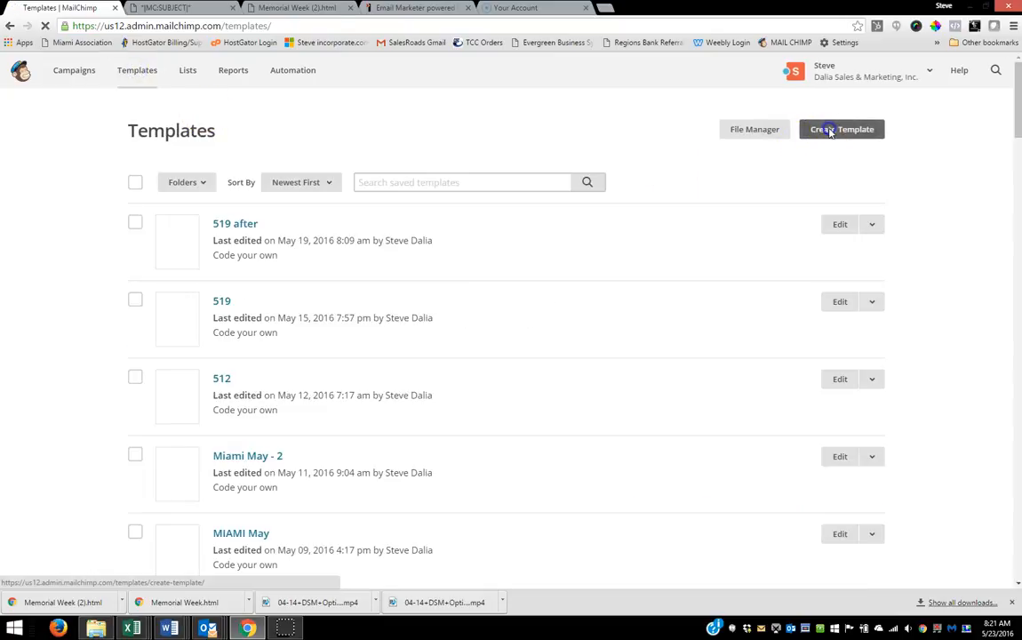
{"action": "left_click", "coordinate": [145, 173]}
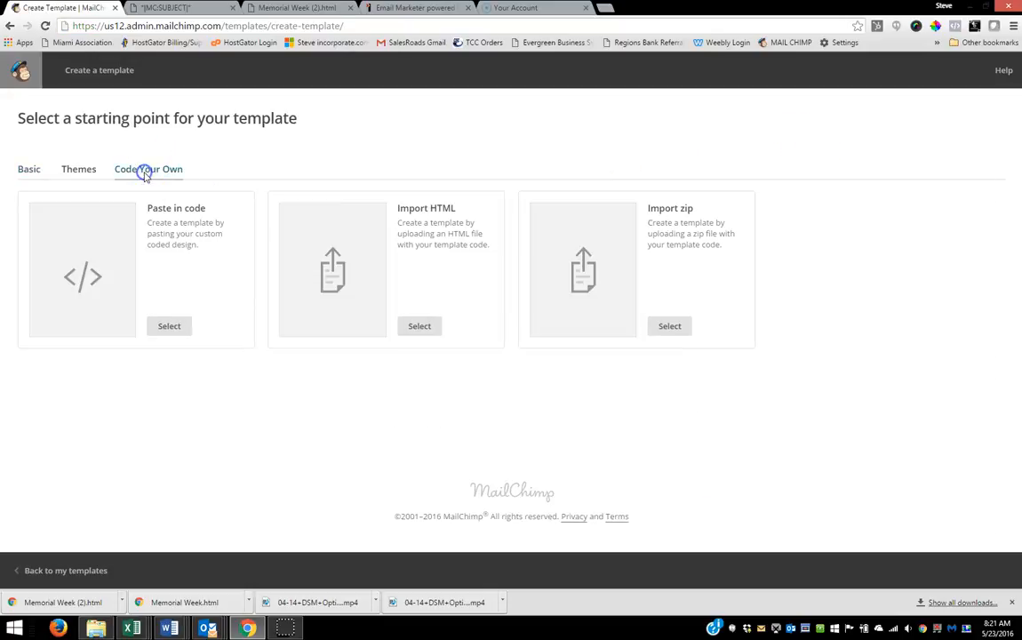
{"action": "left_click", "coordinate": [167, 325]}
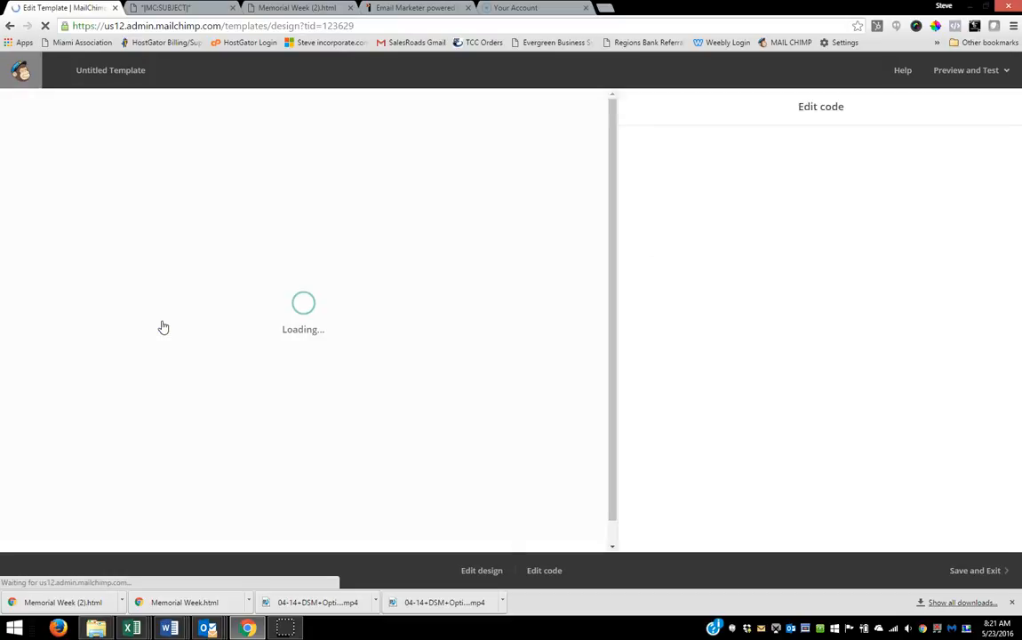
{"action": "left_click_drag", "start_coordinate": [526, 130], "coordinate": [619, 636]}
{"action": "key", "text": "Delete"}
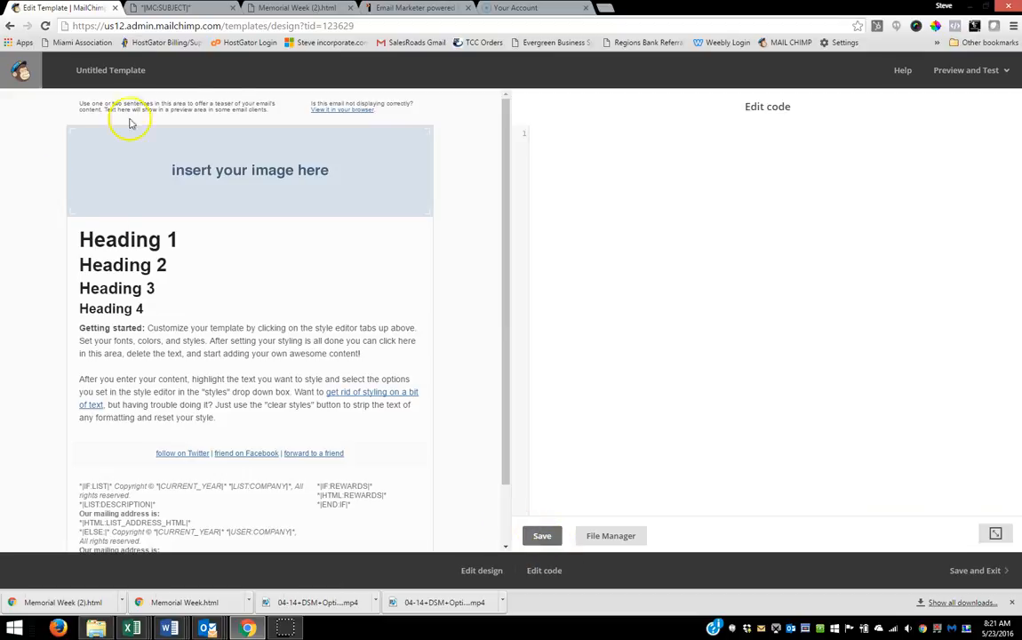
Step: Paste the copied source code of Memorial Week (2).html into the template and save it under the name 523
{"action": "left_click", "coordinate": [278, 8]}
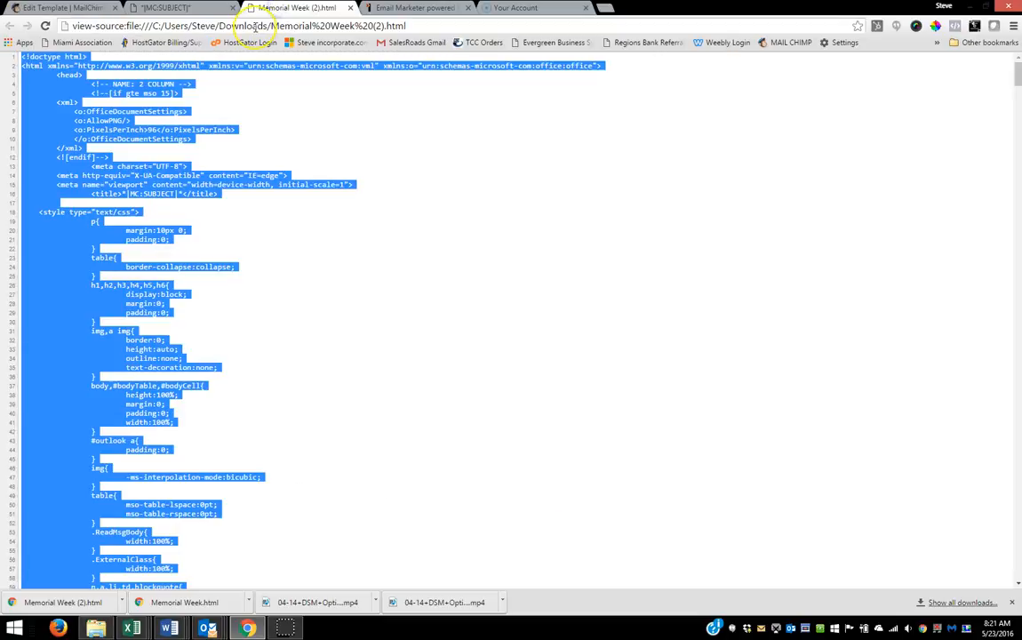
{"action": "left_click", "coordinate": [70, 9]}
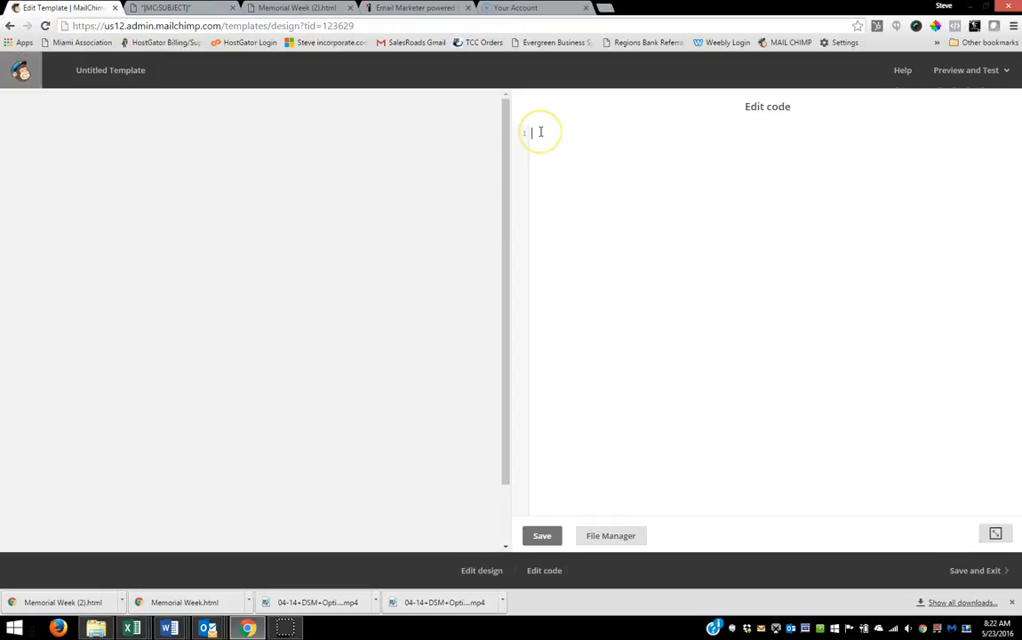
{"action": "key", "text": "ctrl+v"}
{"action": "left_click", "coordinate": [542, 536]}
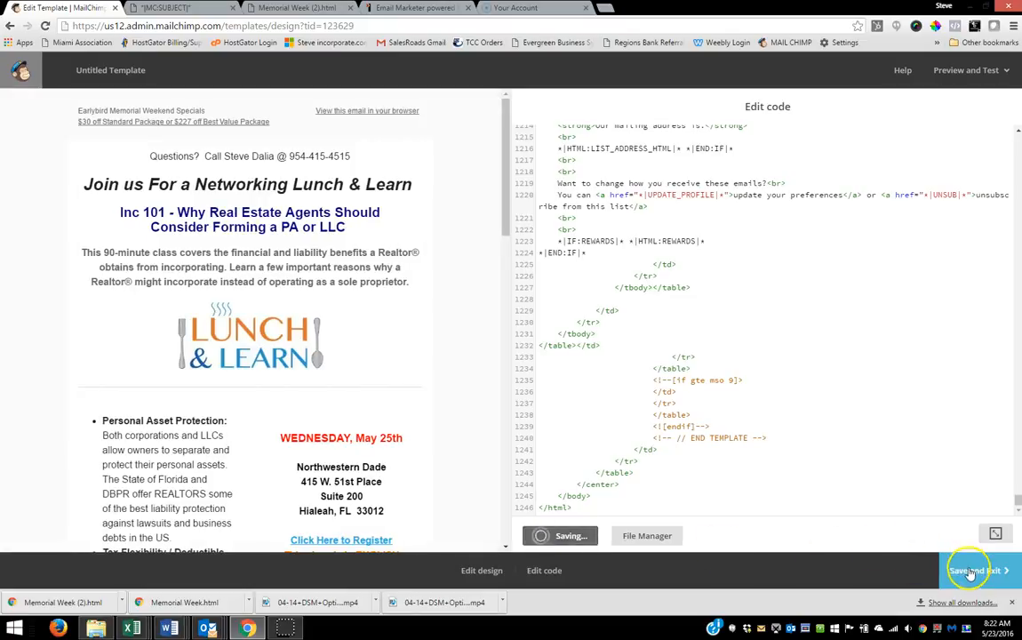
{"action": "left_click", "coordinate": [978, 570]}
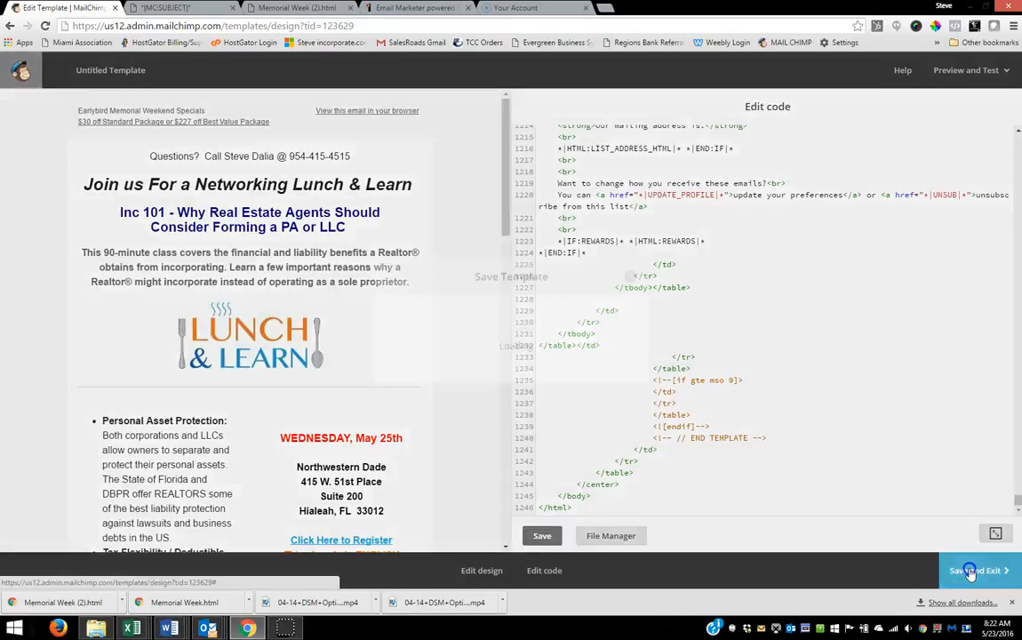
{"action": "left_click", "coordinate": [412, 316]}
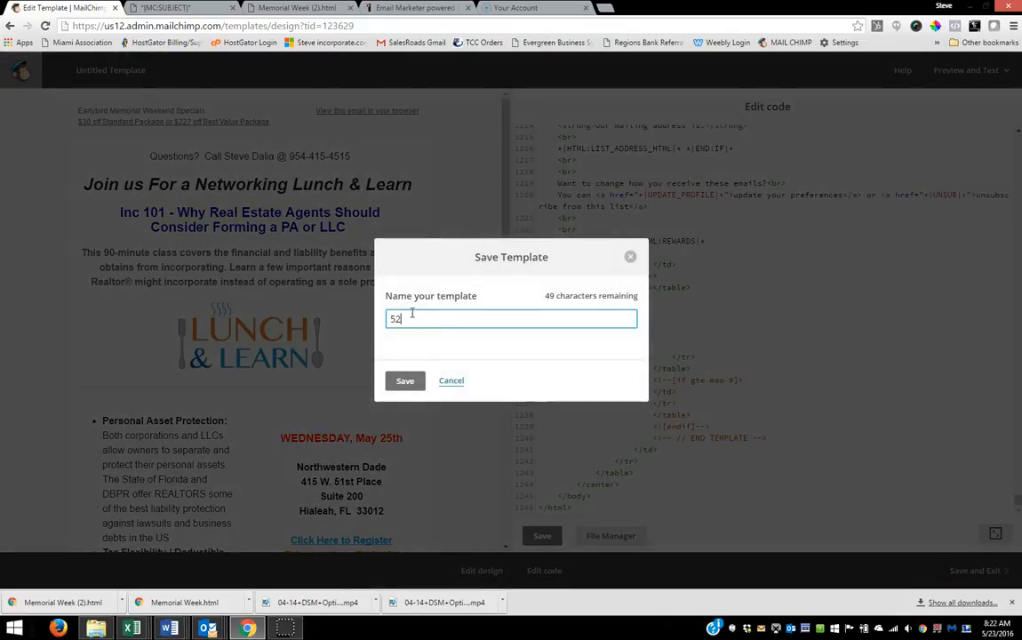
{"action": "left_click", "coordinate": [404, 380]}
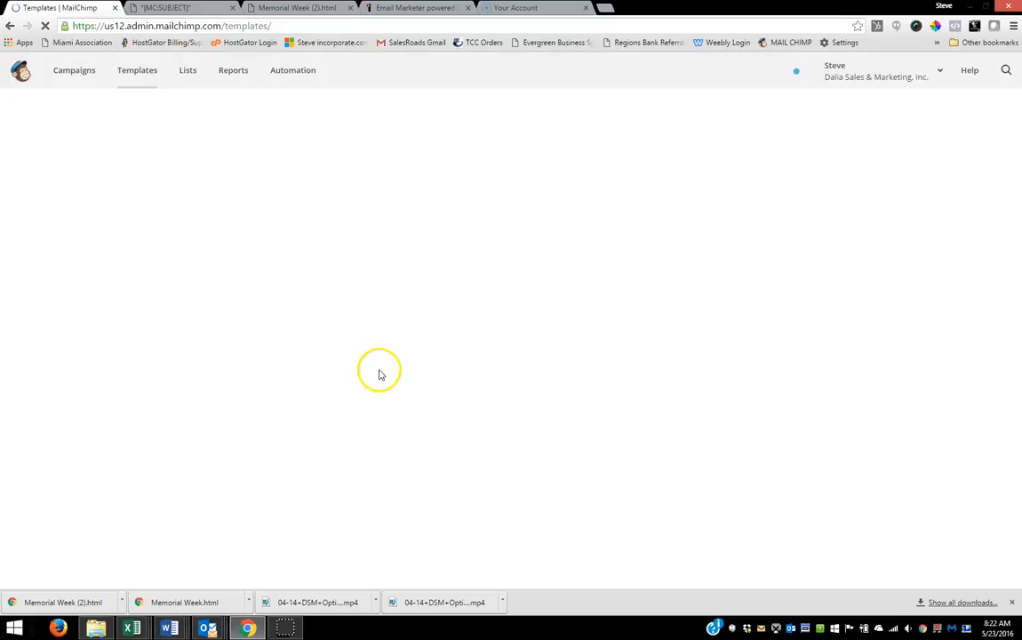
Step: Create a regular campaign addressed to the entire Real Estate Sales Force list
{"action": "left_click", "coordinate": [71, 71]}
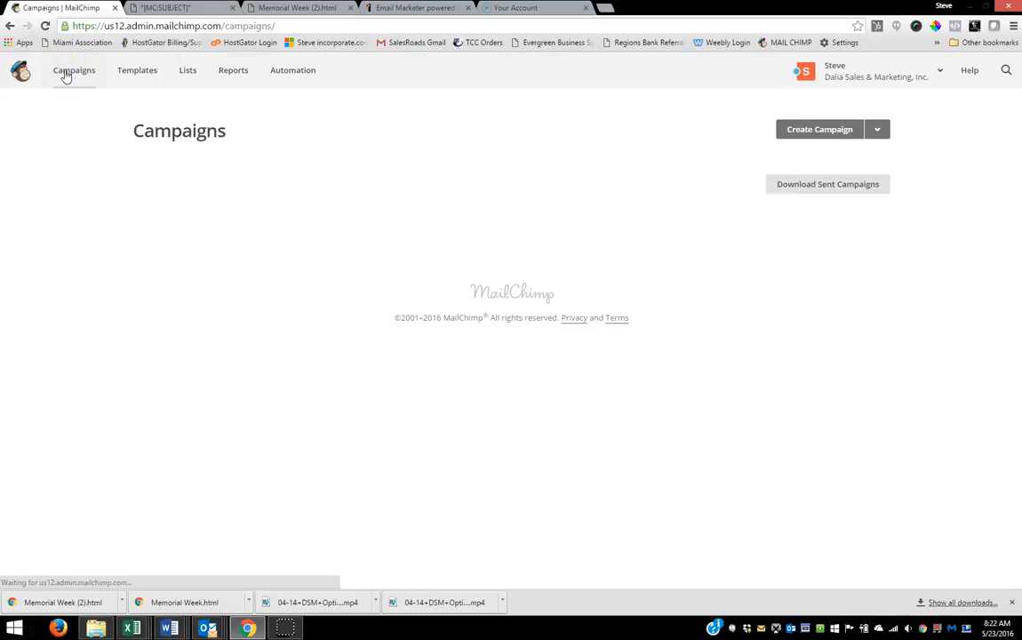
{"action": "left_click", "coordinate": [807, 129]}
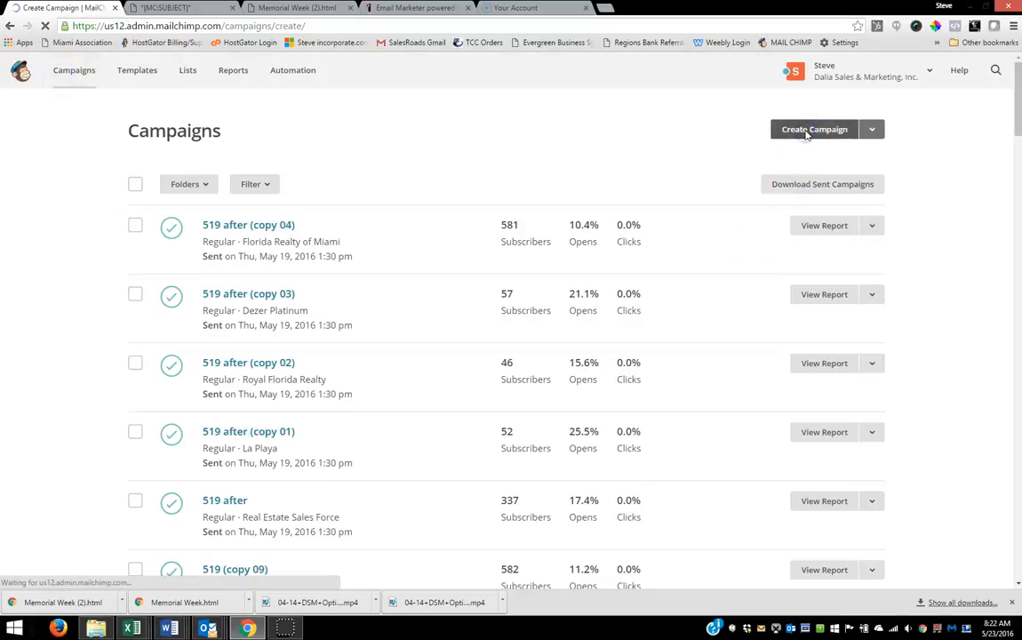
{"action": "left_click", "coordinate": [776, 175]}
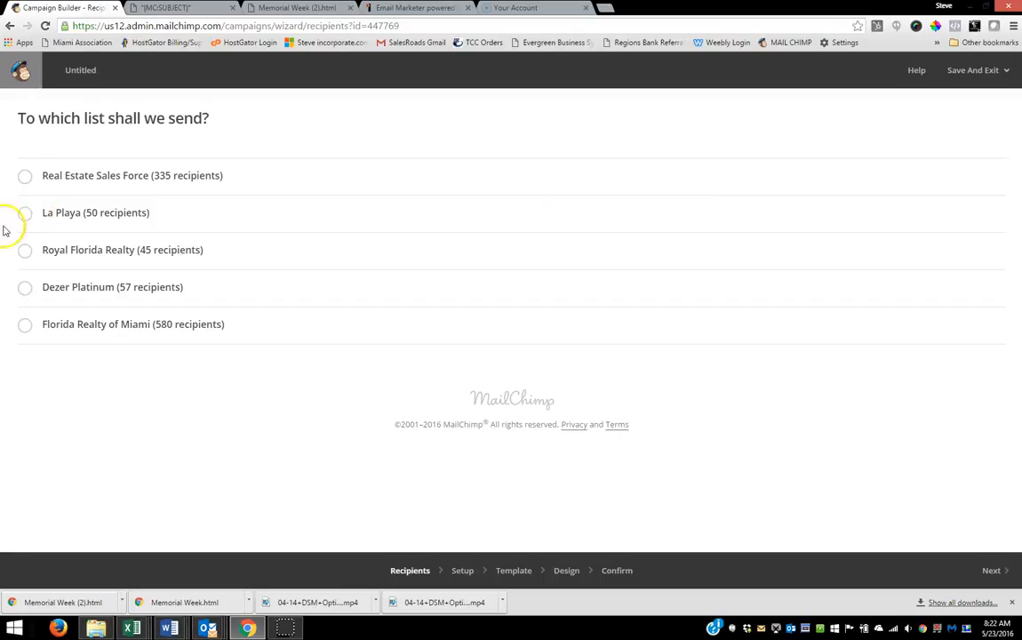
{"action": "left_click", "coordinate": [25, 177]}
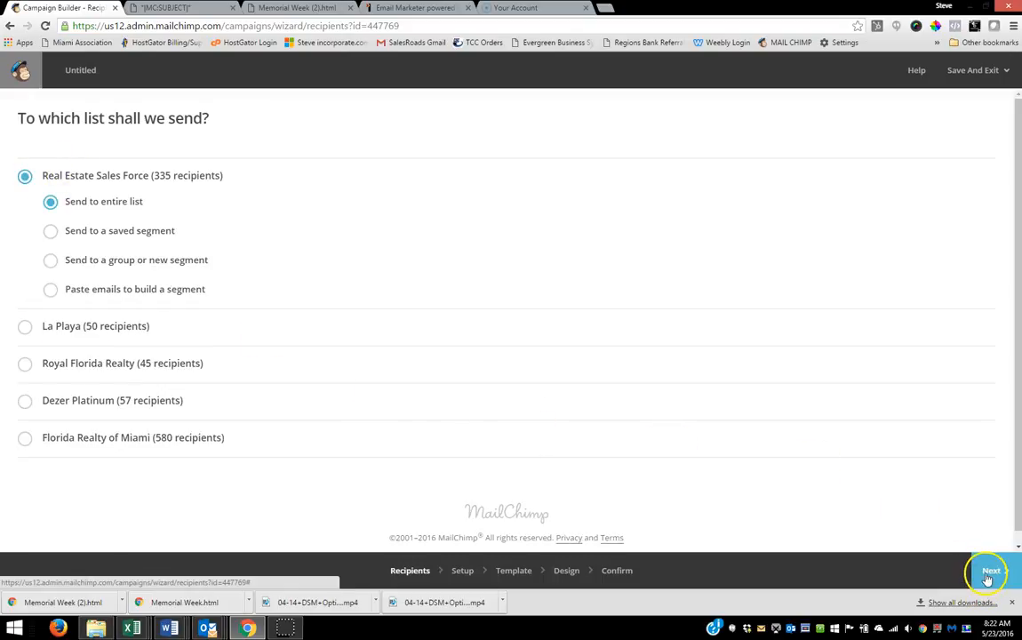
Step: Name the campaign 523 and fill its email subject with the subject line copied from the Northwestern Dade message in Outlook
{"action": "left_click", "coordinate": [54, 186]}
{"action": "type", "text": "523"}
{"action": "left_click", "coordinate": [42, 253]}
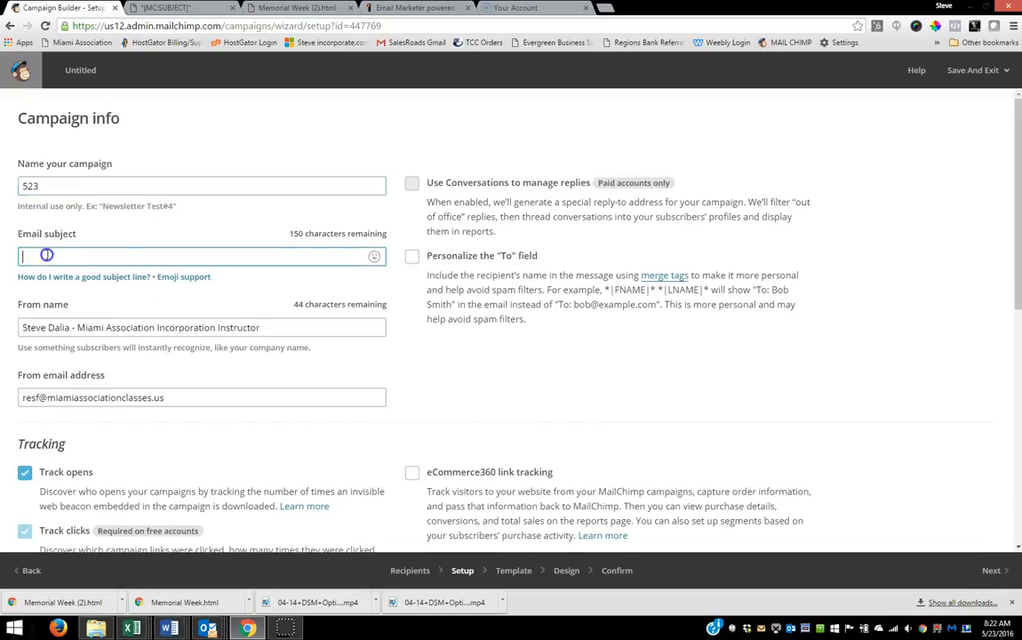
{"action": "left_click", "coordinate": [210, 628]}
{"action": "left_click", "coordinate": [194, 543]}
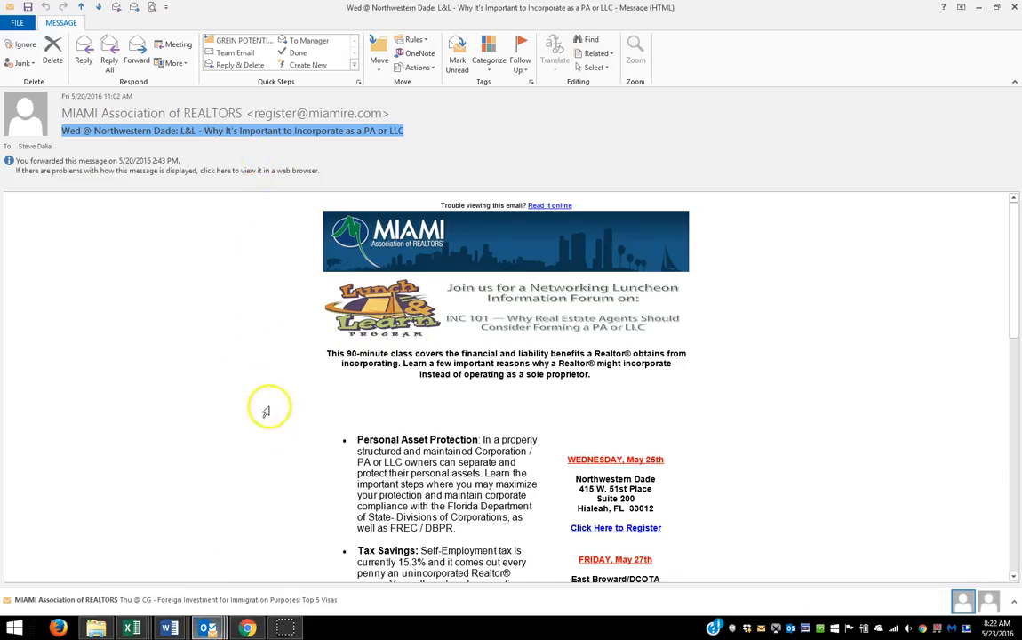
{"action": "left_click", "coordinate": [247, 629]}
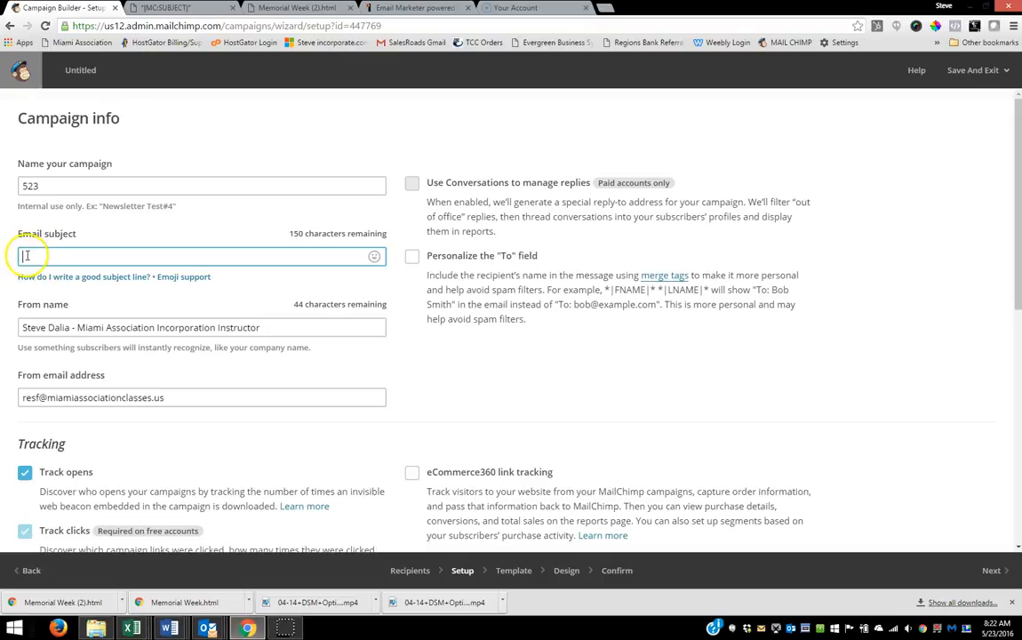
{"action": "type", "text": "Wed @ Northwestern Dade: L&L - Why It's Important to Incorporate as a PA or LLC"}
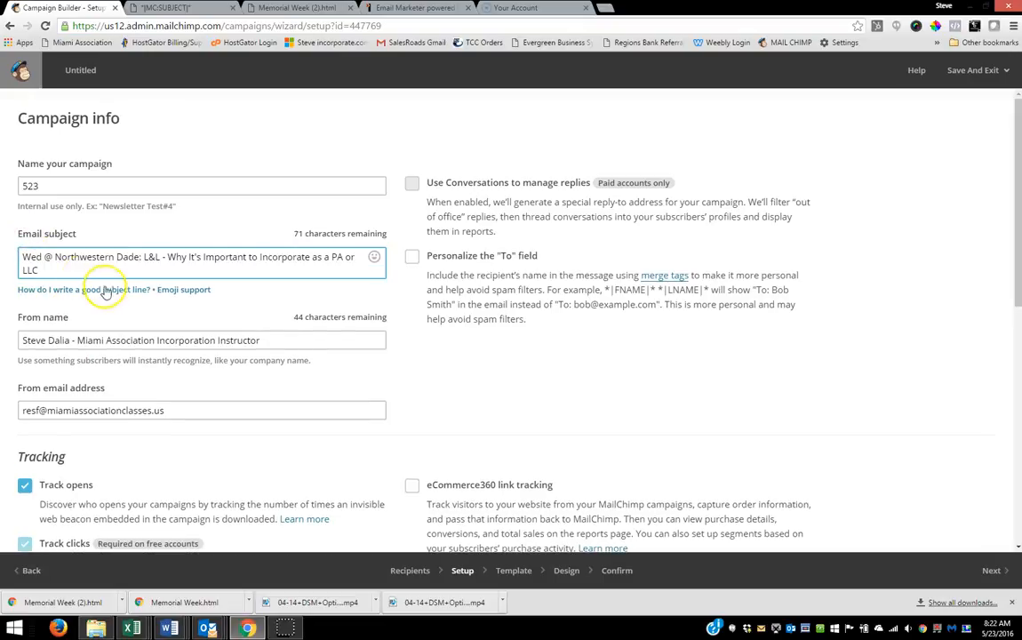
Step: Edit the campaign's From name so the title after the sender's name reads Incorporation Class Instructor, and continue to template selection
{"action": "left_click_drag", "start_coordinate": [78, 340], "coordinate": [140, 346]}
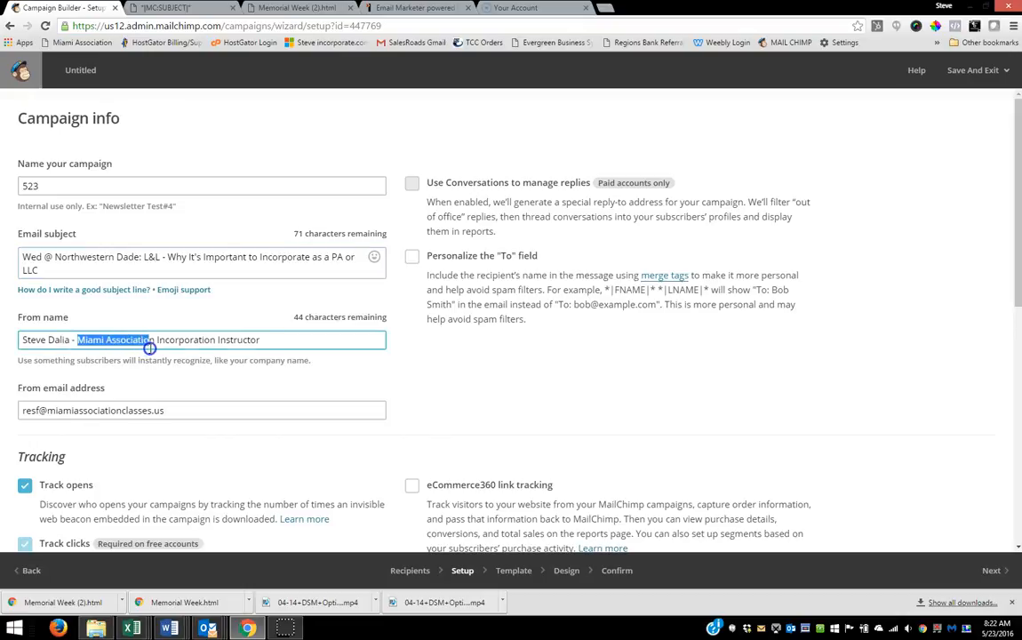
{"action": "key", "text": "BackSpace"}
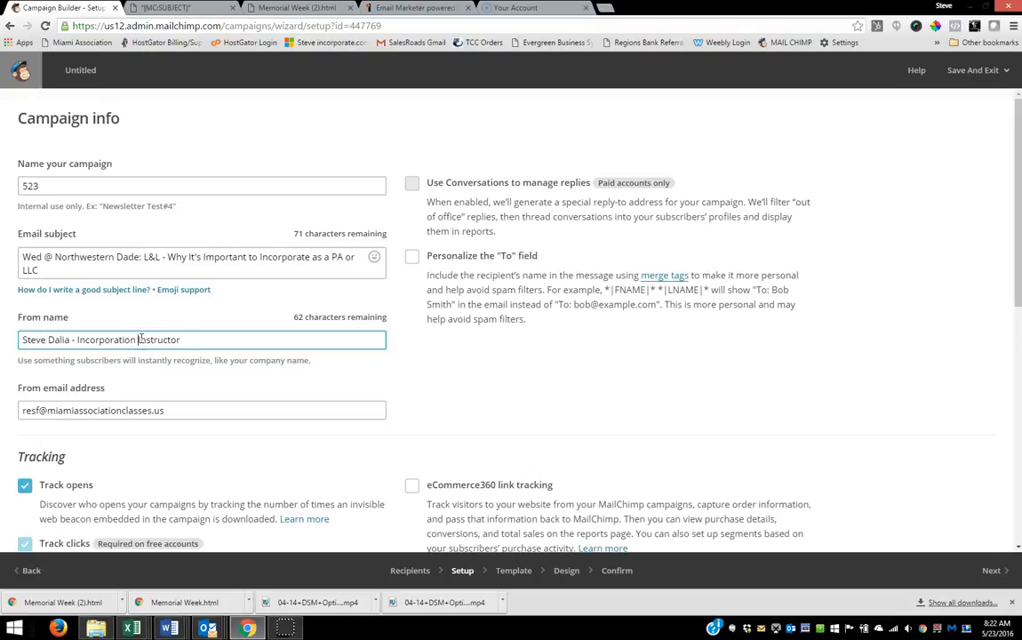
{"action": "type", "text": "Class"}
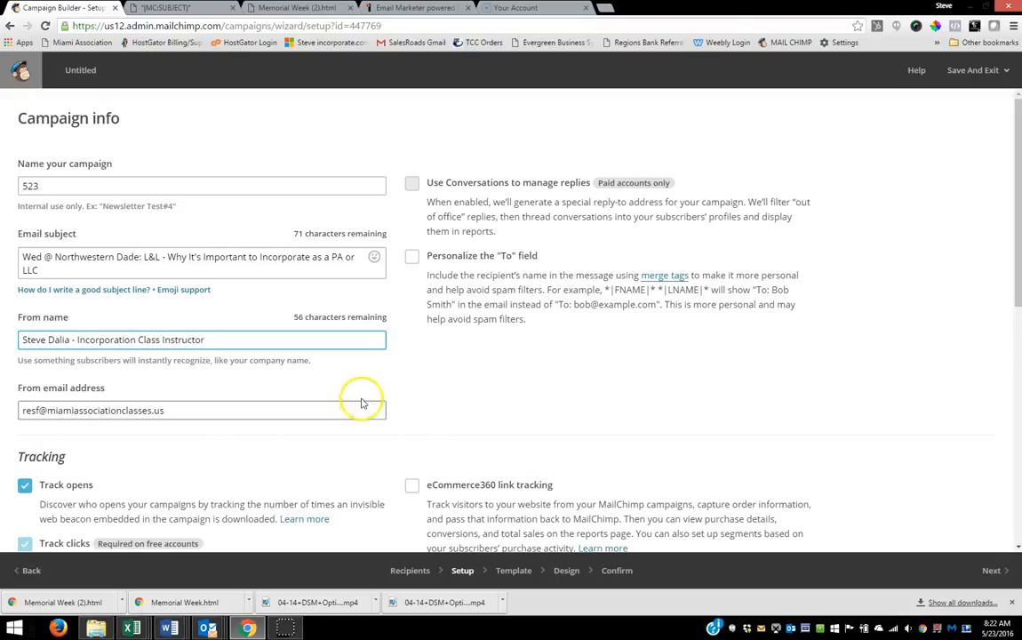
{"action": "left_click", "coordinate": [986, 570]}
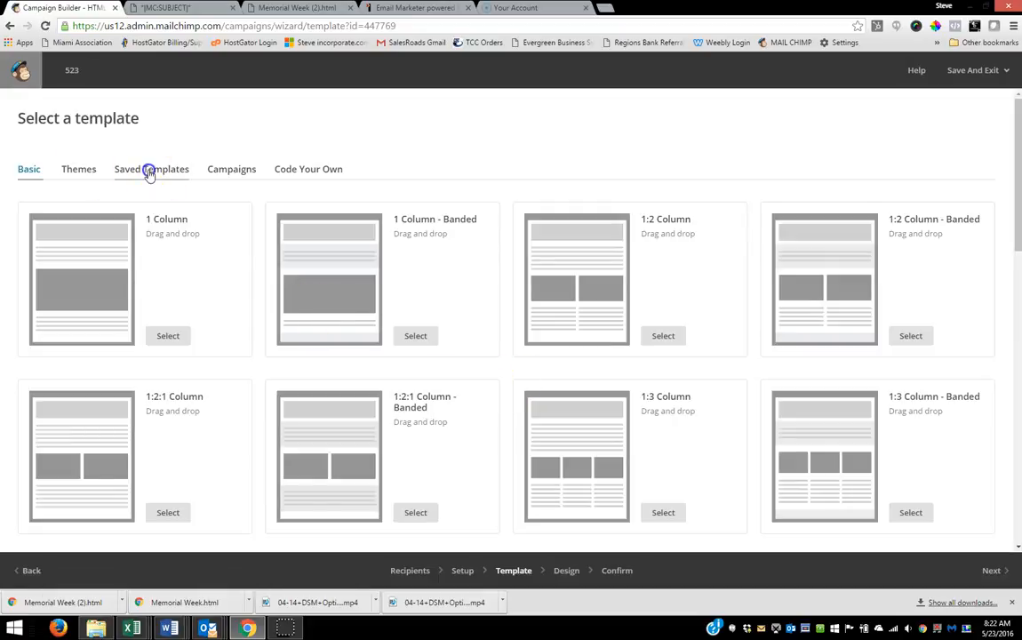
Step: Apply the saved 523 template to the campaign and send it immediately to the Real Estate Sales Force list
{"action": "left_click", "coordinate": [148, 169]}
{"action": "left_click", "coordinate": [166, 377]}
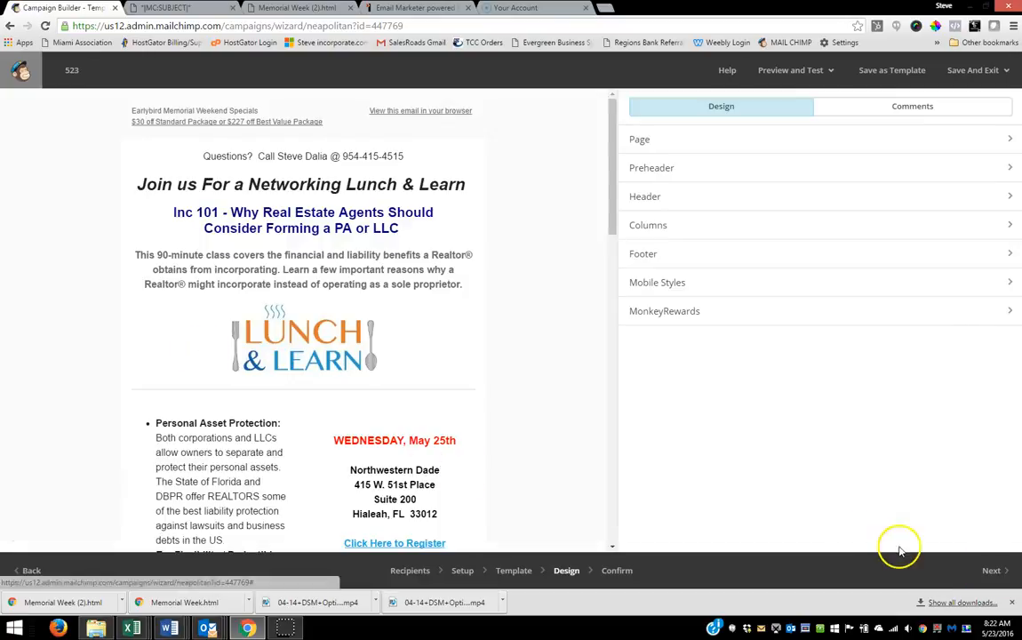
{"action": "left_click", "coordinate": [989, 570]}
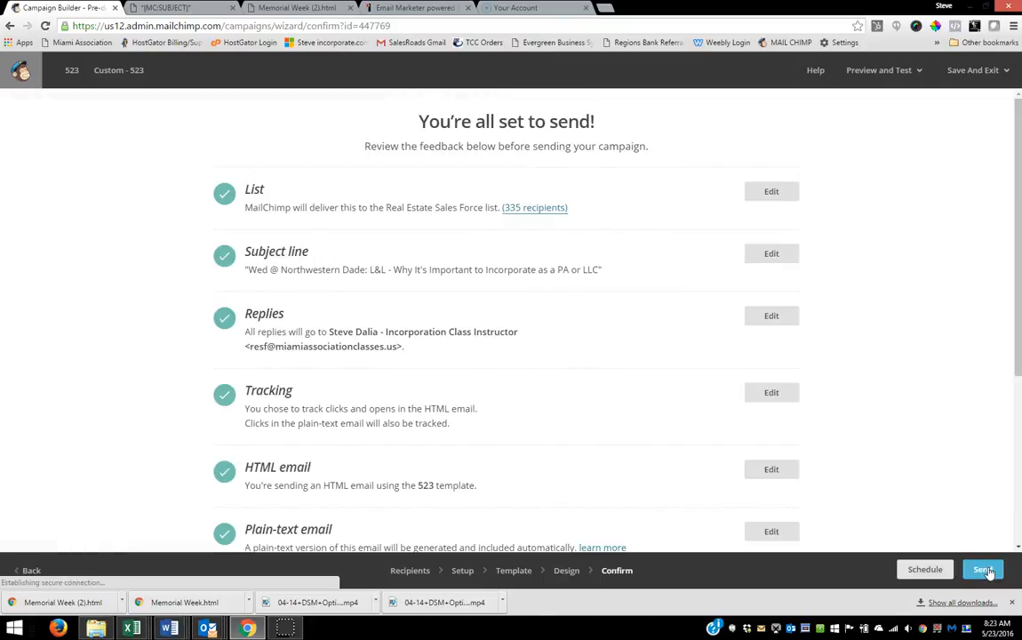
{"action": "left_click", "coordinate": [984, 569]}
{"action": "left_click", "coordinate": [490, 467]}
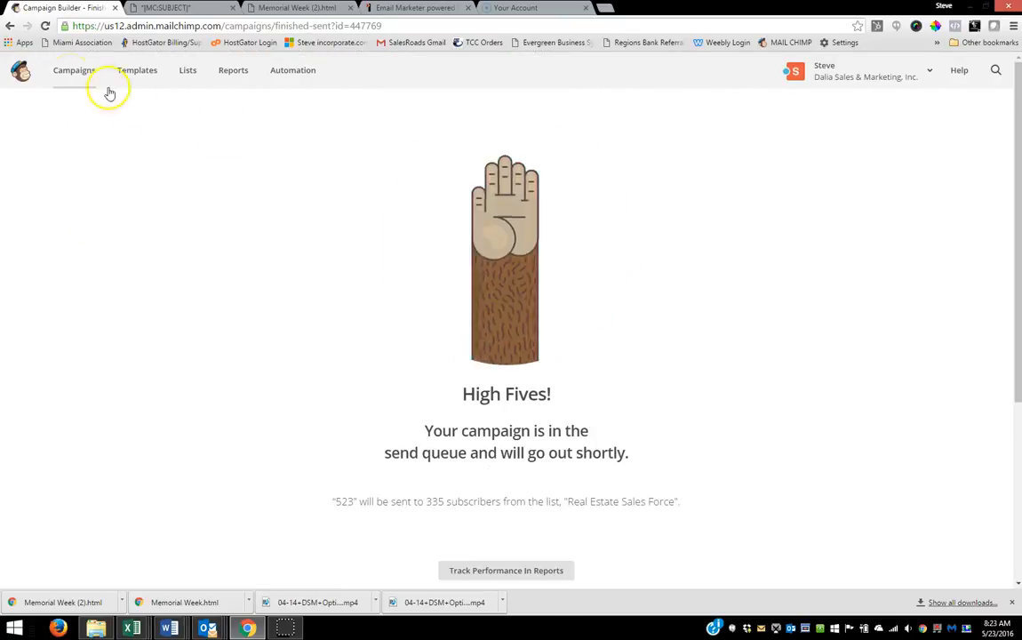
Step: Replicate the sent 523 campaign, address the copy to the entire La Playa list, and send it immediately
{"action": "left_click", "coordinate": [70, 76]}
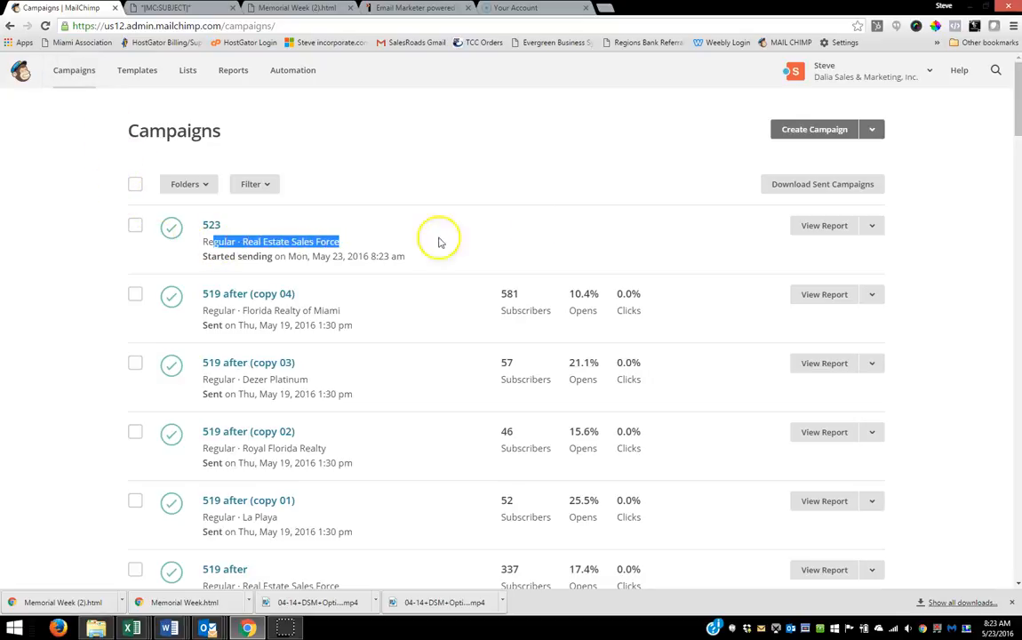
{"action": "left_click", "coordinate": [45, 25]}
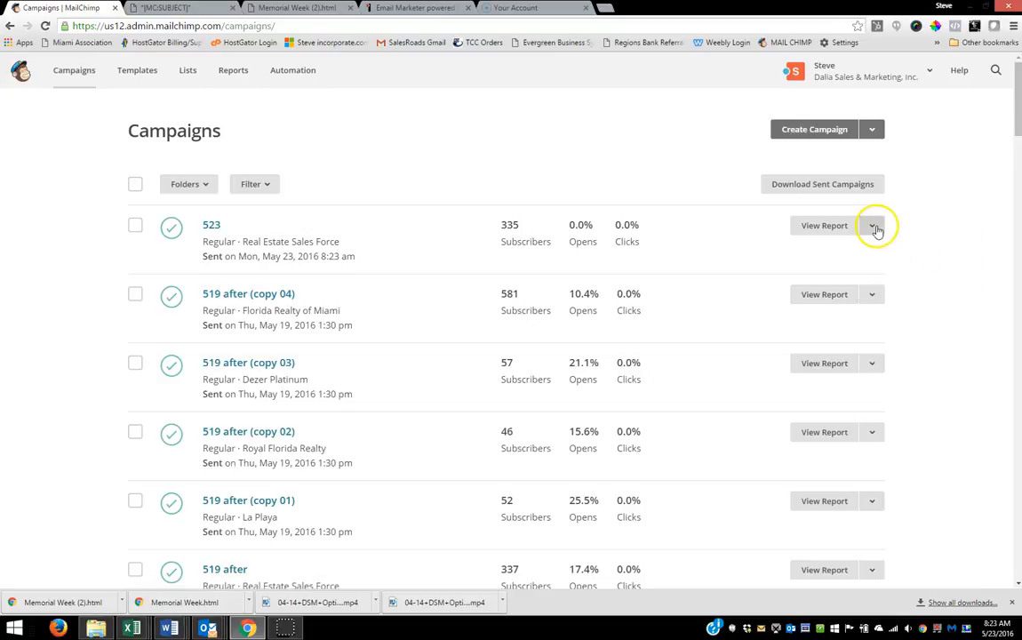
{"action": "left_click", "coordinate": [873, 228]}
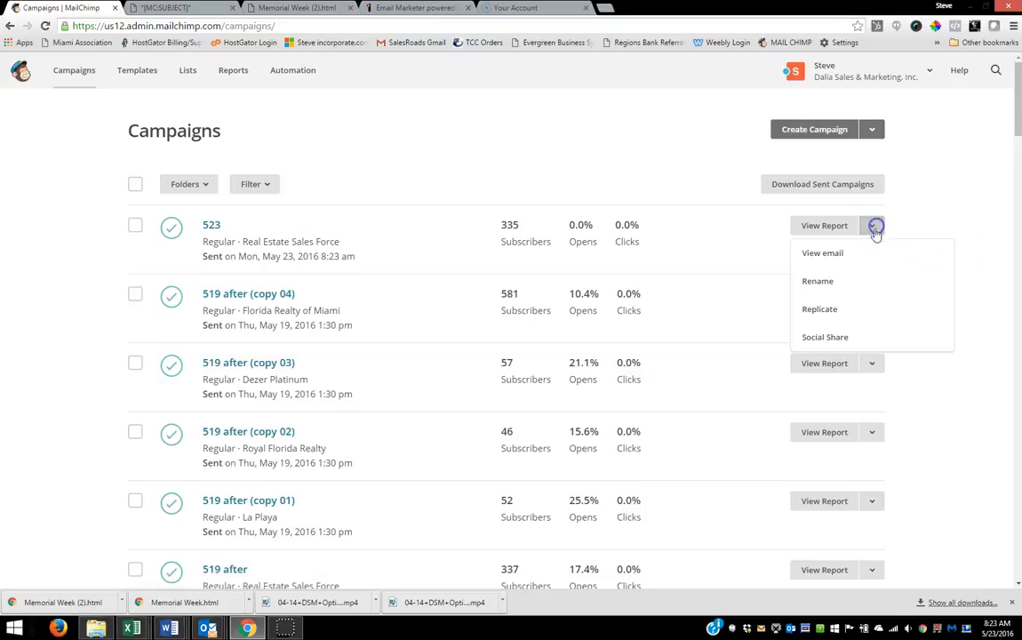
{"action": "left_click", "coordinate": [817, 309]}
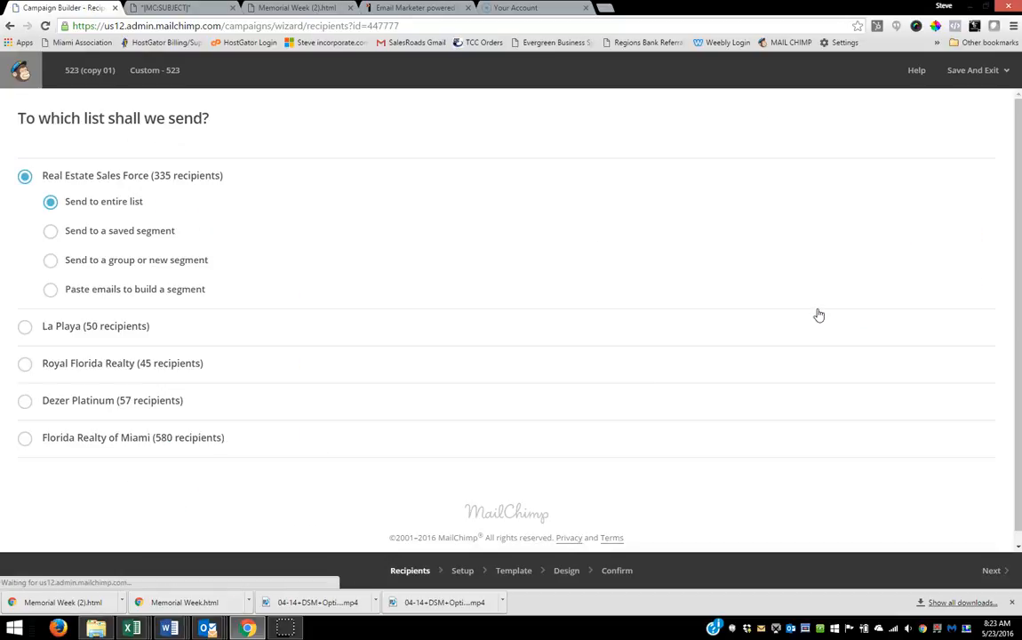
{"action": "left_click", "coordinate": [29, 328]}
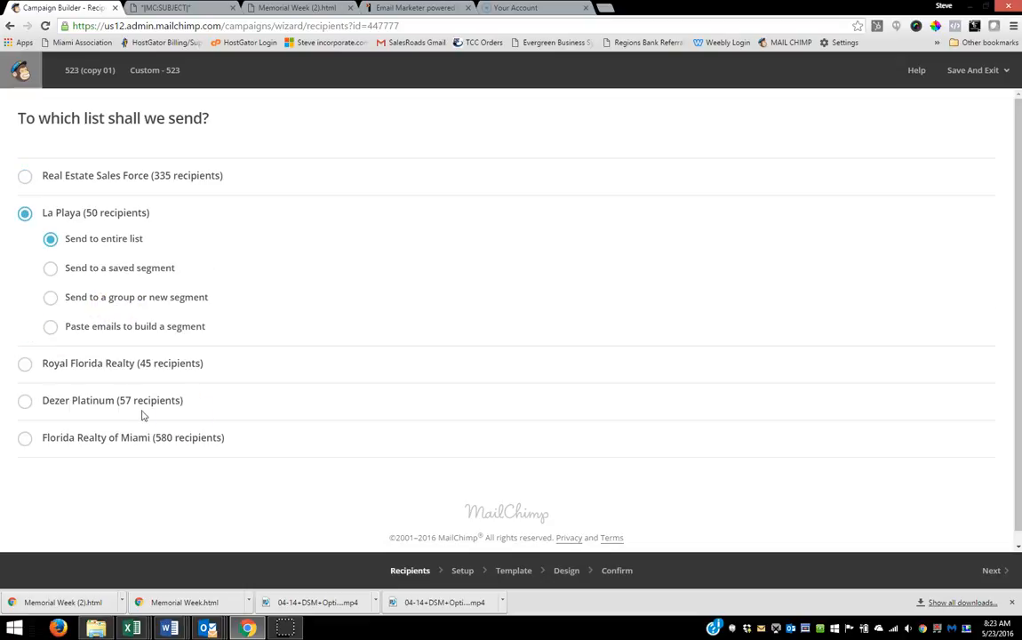
{"action": "left_click", "coordinate": [995, 570]}
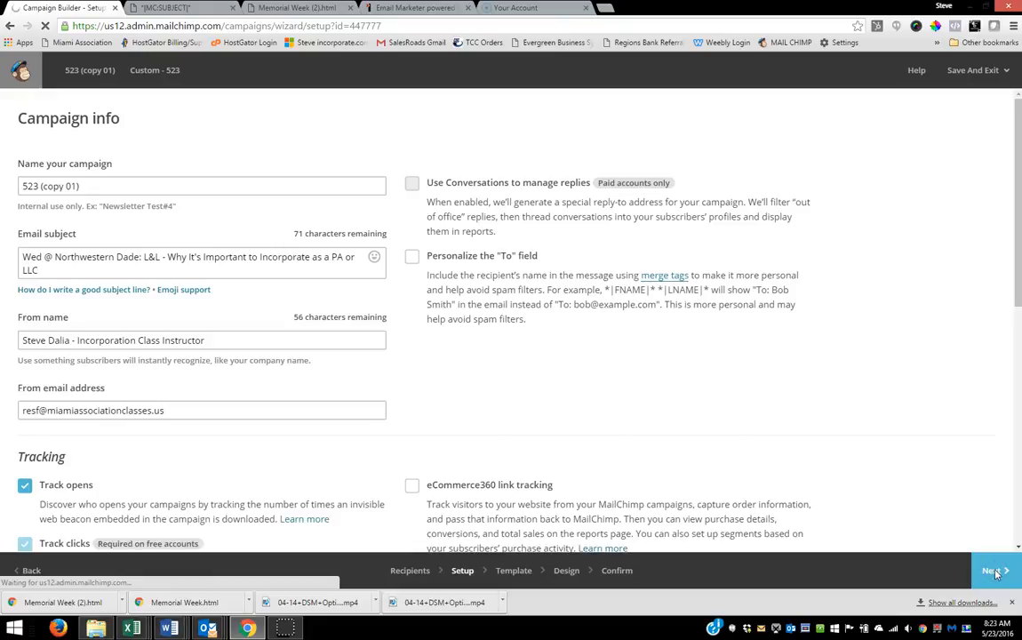
{"action": "left_click", "coordinate": [994, 573]}
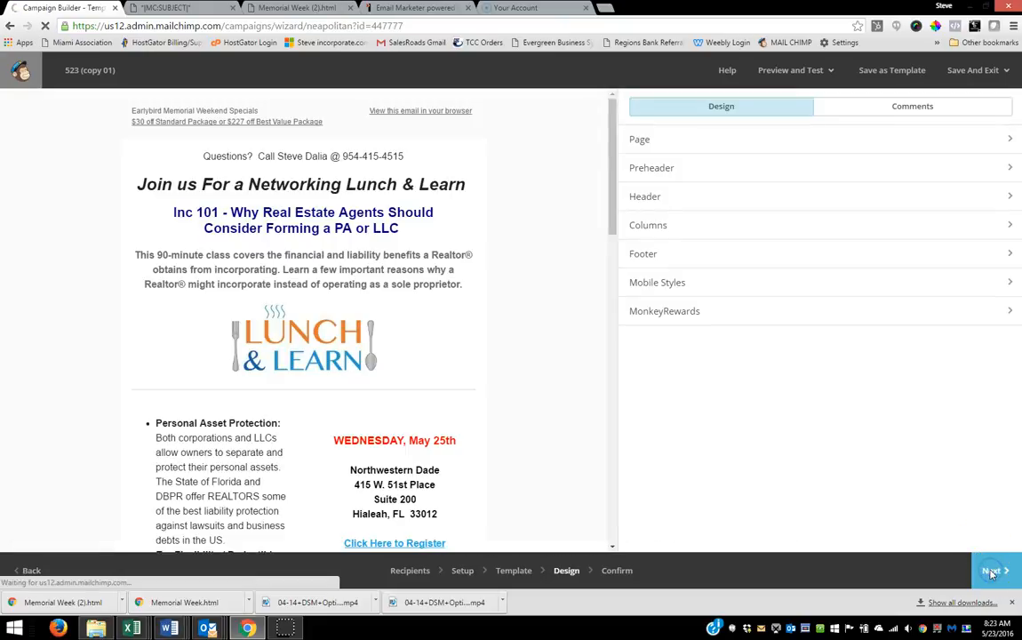
{"action": "left_click", "coordinate": [982, 569]}
{"action": "left_click", "coordinate": [498, 456]}
{"action": "left_click", "coordinate": [487, 471]}
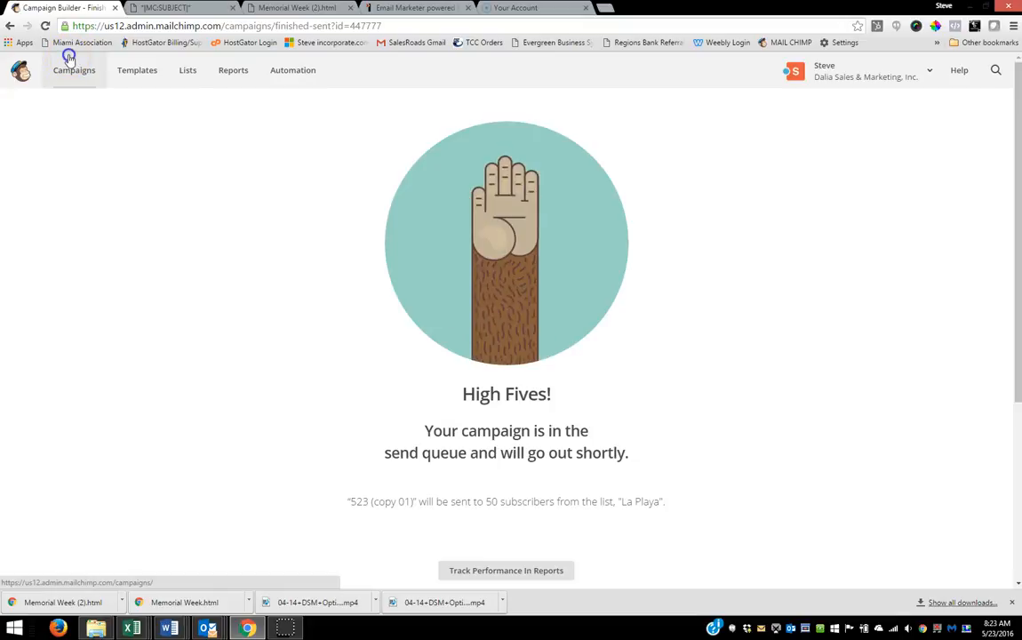
Step: Replicate the original 523 campaign for the entire Royal Florida Realty list and send the copy immediately
{"action": "left_click", "coordinate": [70, 59]}
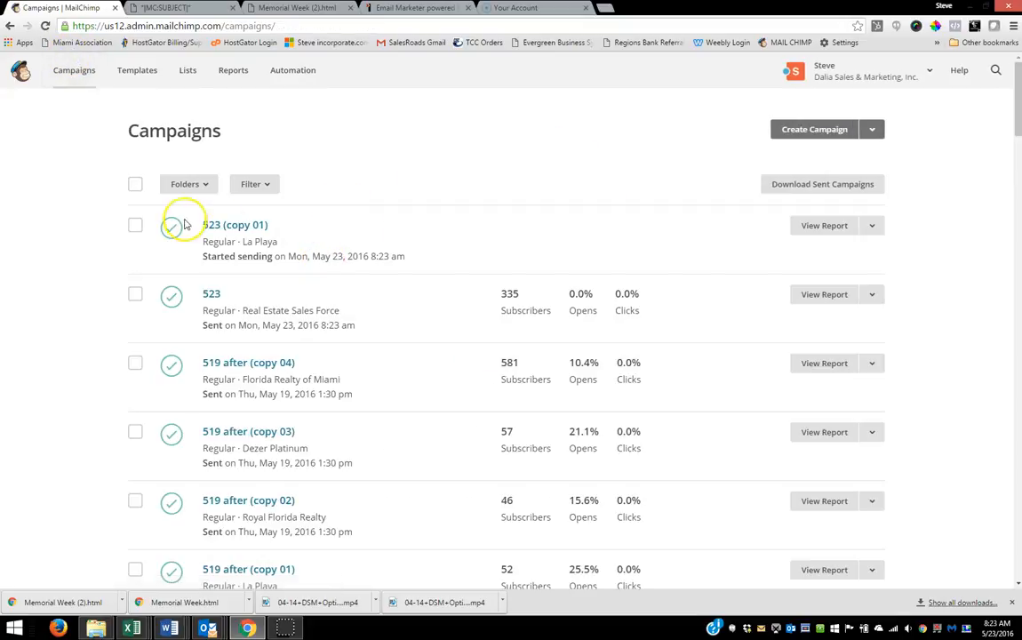
{"action": "left_click", "coordinate": [873, 296]}
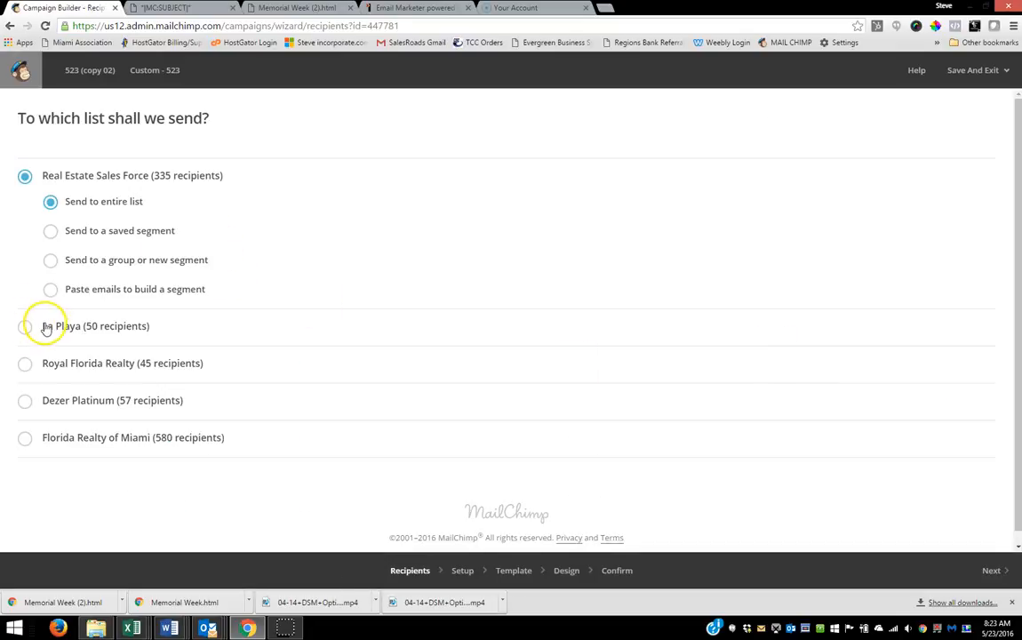
{"action": "left_click", "coordinate": [25, 364]}
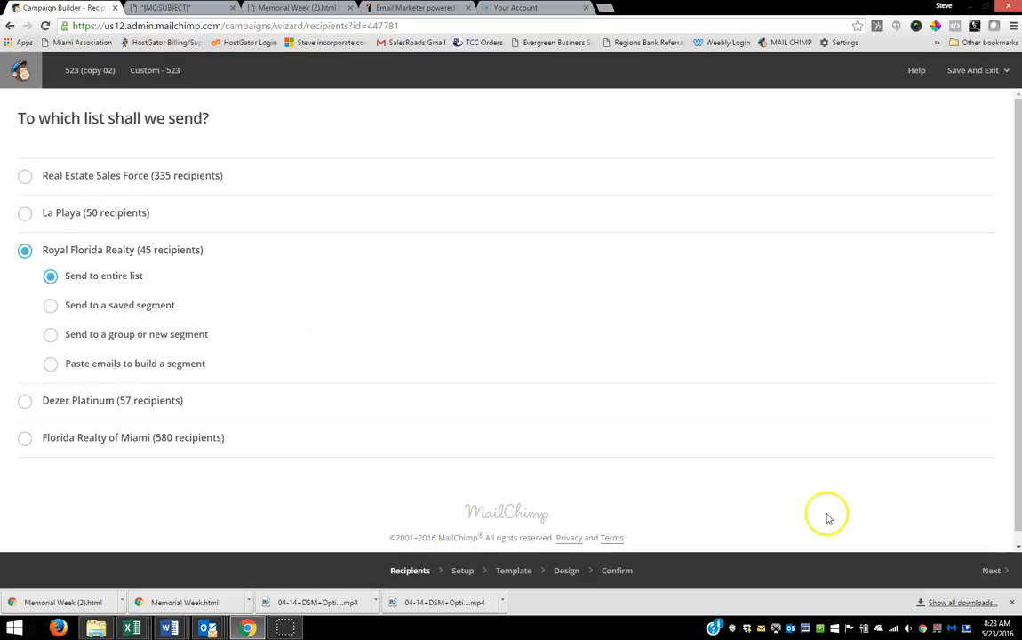
{"action": "left_click", "coordinate": [986, 573]}
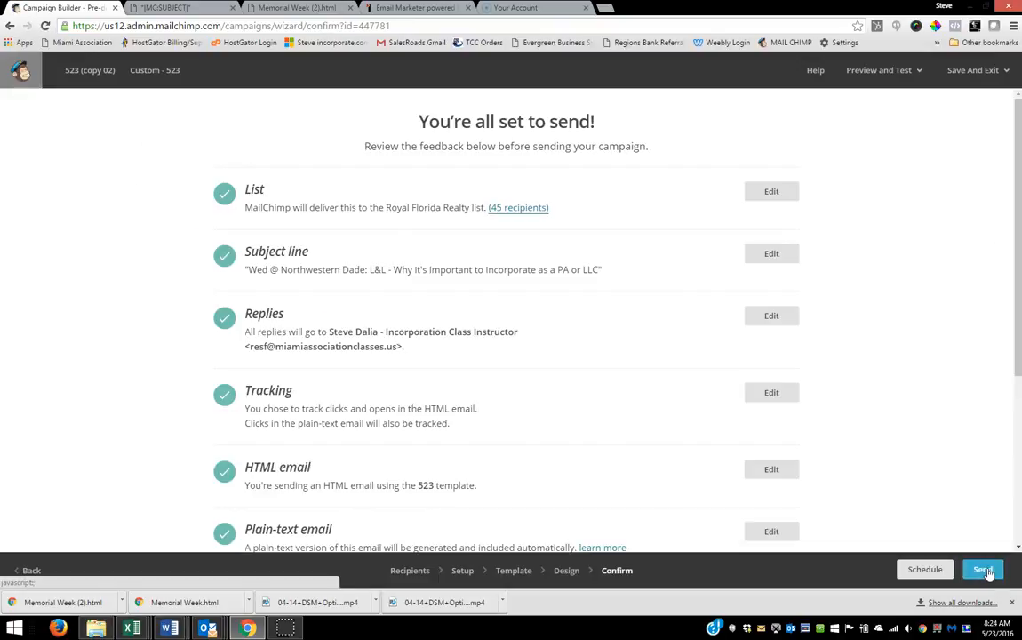
{"action": "left_click", "coordinate": [983, 570]}
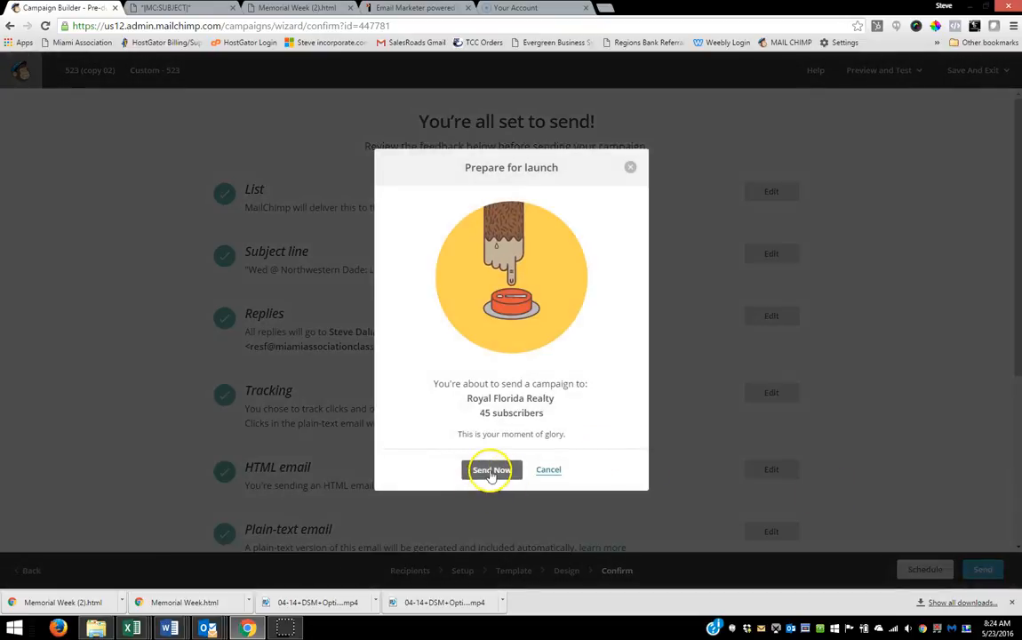
{"action": "left_click", "coordinate": [491, 472]}
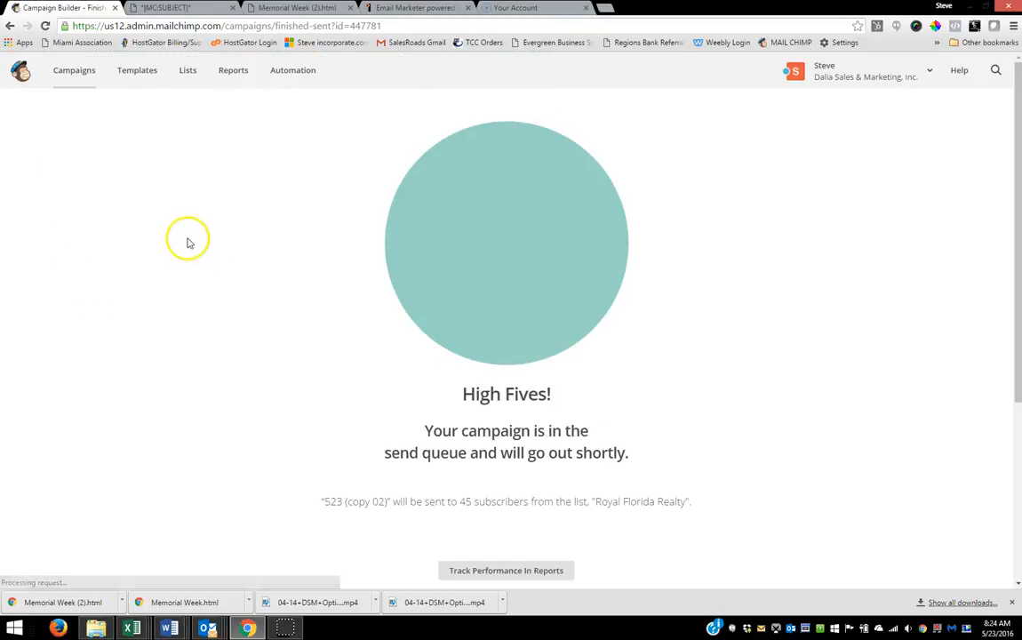
Step: Replicate the 523 (copy 01) campaign, switch its recipients to the entire Dezer Platinum list, and send it immediately
{"action": "left_click", "coordinate": [71, 73]}
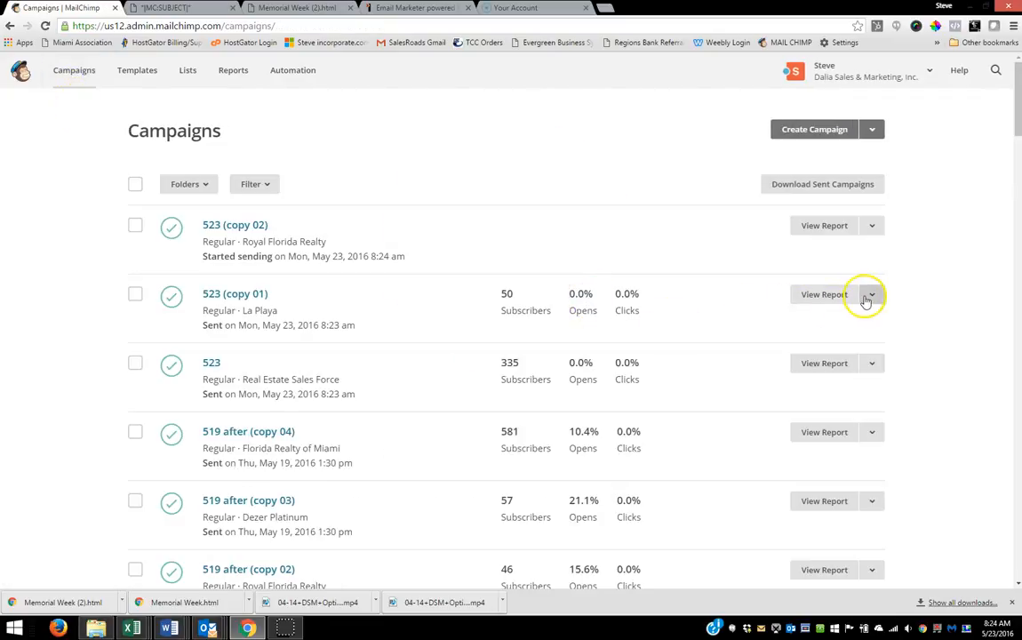
{"action": "left_click", "coordinate": [866, 301]}
{"action": "left_click", "coordinate": [810, 378]}
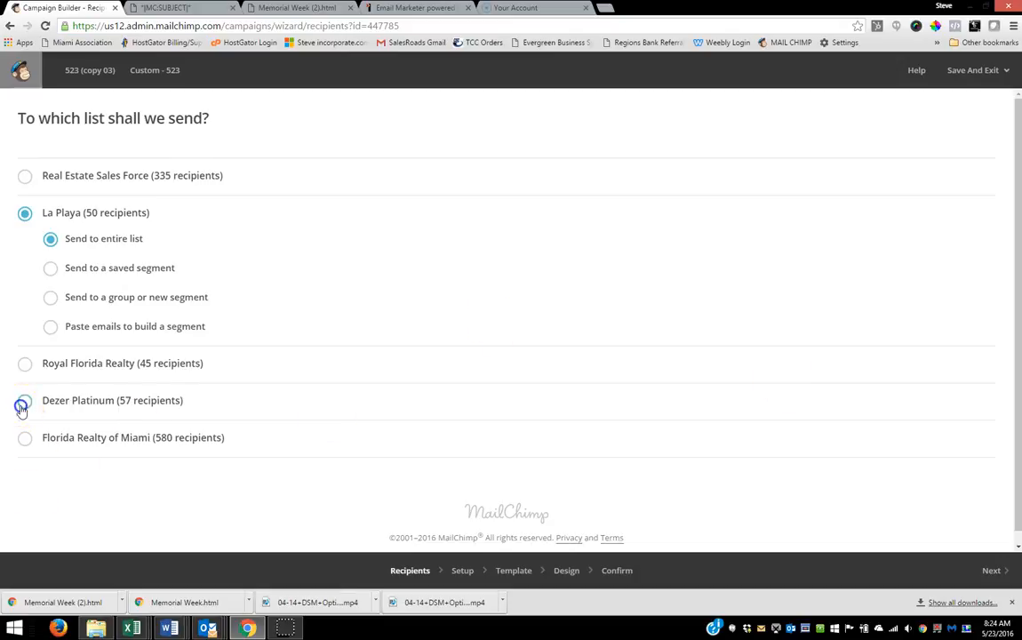
{"action": "left_click", "coordinate": [22, 407]}
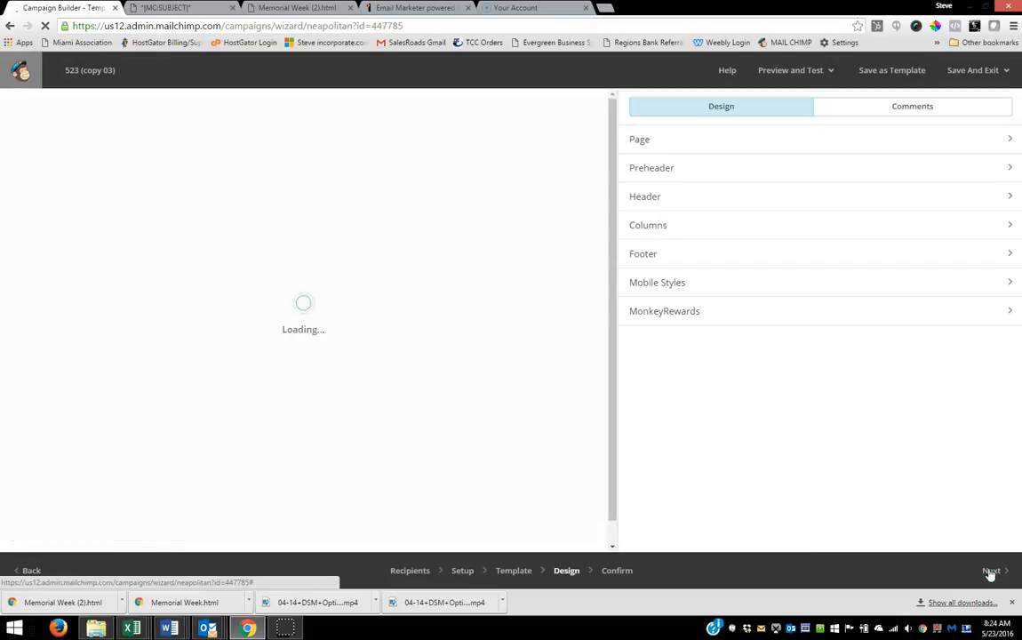
{"action": "left_click", "coordinate": [990, 573]}
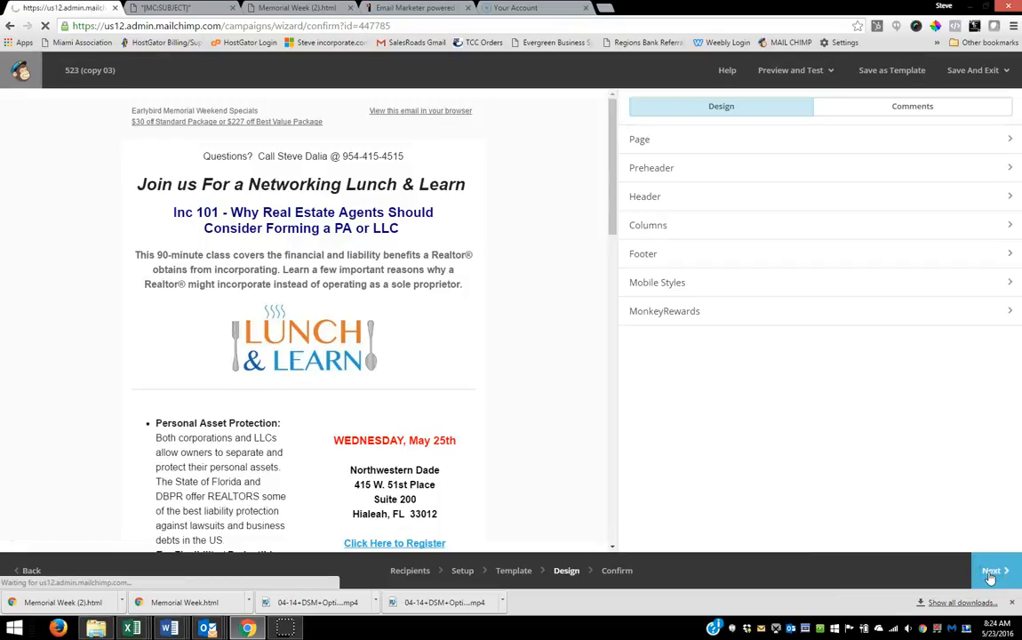
{"action": "left_click", "coordinate": [982, 569]}
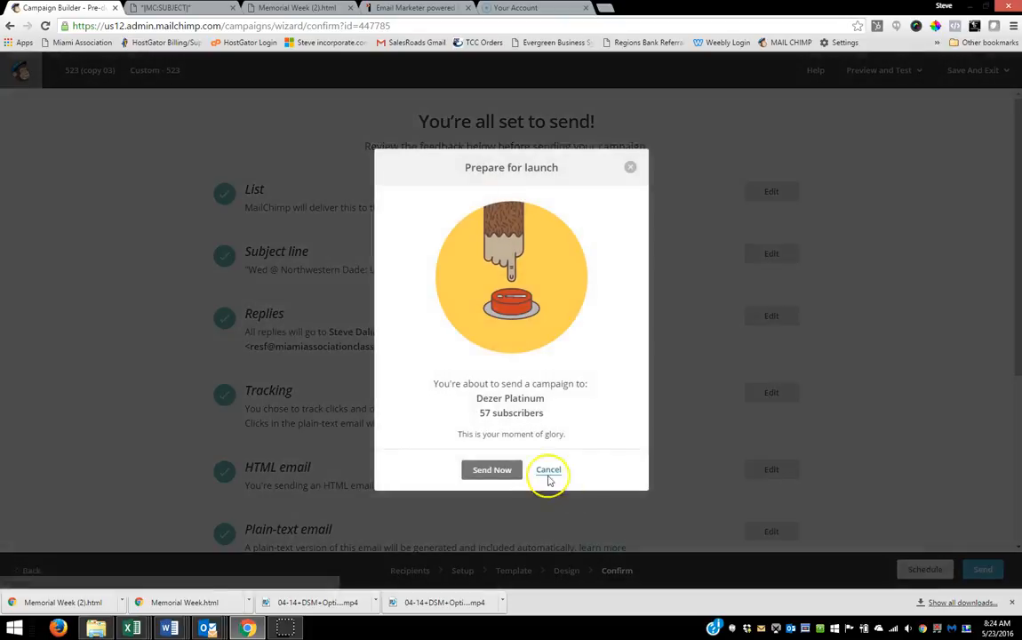
{"action": "left_click", "coordinate": [487, 471]}
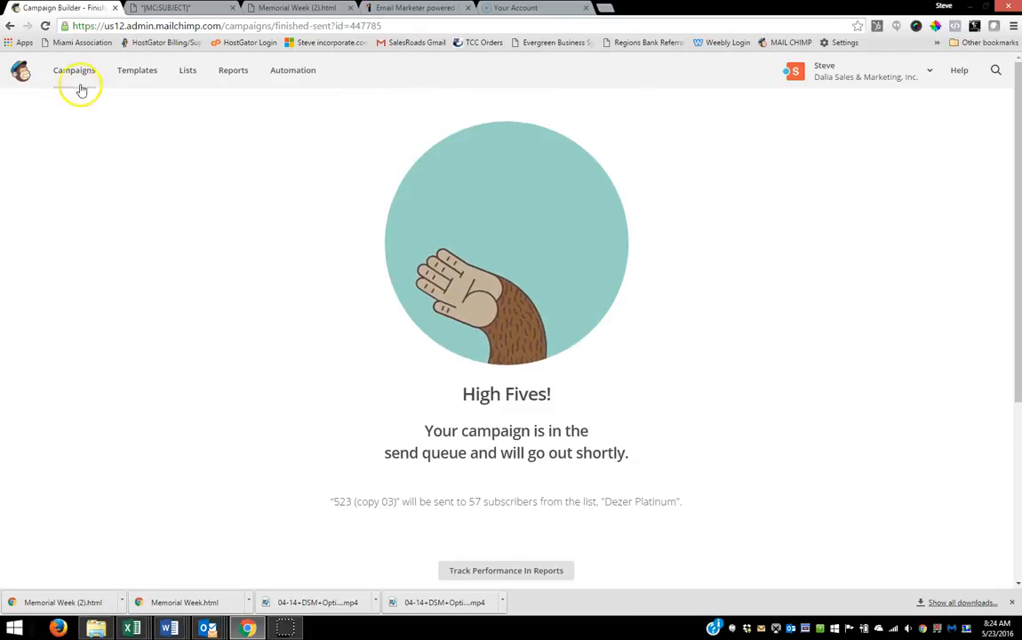
Step: Replicate the 523 (copy 02) campaign, switch its recipients to the entire Florida Realty of Miami list, and send it immediately
{"action": "left_click", "coordinate": [72, 77]}
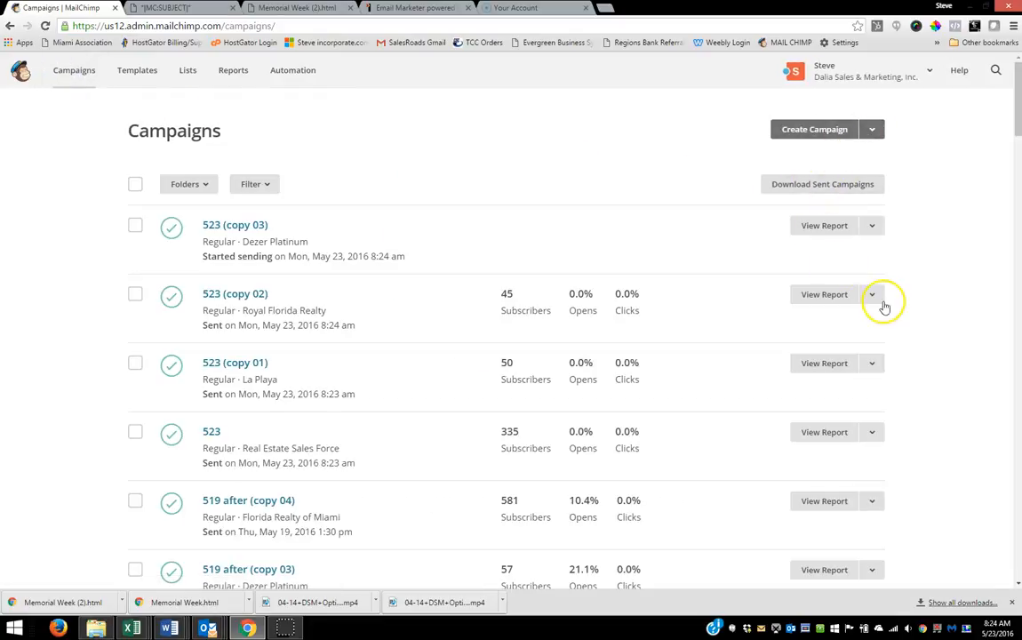
{"action": "left_click", "coordinate": [872, 295]}
{"action": "left_click", "coordinate": [817, 379]}
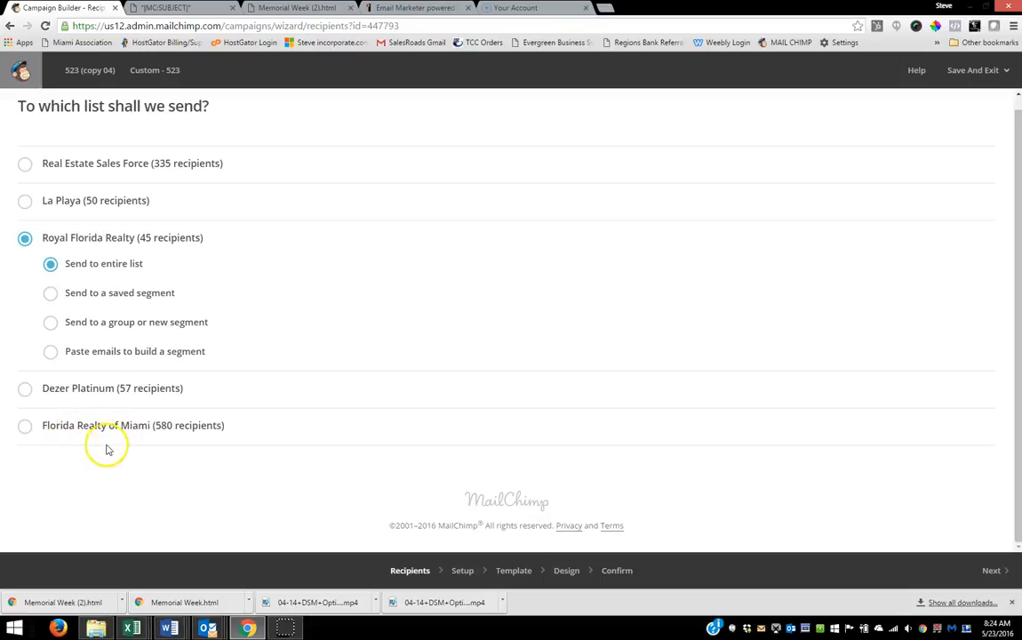
{"action": "left_click", "coordinate": [25, 427]}
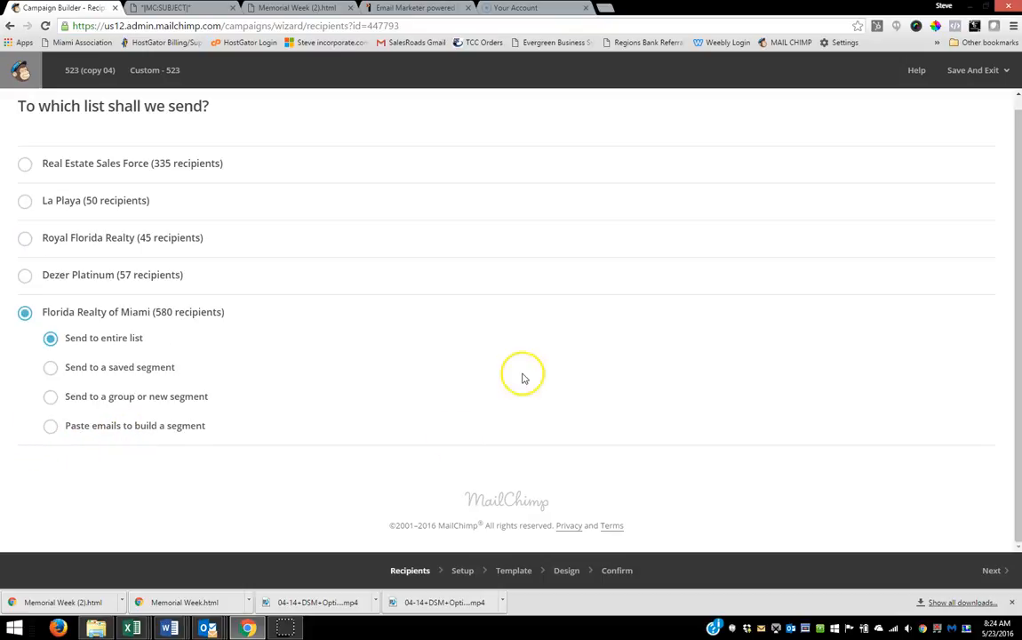
{"action": "left_click", "coordinate": [987, 568]}
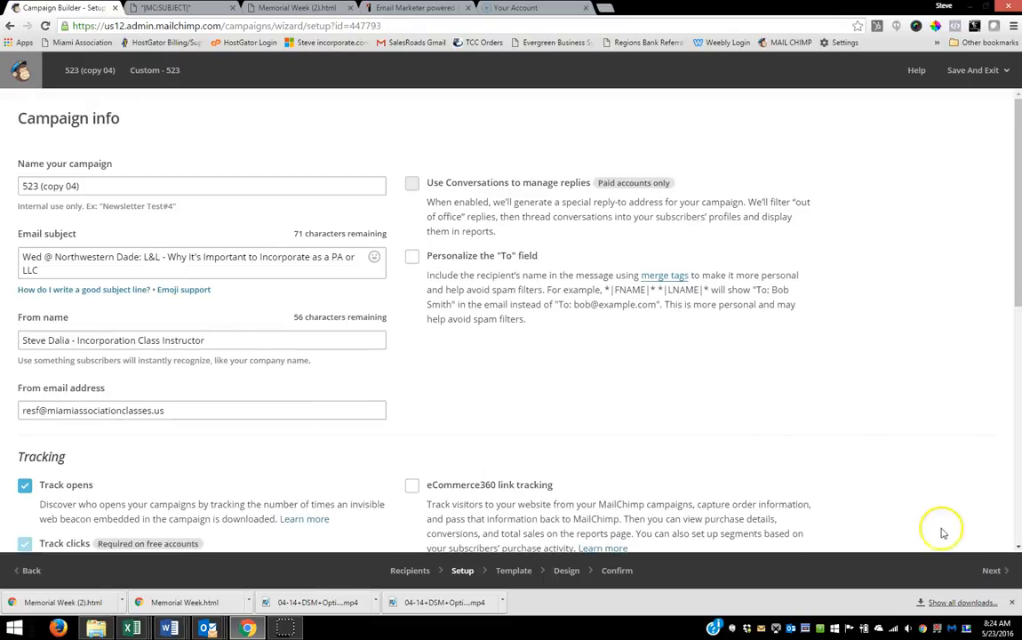
{"action": "left_click", "coordinate": [994, 569]}
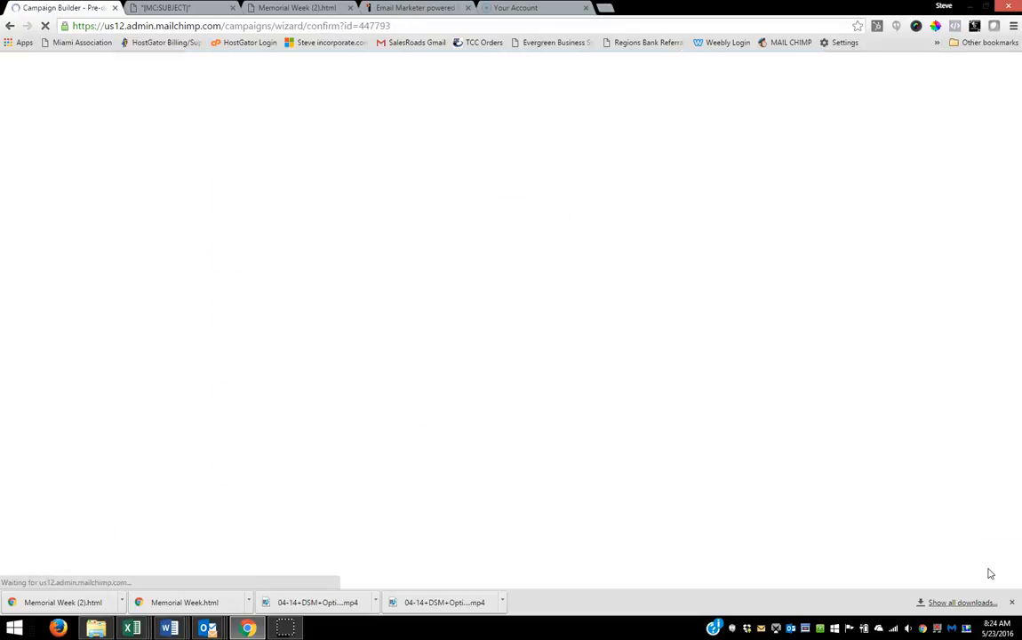
{"action": "left_click", "coordinate": [982, 569]}
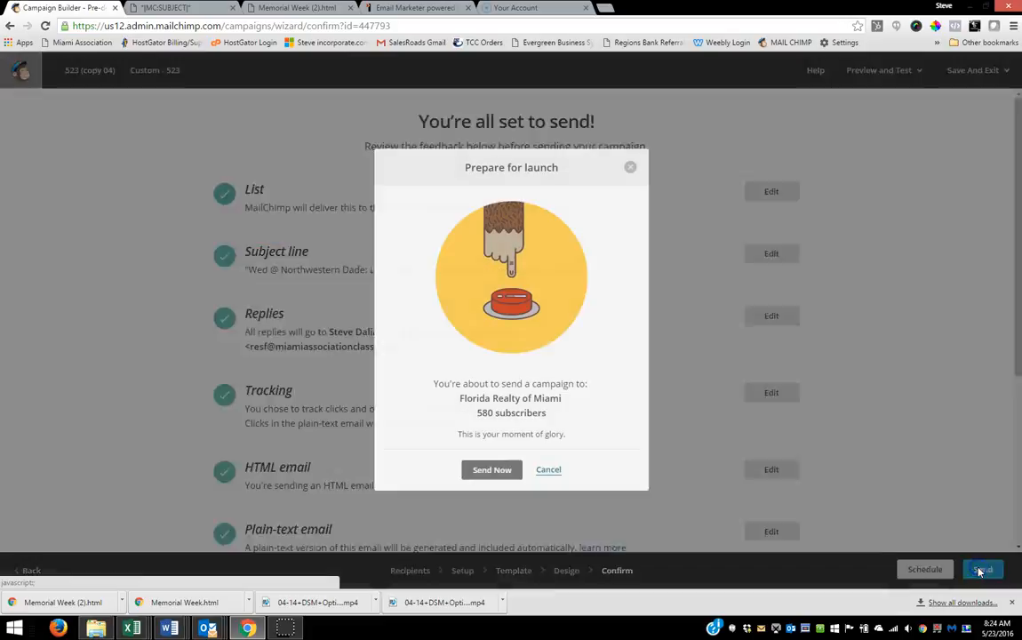
{"action": "left_click", "coordinate": [491, 470]}
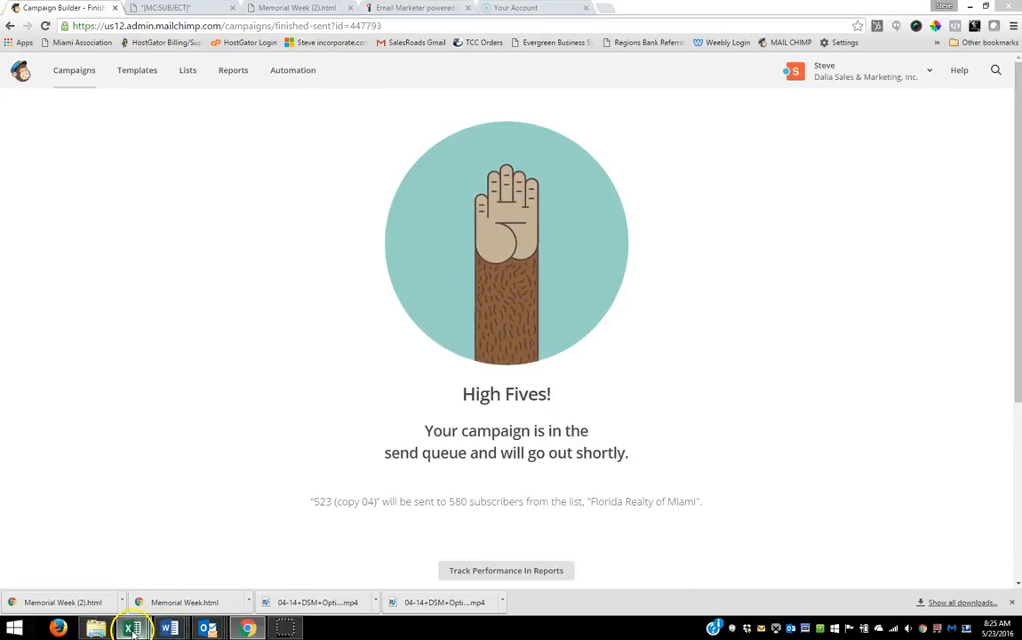
Step: Switch to the EMAIL ACCOUNT CREDENTIALS workbook in Excel and review which MailChimp accounts are done and which remain
{"action": "mouse_move", "coordinate": [129, 628]}
{"action": "left_click", "coordinate": [123, 574]}
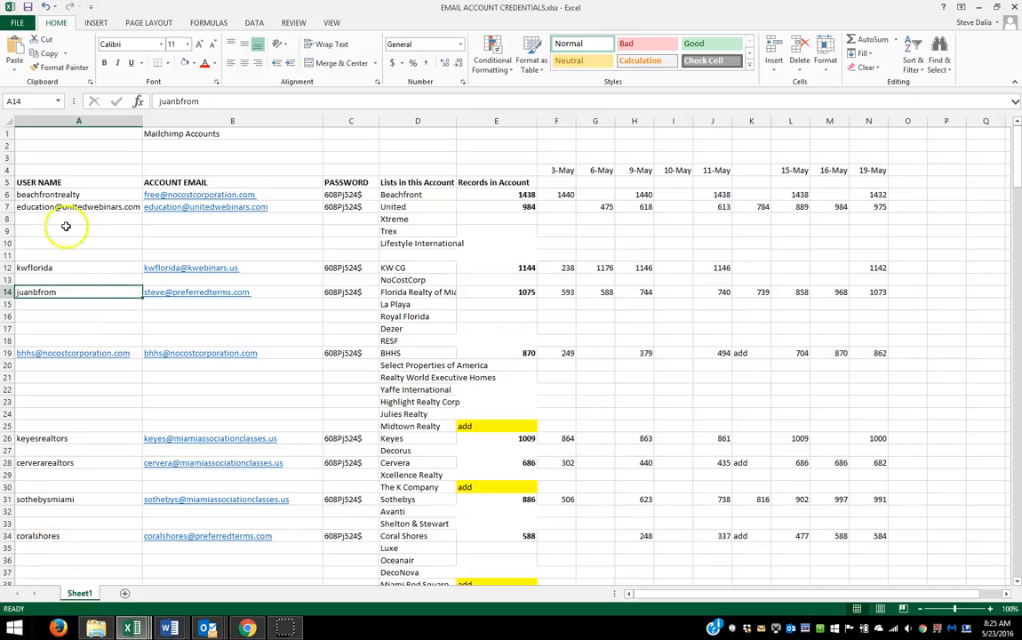
{"action": "left_click", "coordinate": [44, 195]}
{"action": "left_click", "coordinate": [44, 206]}
{"action": "left_click", "coordinate": [40, 266]}
{"action": "left_click", "coordinate": [49, 292]}
{"action": "scroll", "coordinate": [79, 302], "scroll_direction": "down", "scroll_amount": 5}
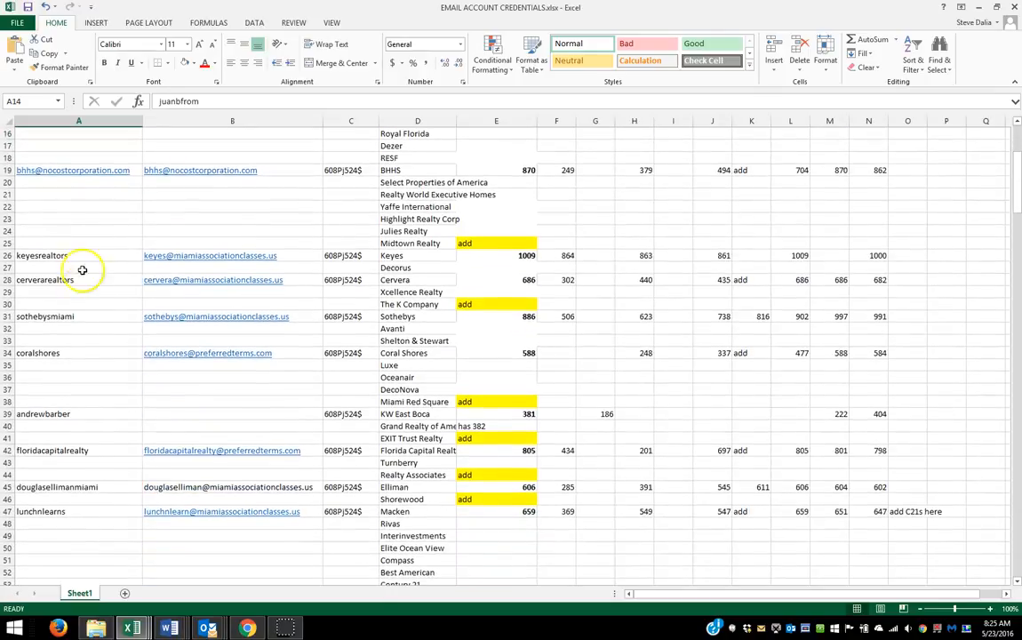
{"action": "scroll", "coordinate": [82, 269], "scroll_direction": "down", "scroll_amount": 4}
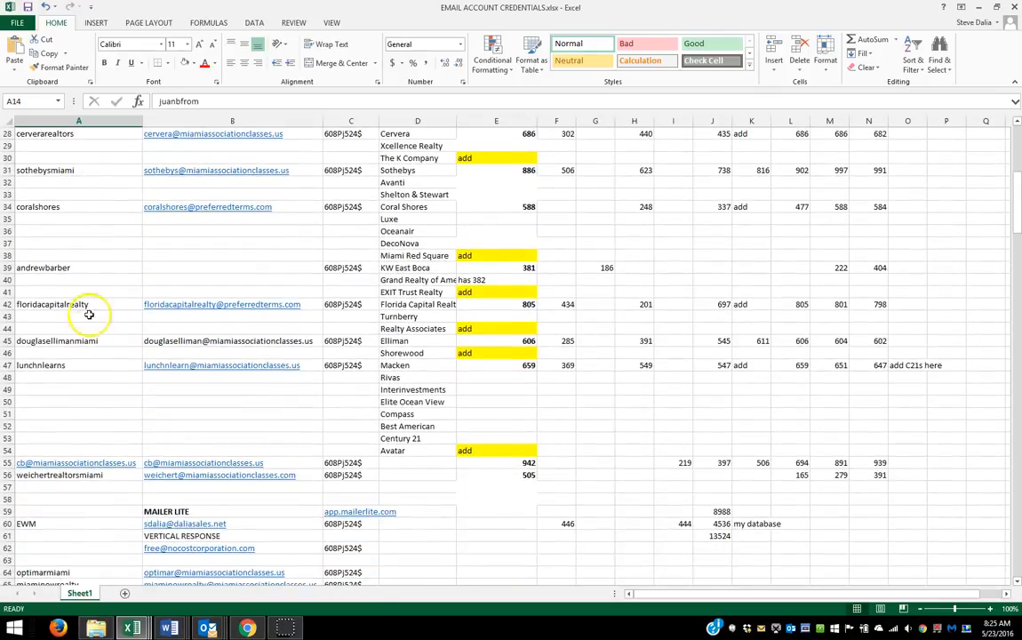
{"action": "scroll", "coordinate": [81, 379], "scroll_direction": "up", "scroll_amount": 7}
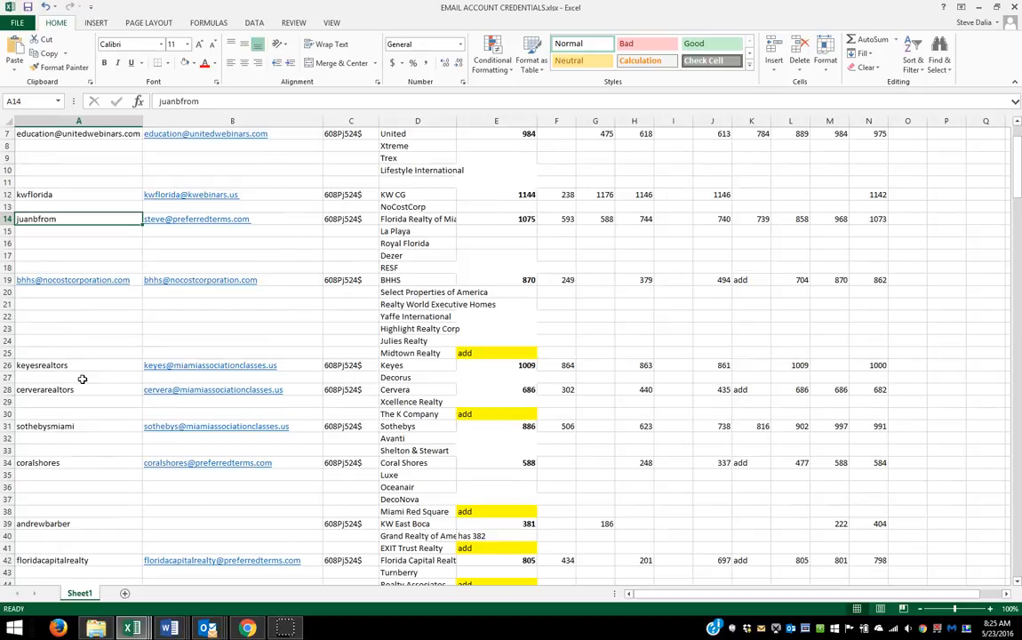